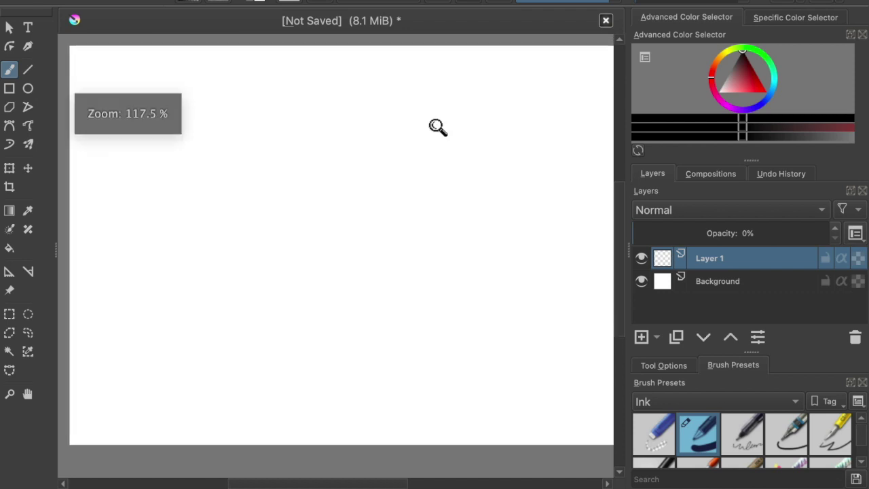
{"action": "scroll", "coordinate": [433, 140], "scroll_direction": "down", "scroll_amount": 3}
{"action": "scroll", "coordinate": [432, 140], "scroll_direction": "down", "scroll_amount": 2}
{"action": "scroll", "coordinate": [390, 117], "scroll_direction": "up", "scroll_amount": 4}
{"action": "scroll", "coordinate": [407, 134], "scroll_direction": "down", "scroll_amount": 2}
{"action": "scroll", "coordinate": [405, 129], "scroll_direction": "up", "scroll_amount": 2}
{"action": "scroll", "coordinate": [399, 132], "scroll_direction": "down", "scroll_amount": 2}
{"action": "scroll", "coordinate": [397, 132], "scroll_direction": "up", "scroll_amount": 1}
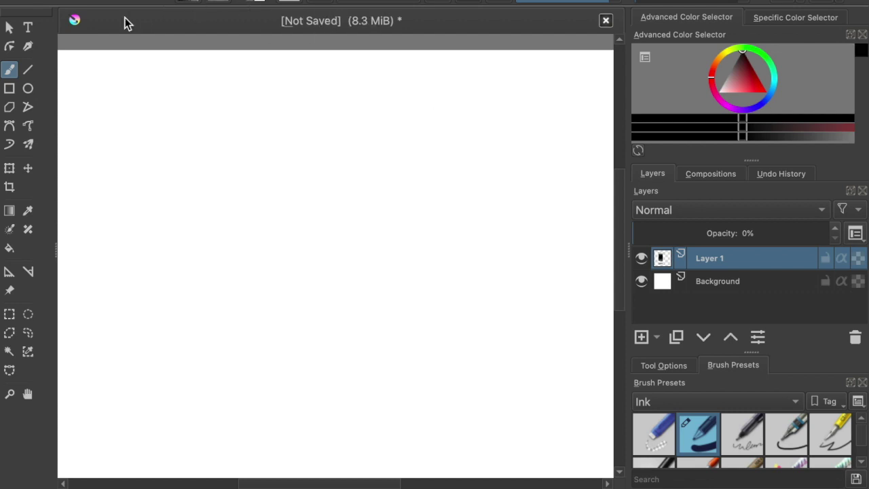
Confirm black as the paint colour and raise Layer 1's opacity to 100%.
{"action": "left_click", "coordinate": [251, 2]}
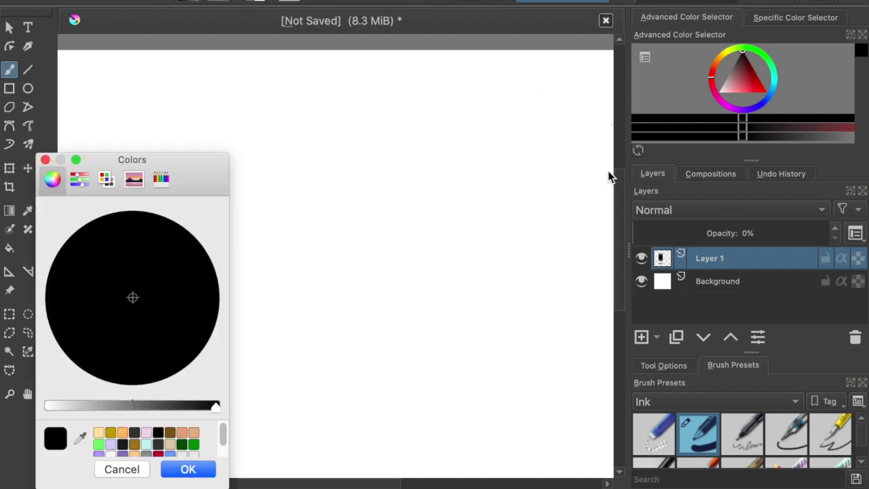
{"action": "left_click", "coordinate": [184, 468]}
{"action": "left_click_drag", "start_coordinate": [697, 227], "coordinate": [830, 233]}
Sketch a figure's centre line with curved left and right body contours on the landscape canvas.
{"action": "left_click_drag", "start_coordinate": [468, 171], "coordinate": [369, 145]}
{"action": "mouse_move", "coordinate": [287, 102]}
{"action": "left_mouse_down"}
{"action": "mouse_move", "coordinate": [265, 174]}
{"action": "mouse_move", "coordinate": [270, 226]}
{"action": "mouse_move", "coordinate": [310, 354]}
{"action": "left_mouse_up"}
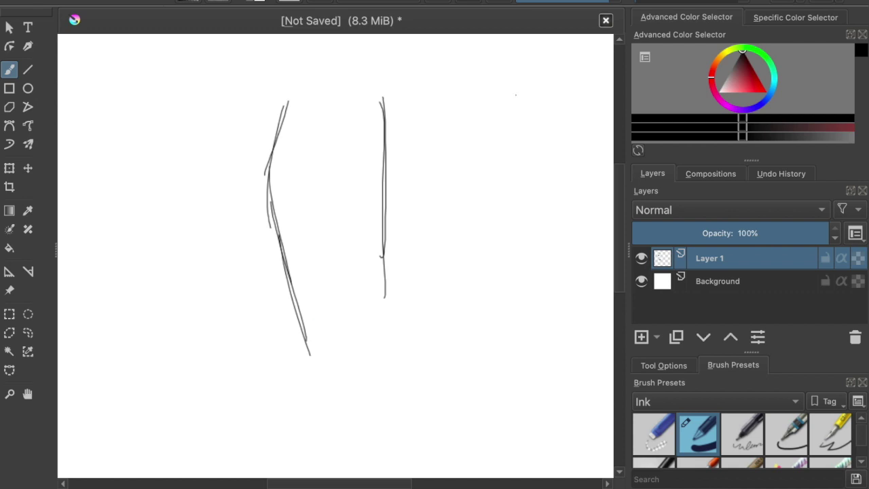
{"action": "scroll", "coordinate": [503, 156], "scroll_direction": "down", "scroll_amount": 2}
{"action": "scroll", "coordinate": [503, 156], "scroll_direction": "down", "scroll_amount": 5}
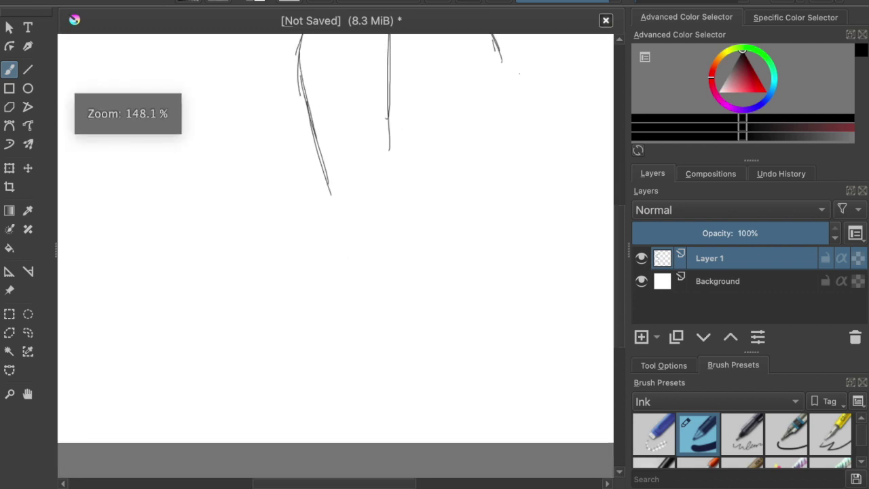
{"action": "left_click_drag", "start_coordinate": [496, 59], "coordinate": [481, 134]}
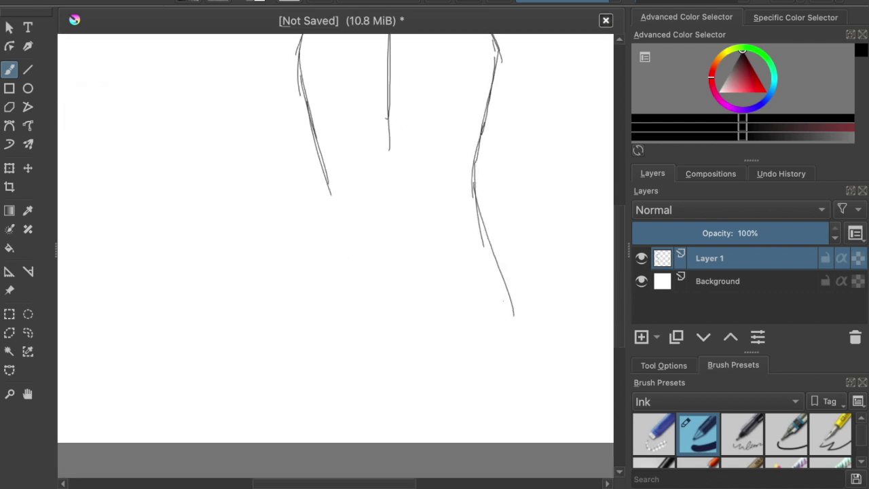
{"action": "left_click_drag", "start_coordinate": [490, 245], "coordinate": [543, 359]}
{"action": "scroll", "coordinate": [503, 291], "scroll_direction": "down", "scroll_amount": 4}
{"action": "scroll", "coordinate": [502, 292], "scroll_direction": "up", "scroll_amount": 3}
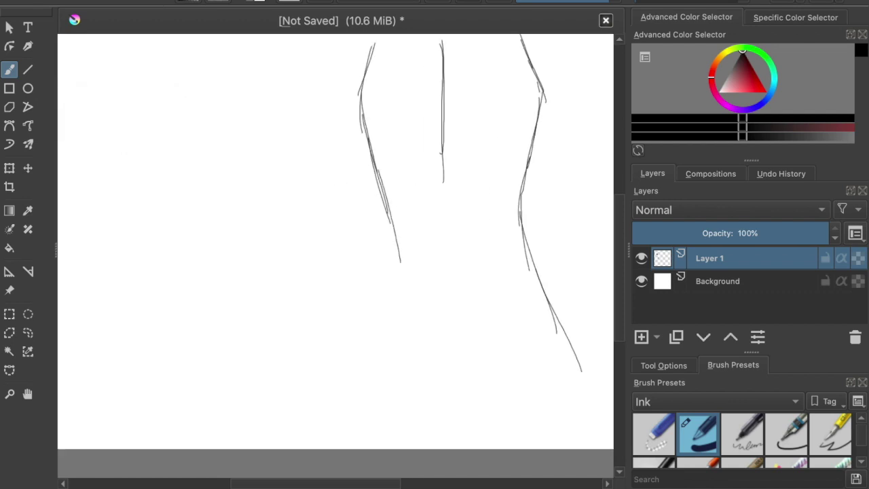
Discard the unsaved landscape sketch and create a new blank document in portrait orientation.
{"action": "left_click", "coordinate": [606, 22]}
{"action": "left_click", "coordinate": [480, 251]}
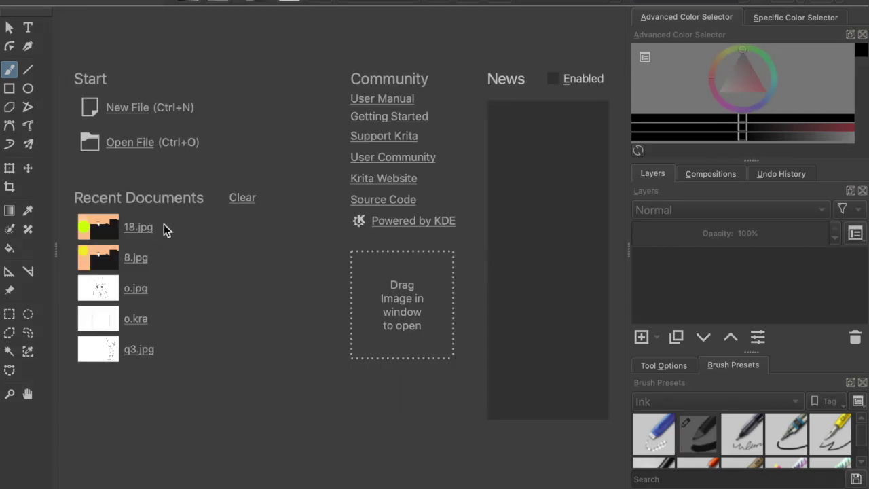
{"action": "left_click", "coordinate": [127, 107]}
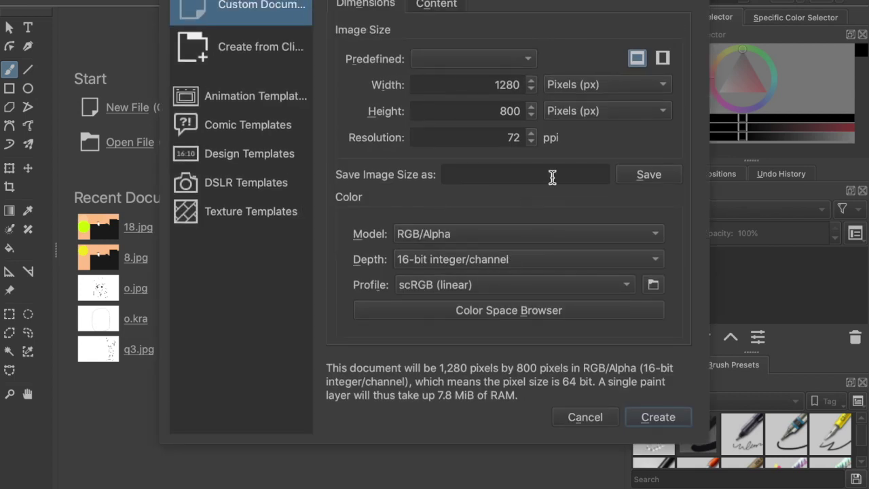
{"action": "left_click", "coordinate": [662, 58]}
{"action": "left_click", "coordinate": [657, 416]}
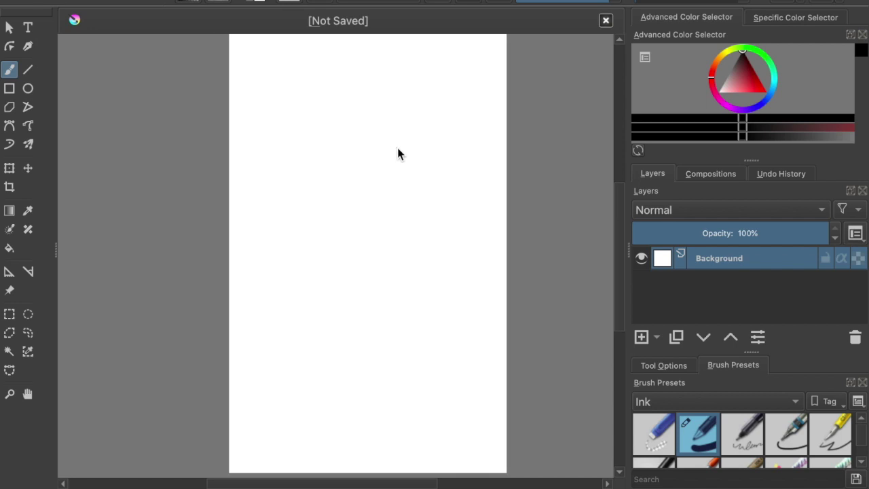
Add a paint layer and sketch the figure's guide lines: vertical centre line, short hip line and two spread legs.
{"action": "left_click", "coordinate": [641, 338]}
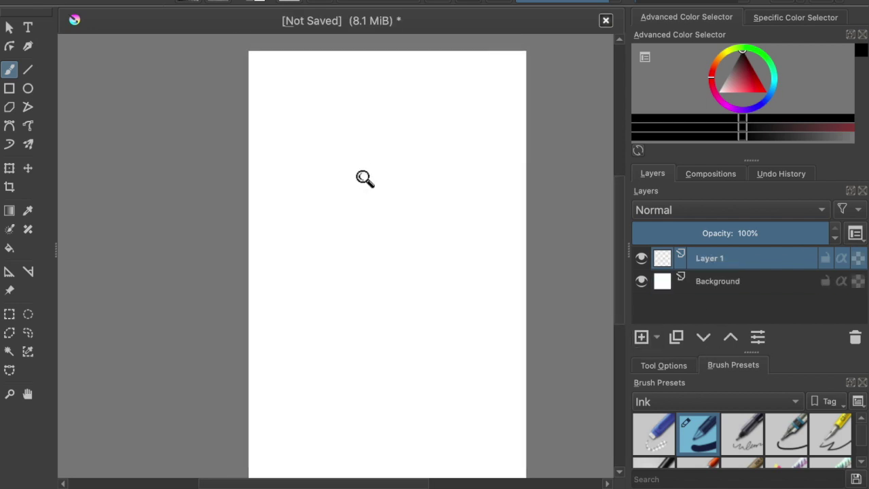
{"action": "mouse_move", "coordinate": [370, 163]}
{"action": "left_mouse_down"}
{"action": "mouse_move", "coordinate": [415, 144]}
{"action": "mouse_move", "coordinate": [446, 116]}
{"action": "mouse_move", "coordinate": [413, 159]}
{"action": "mouse_move", "coordinate": [392, 127]}
{"action": "mouse_move", "coordinate": [380, 131]}
{"action": "mouse_move", "coordinate": [376, 269]}
{"action": "left_mouse_up"}
{"action": "left_click_drag", "start_coordinate": [367, 120], "coordinate": [373, 348]}
{"action": "left_click_drag", "start_coordinate": [365, 179], "coordinate": [380, 412]}
{"action": "mouse_move", "coordinate": [388, 445]}
{"action": "left_mouse_down"}
{"action": "mouse_move", "coordinate": [368, 238]}
{"action": "mouse_move", "coordinate": [380, 191]}
{"action": "left_mouse_up"}
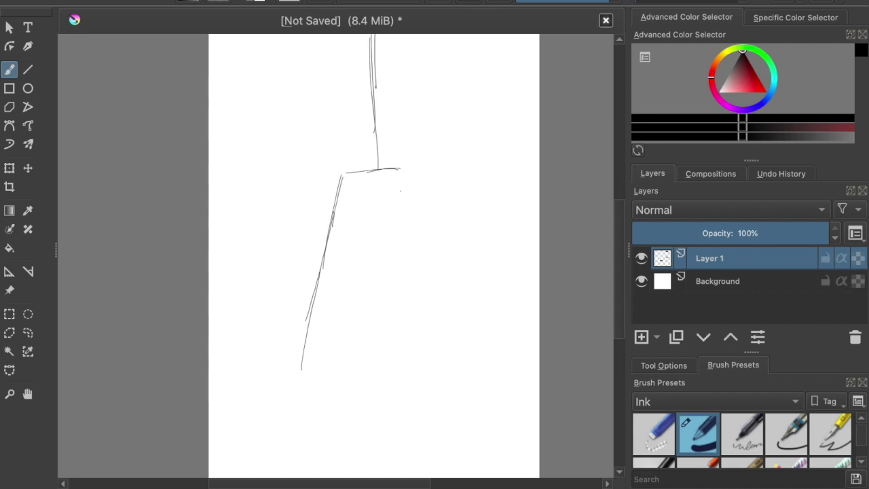
{"action": "left_click_drag", "start_coordinate": [453, 237], "coordinate": [501, 310]}
{"action": "mouse_move", "coordinate": [460, 148]}
{"action": "left_mouse_down"}
{"action": "mouse_move", "coordinate": [468, 250]}
{"action": "mouse_move", "coordinate": [459, 245]}
{"action": "mouse_move", "coordinate": [459, 195]}
{"action": "left_mouse_up"}
Sketch the left torso contour with overlapping strokes from the armpit down towards the waist.
{"action": "scroll", "coordinate": [365, 80], "scroll_direction": "up", "scroll_amount": 5}
{"action": "scroll", "coordinate": [351, 153], "scroll_direction": "up", "scroll_amount": 3}
{"action": "scroll", "coordinate": [312, 128], "scroll_direction": "left", "scroll_amount": 2}
{"action": "left_click_drag", "start_coordinate": [264, 116], "coordinate": [304, 304]}
{"action": "left_click_drag", "start_coordinate": [265, 171], "coordinate": [306, 341]}
{"action": "left_click_drag", "start_coordinate": [286, 256], "coordinate": [312, 393]}
{"action": "left_click_drag", "start_coordinate": [301, 327], "coordinate": [308, 394]}
{"action": "scroll", "coordinate": [486, 75], "scroll_direction": "right", "scroll_amount": 2}
{"action": "scroll", "coordinate": [487, 75], "scroll_direction": "down", "scroll_amount": 1}
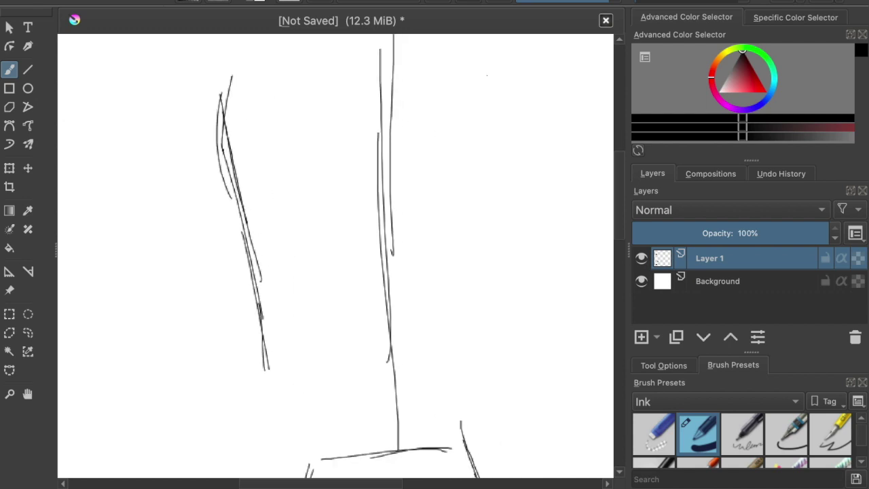
Sketch the right torso contour curving in from the chest to the waist and down to the hip line.
{"action": "scroll", "coordinate": [487, 75], "scroll_direction": "right", "scroll_amount": 1}
{"action": "mouse_move", "coordinate": [487, 142]}
{"action": "left_mouse_down"}
{"action": "mouse_move", "coordinate": [458, 343]}
{"action": "mouse_move", "coordinate": [465, 444]}
{"action": "left_mouse_up"}
{"action": "scroll", "coordinate": [344, 287], "scroll_direction": "down", "scroll_amount": 3}
Reinforce the left torso contour and extend it past the waist to the top of the left leg.
{"action": "left_click_drag", "start_coordinate": [243, 122], "coordinate": [276, 274]}
{"action": "left_click_drag", "start_coordinate": [256, 153], "coordinate": [288, 348]}
{"action": "left_click_drag", "start_coordinate": [273, 262], "coordinate": [284, 406]}
{"action": "left_click_drag", "start_coordinate": [287, 341], "coordinate": [277, 434]}
{"action": "left_click_drag", "start_coordinate": [282, 380], "coordinate": [266, 449]}
{"action": "scroll", "coordinate": [273, 381], "scroll_direction": "down", "scroll_amount": 3}
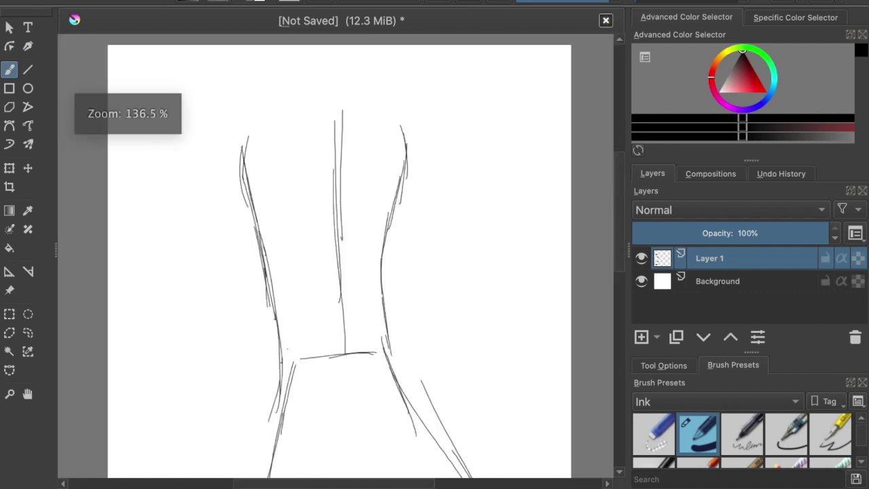
Strengthen the right leg line with additional strokes running diagonally down from the hip.
{"action": "scroll", "coordinate": [336, 257], "scroll_direction": "down", "scroll_amount": 5}
{"action": "scroll", "coordinate": [336, 258], "scroll_direction": "right", "scroll_amount": 1}
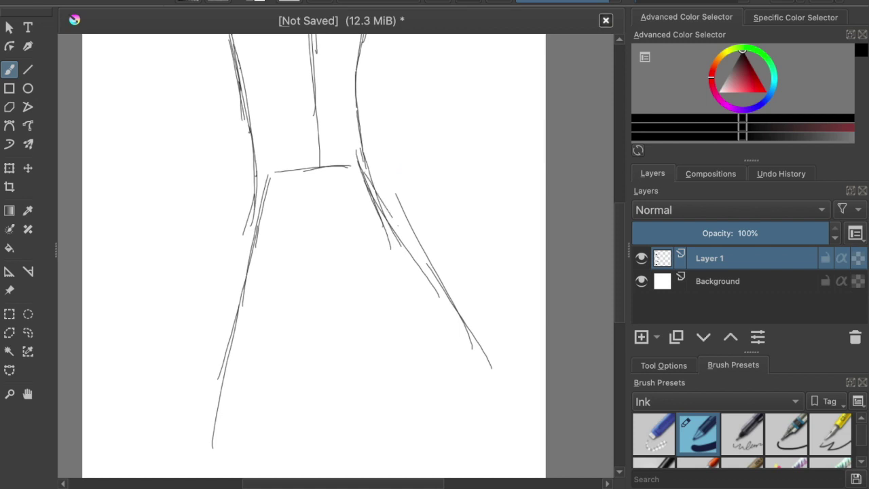
{"action": "left_click_drag", "start_coordinate": [455, 307], "coordinate": [514, 378]}
Join the left waist to the left leg with layered hip strokes and continue the thigh line downward.
{"action": "scroll", "coordinate": [336, 258], "scroll_direction": "down", "scroll_amount": 5}
{"action": "scroll", "coordinate": [336, 258], "scroll_direction": "up", "scroll_amount": 3}
{"action": "scroll", "coordinate": [335, 258], "scroll_direction": "left", "scroll_amount": 1}
{"action": "mouse_move", "coordinate": [300, 94]}
{"action": "left_mouse_down"}
{"action": "mouse_move", "coordinate": [345, 58]}
{"action": "mouse_move", "coordinate": [371, 161]}
{"action": "left_mouse_up"}
{"action": "left_click_drag", "start_coordinate": [338, 85], "coordinate": [351, 157]}
{"action": "left_click_drag", "start_coordinate": [325, 60], "coordinate": [345, 221]}
{"action": "left_click_drag", "start_coordinate": [335, 125], "coordinate": [340, 286]}
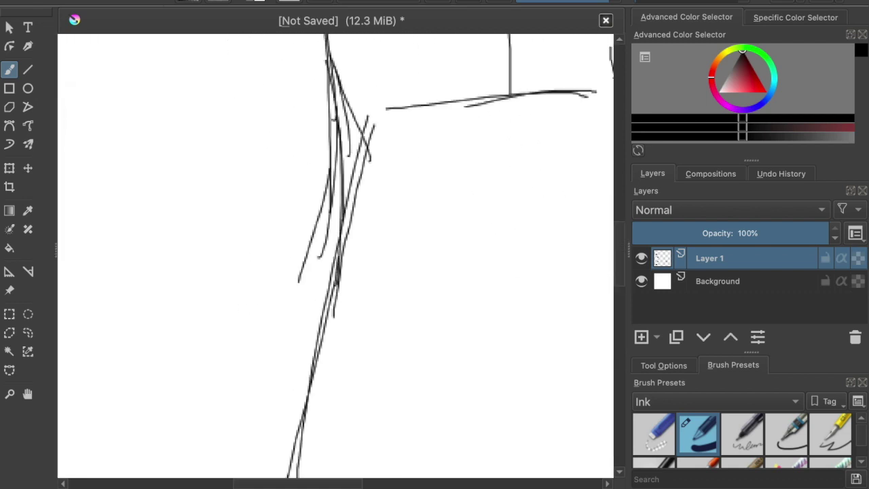
{"action": "left_click_drag", "start_coordinate": [309, 340], "coordinate": [295, 380]}
{"action": "scroll", "coordinate": [372, 258], "scroll_direction": "down", "scroll_amount": 2}
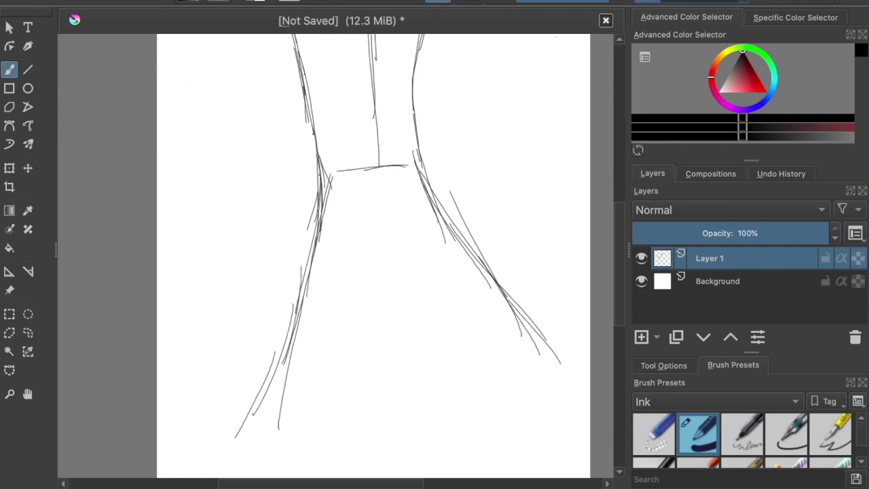
Erase stray sketch strokes along the inner edges of the left and right leg lines.
{"action": "scroll", "coordinate": [333, 171], "scroll_direction": "up", "scroll_amount": 2}
{"action": "scroll", "coordinate": [315, 212], "scroll_direction": "down", "scroll_amount": 2}
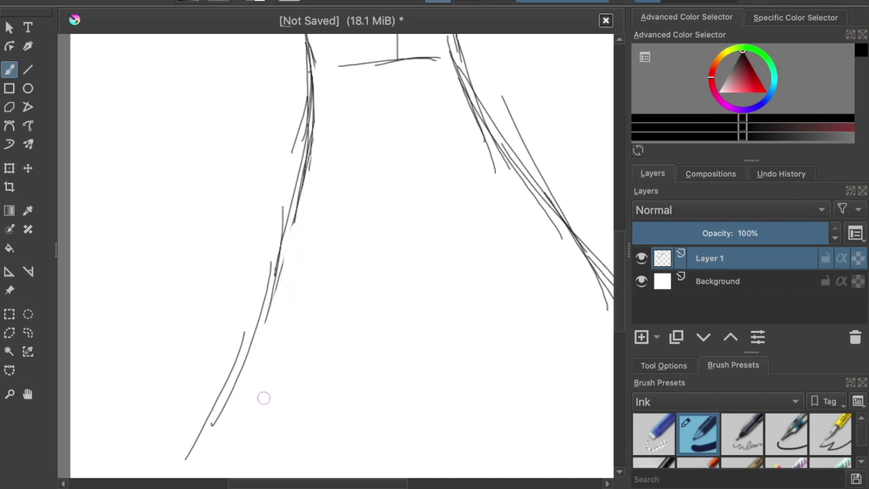
{"action": "scroll", "coordinate": [407, 158], "scroll_direction": "right", "scroll_amount": 2}
{"action": "left_click_drag", "start_coordinate": [341, 83], "coordinate": [404, 218]}
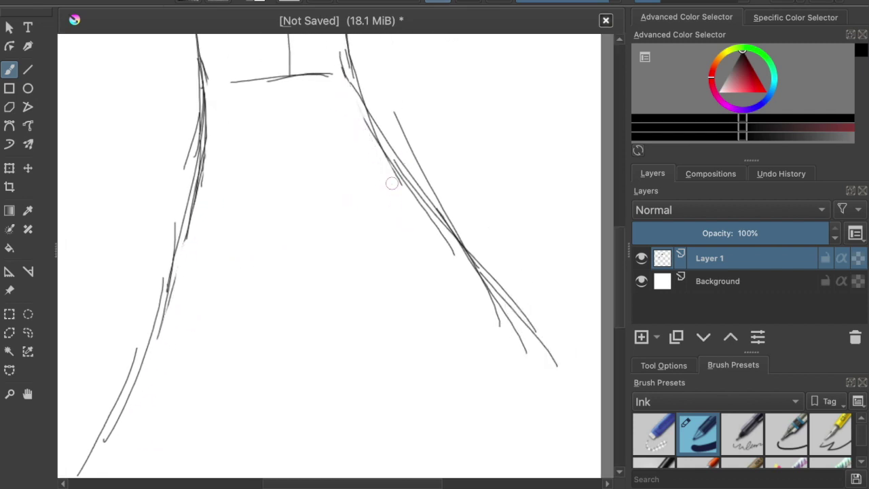
{"action": "scroll", "coordinate": [435, 268], "scroll_direction": "up", "scroll_amount": 3}
{"action": "scroll", "coordinate": [411, 248], "scroll_direction": "down", "scroll_amount": 6}
{"action": "scroll", "coordinate": [422, 194], "scroll_direction": "up", "scroll_amount": 2}
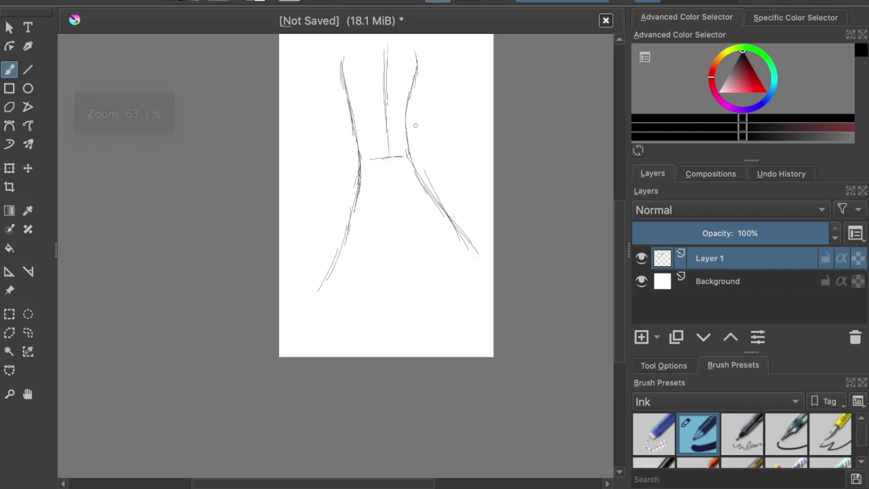
Erase the vertical centre line and the short hip line between the torso contours.
{"action": "scroll", "coordinate": [411, 132], "scroll_direction": "up", "scroll_amount": 2}
{"action": "scroll", "coordinate": [382, 160], "scroll_direction": "up", "scroll_amount": 7}
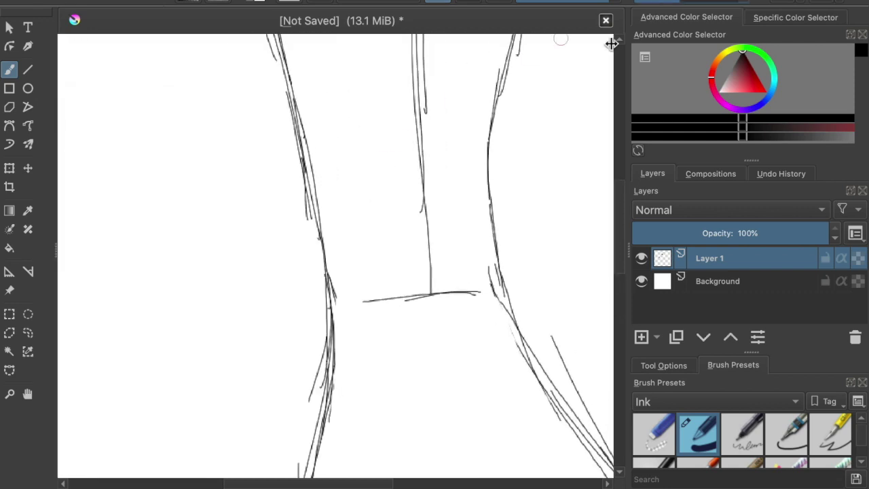
{"action": "scroll", "coordinate": [398, 136], "scroll_direction": "down", "scroll_amount": 3}
{"action": "left_click_drag", "start_coordinate": [414, 54], "coordinate": [453, 424]}
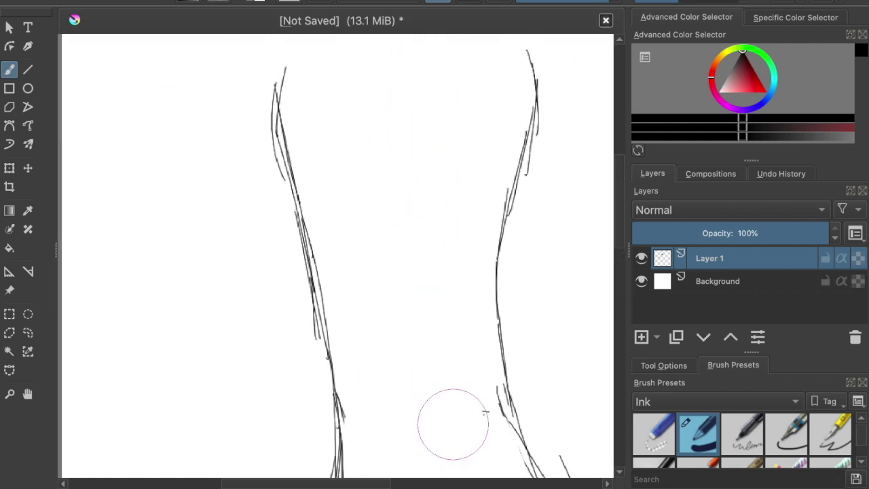
{"action": "scroll", "coordinate": [442, 411], "scroll_direction": "down", "scroll_amount": 3}
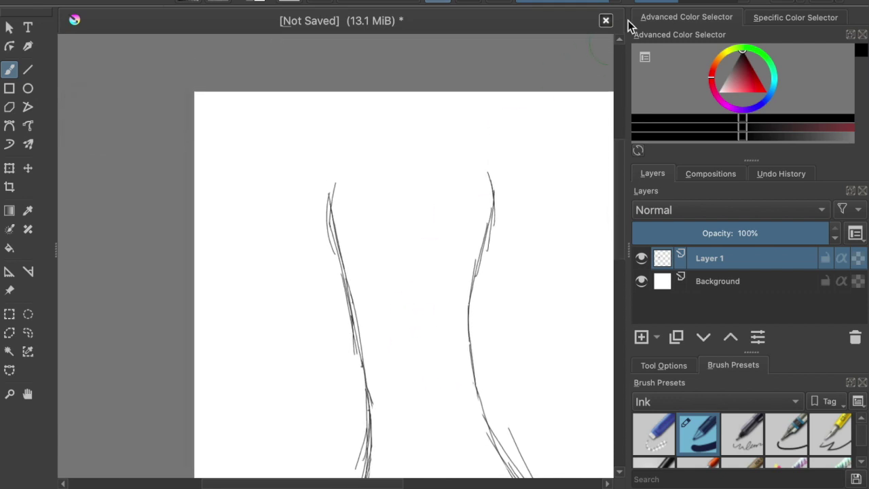
Erase the upper part of the right torso contour and redraw it with a gentler curve.
{"action": "left_click_drag", "start_coordinate": [470, 199], "coordinate": [488, 223]}
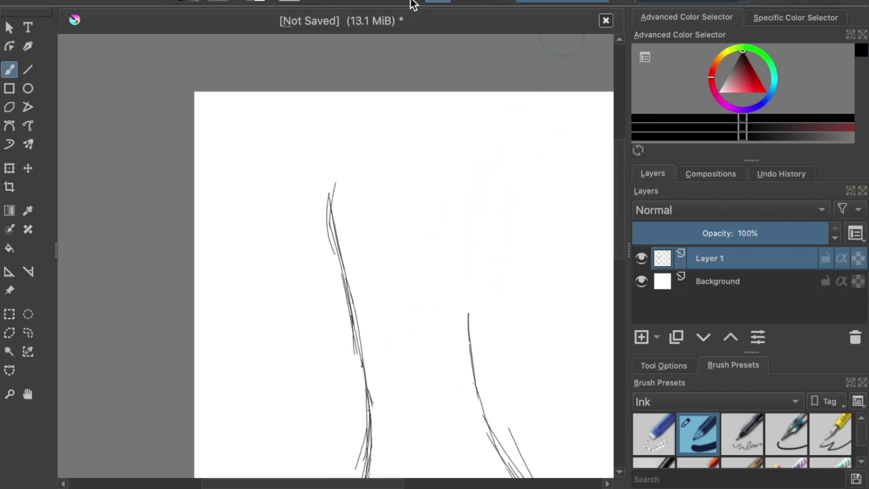
{"action": "scroll", "coordinate": [488, 206], "scroll_direction": "up", "scroll_amount": 3}
{"action": "scroll", "coordinate": [466, 154], "scroll_direction": "up", "scroll_amount": 1}
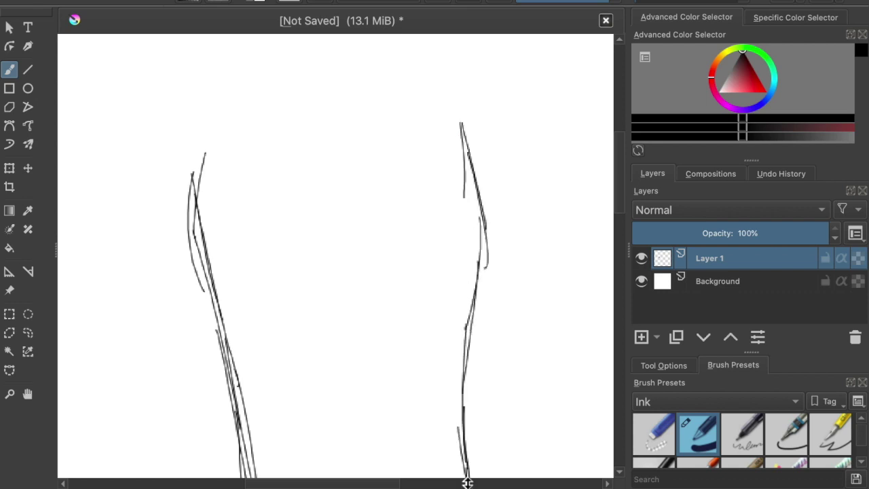
Sketch the outer line of the left arm beside the torso, from the shoulder downward.
{"action": "scroll", "coordinate": [322, 128], "scroll_direction": "left", "scroll_amount": 3}
{"action": "scroll", "coordinate": [271, 163], "scroll_direction": "up", "scroll_amount": 2}
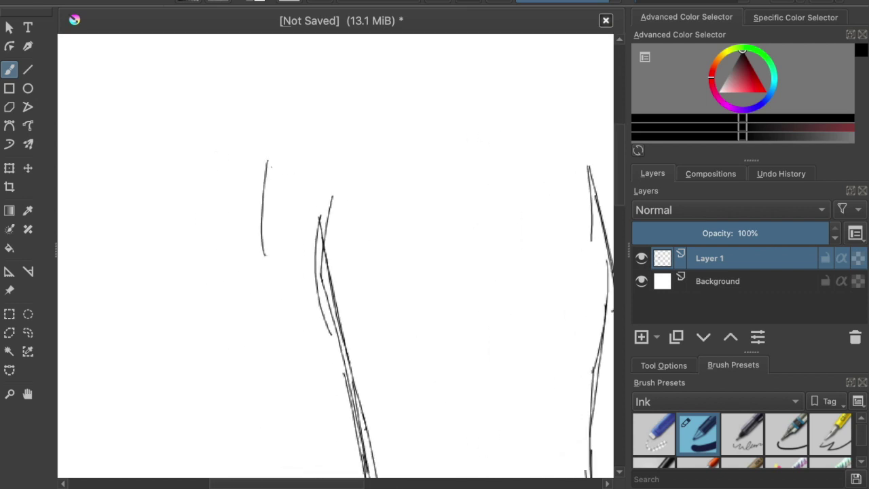
{"action": "left_click_drag", "start_coordinate": [266, 163], "coordinate": [268, 343]}
{"action": "left_click_drag", "start_coordinate": [264, 252], "coordinate": [257, 370]}
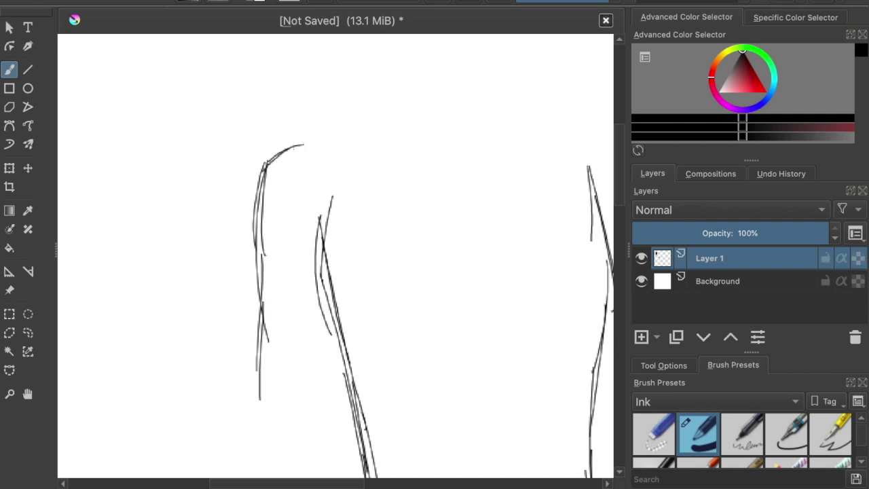
Sketch the sloping left shoulder and both sides of the neck.
{"action": "left_click_drag", "start_coordinate": [370, 101], "coordinate": [376, 75]}
{"action": "left_click_drag", "start_coordinate": [377, 82], "coordinate": [378, 67]}
{"action": "scroll", "coordinate": [414, 80], "scroll_direction": "right", "scroll_amount": 2}
{"action": "scroll", "coordinate": [414, 80], "scroll_direction": "up", "scroll_amount": 1}
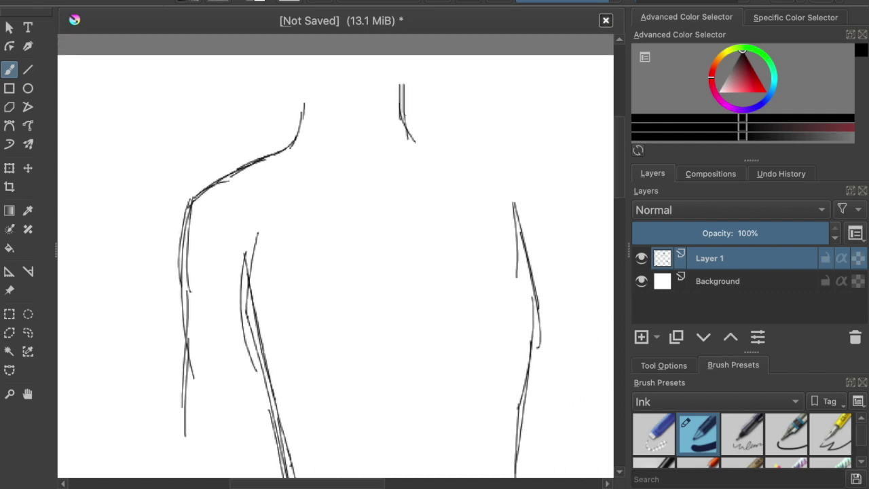
Sketch the outer line of the right arm from the shoulder down beside the torso.
{"action": "left_click_drag", "start_coordinate": [554, 186], "coordinate": [556, 197]}
{"action": "left_click_drag", "start_coordinate": [542, 147], "coordinate": [572, 270]}
{"action": "left_click_drag", "start_coordinate": [568, 223], "coordinate": [586, 359]}
{"action": "left_click_drag", "start_coordinate": [586, 337], "coordinate": [597, 412]}
{"action": "scroll", "coordinate": [566, 349], "scroll_direction": "down", "scroll_amount": 5}
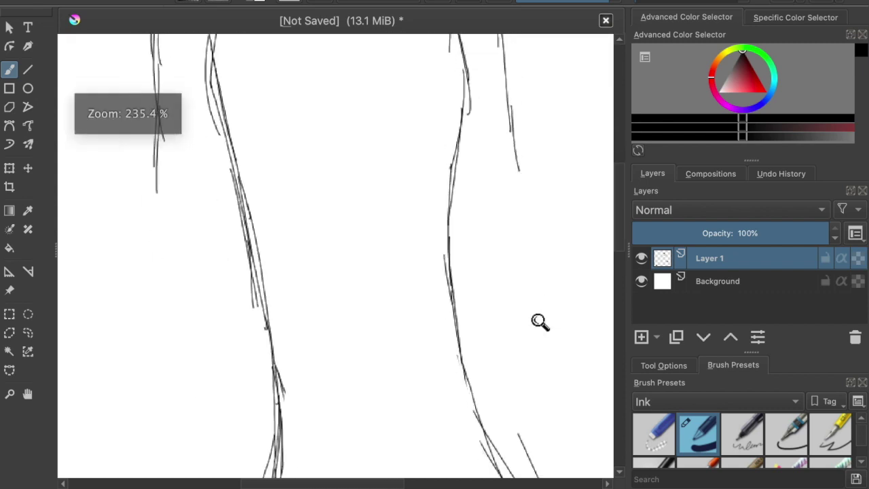
Sketch wider hip and thigh contours outside the existing leg lines on both sides of the figure.
{"action": "scroll", "coordinate": [540, 322], "scroll_direction": "down", "scroll_amount": 5}
{"action": "scroll", "coordinate": [435, 244], "scroll_direction": "down", "scroll_amount": 3}
{"action": "scroll", "coordinate": [415, 217], "scroll_direction": "up", "scroll_amount": 3}
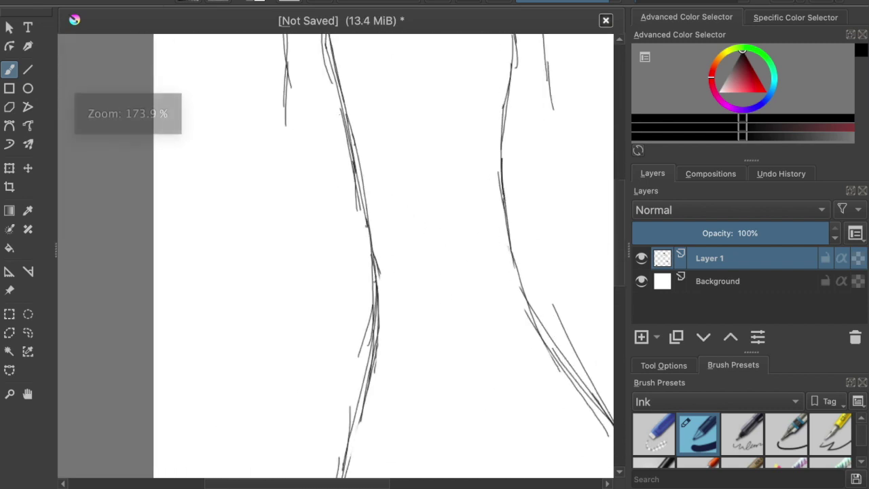
{"action": "scroll", "coordinate": [331, 317], "scroll_direction": "right", "scroll_amount": 2}
{"action": "left_click_drag", "start_coordinate": [442, 75], "coordinate": [436, 181]}
{"action": "left_click_drag", "start_coordinate": [440, 108], "coordinate": [473, 268]}
{"action": "left_click_drag", "start_coordinate": [451, 162], "coordinate": [541, 337]}
{"action": "left_click_drag", "start_coordinate": [470, 227], "coordinate": [499, 279]}
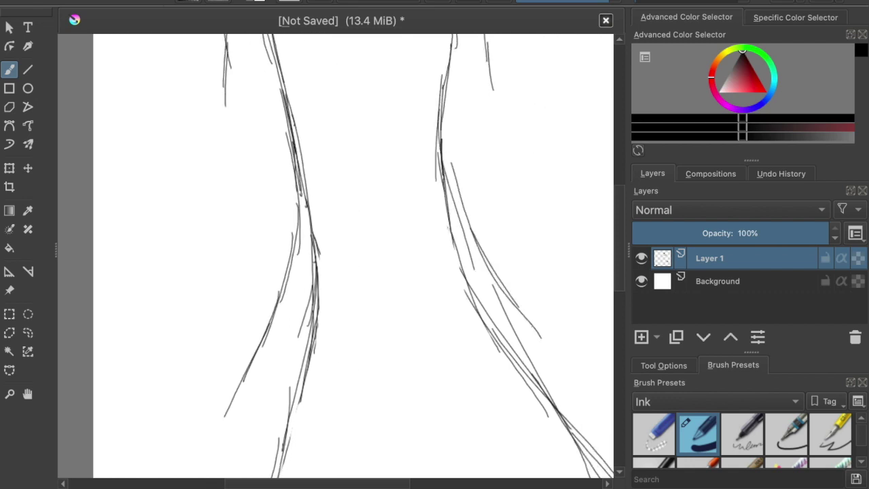
Erase the old inner hip and leg lines, keeping the new outer thigh contours.
{"action": "scroll", "coordinate": [336, 256], "scroll_direction": "down", "scroll_amount": 5}
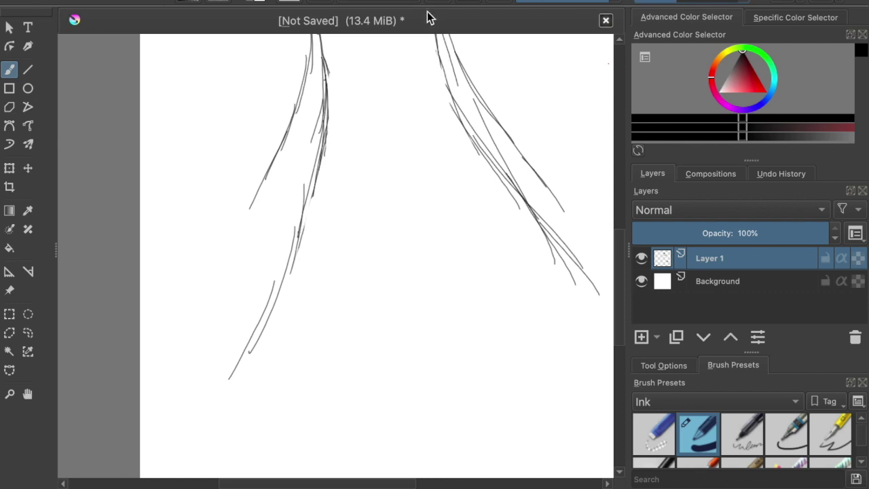
{"action": "scroll", "coordinate": [405, 96], "scroll_direction": "up", "scroll_amount": 5}
{"action": "mouse_move", "coordinate": [345, 295]}
{"action": "left_mouse_down"}
{"action": "mouse_move", "coordinate": [354, 208]}
{"action": "mouse_move", "coordinate": [313, 338]}
{"action": "mouse_move", "coordinate": [272, 366]}
{"action": "left_mouse_up"}
{"action": "scroll", "coordinate": [355, 229], "scroll_direction": "down", "scroll_amount": 4}
{"action": "scroll", "coordinate": [385, 235], "scroll_direction": "up", "scroll_amount": 4}
{"action": "mouse_move", "coordinate": [396, 205]}
{"action": "left_mouse_down"}
{"action": "mouse_move", "coordinate": [433, 233]}
{"action": "mouse_move", "coordinate": [495, 320]}
{"action": "mouse_move", "coordinate": [560, 384]}
{"action": "left_mouse_up"}
{"action": "scroll", "coordinate": [559, 400], "scroll_direction": "down", "scroll_amount": 1}
{"action": "scroll", "coordinate": [505, 384], "scroll_direction": "down", "scroll_amount": 2}
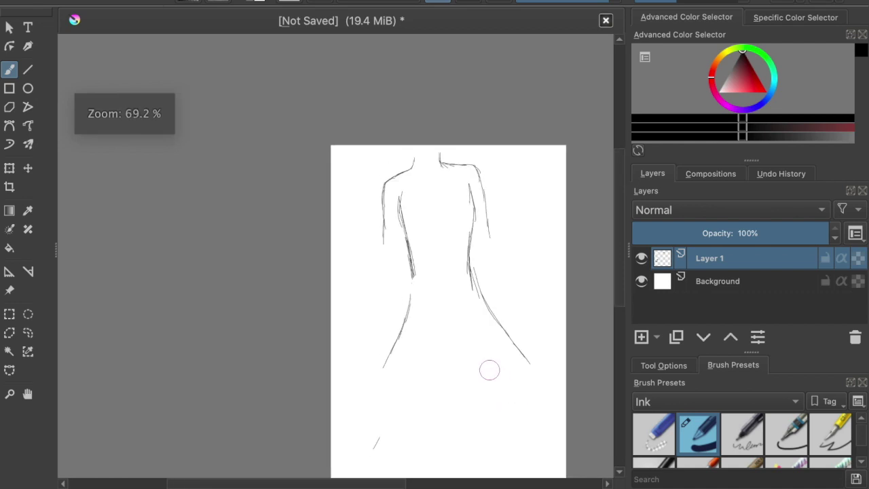
{"action": "scroll", "coordinate": [469, 386], "scroll_direction": "down", "scroll_amount": 3}
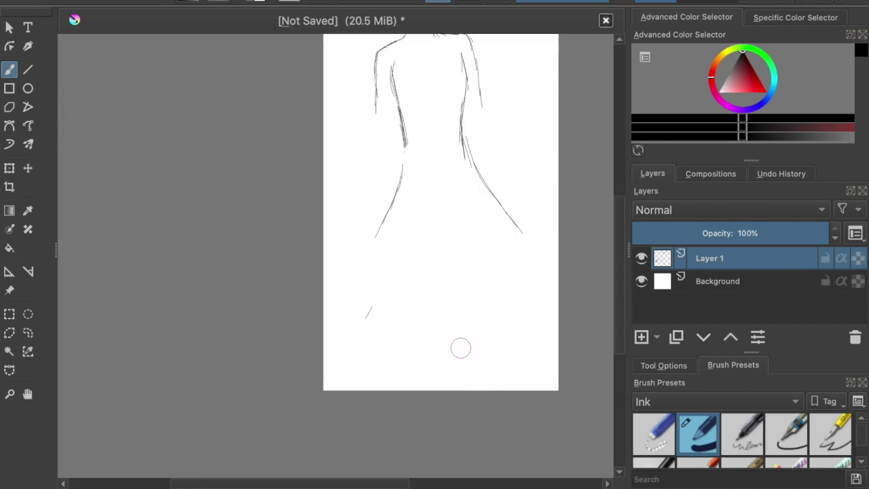
{"action": "scroll", "coordinate": [444, 330], "scroll_direction": "up", "scroll_amount": 3}
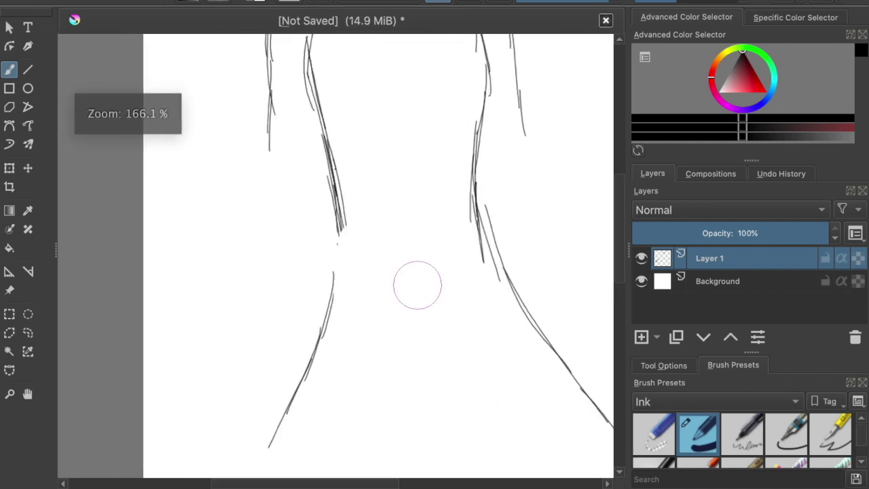
Erase the left torso contour and the lower part of the right torso contour down to the thigh.
{"action": "scroll", "coordinate": [414, 301], "scroll_direction": "up", "scroll_amount": 1}
{"action": "mouse_move", "coordinate": [333, 91]}
{"action": "left_mouse_down"}
{"action": "mouse_move", "coordinate": [328, 213]}
{"action": "mouse_move", "coordinate": [358, 304]}
{"action": "left_mouse_up"}
{"action": "mouse_move", "coordinate": [460, 237]}
{"action": "left_mouse_down"}
{"action": "mouse_move", "coordinate": [472, 286]}
{"action": "mouse_move", "coordinate": [481, 173]}
{"action": "left_mouse_up"}
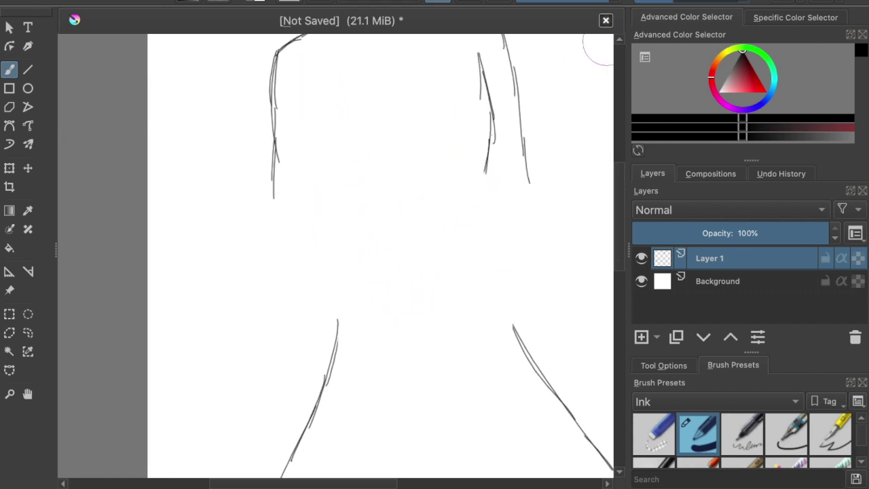
Redraw the left torso contour, curving in at the waist and joining the left thigh line.
{"action": "scroll", "coordinate": [340, 97], "scroll_direction": "up", "scroll_amount": 3}
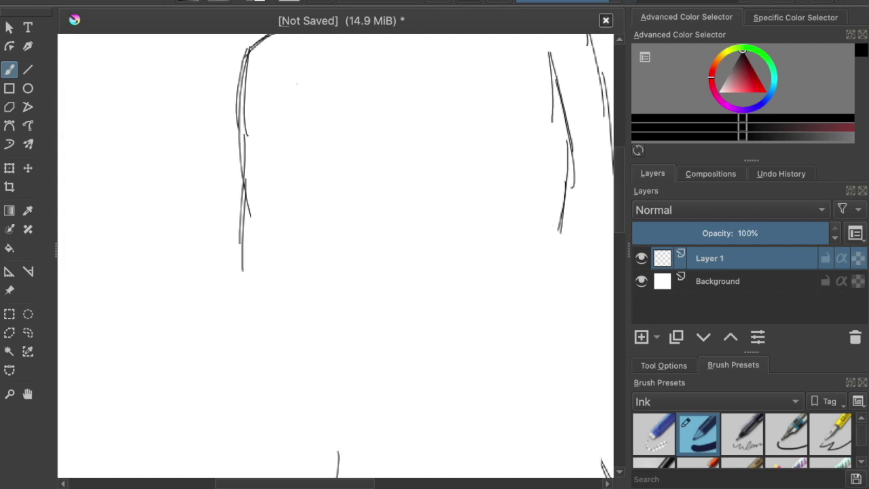
{"action": "left_click_drag", "start_coordinate": [308, 119], "coordinate": [357, 274]}
{"action": "mouse_move", "coordinate": [316, 137]}
{"action": "left_mouse_down"}
{"action": "mouse_move", "coordinate": [367, 289]}
{"action": "mouse_move", "coordinate": [359, 383]}
{"action": "left_mouse_up"}
{"action": "left_click_drag", "start_coordinate": [365, 340], "coordinate": [347, 447]}
{"action": "left_click_drag", "start_coordinate": [347, 403], "coordinate": [342, 476]}
Redraw the right torso contour down through a narrow waist and connect it to the right thigh line.
{"action": "mouse_move", "coordinate": [589, 78]}
{"action": "left_mouse_down"}
{"action": "mouse_move", "coordinate": [520, 82]}
{"action": "mouse_move", "coordinate": [494, 185]}
{"action": "left_mouse_up"}
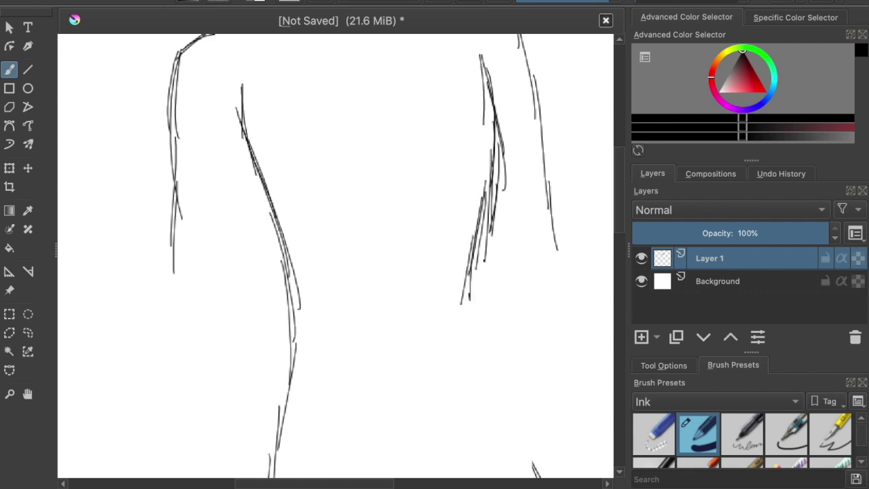
{"action": "left_click_drag", "start_coordinate": [487, 384], "coordinate": [547, 464]}
{"action": "scroll", "coordinate": [335, 256], "scroll_direction": "down", "scroll_amount": 5}
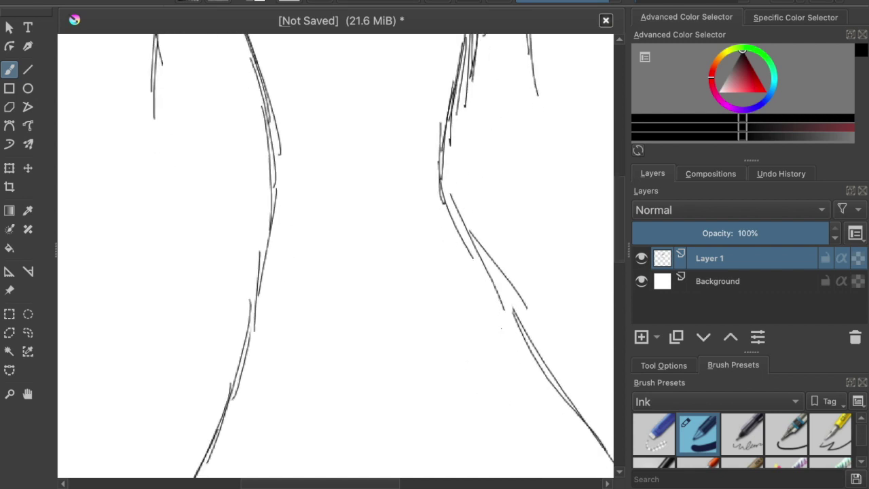
{"action": "mouse_move", "coordinate": [441, 163]}
{"action": "left_mouse_down"}
{"action": "mouse_move", "coordinate": [526, 353]}
{"action": "mouse_move", "coordinate": [586, 448]}
{"action": "left_mouse_up"}
Extend the left arm's outline down past the waist, bending inward toward the hip.
{"action": "scroll", "coordinate": [577, 434], "scroll_direction": "down", "scroll_amount": 3}
{"action": "scroll", "coordinate": [502, 360], "scroll_direction": "down", "scroll_amount": 6}
{"action": "scroll", "coordinate": [490, 326], "scroll_direction": "up", "scroll_amount": 5}
{"action": "scroll", "coordinate": [486, 317], "scroll_direction": "right", "scroll_amount": 3}
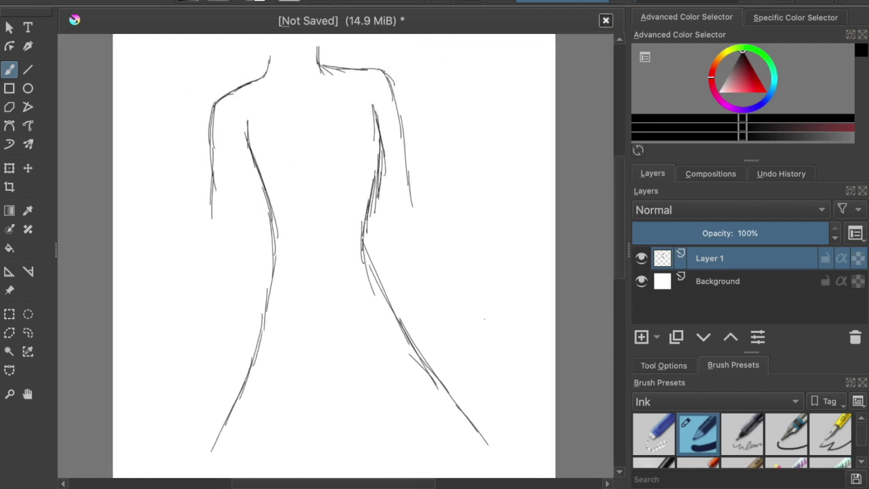
{"action": "scroll", "coordinate": [480, 311], "scroll_direction": "left", "scroll_amount": 2}
{"action": "scroll", "coordinate": [335, 256], "scroll_direction": "up", "scroll_amount": 3}
{"action": "scroll", "coordinate": [336, 256], "scroll_direction": "down", "scroll_amount": 3}
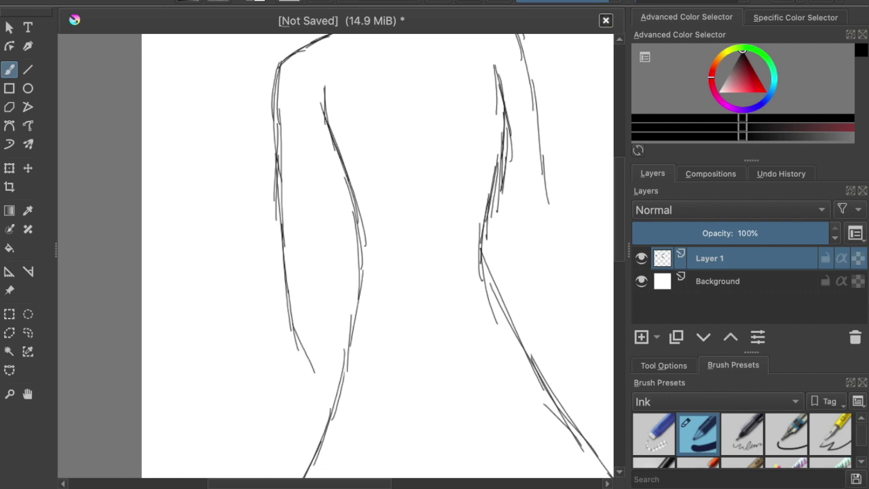
{"action": "left_click_drag", "start_coordinate": [300, 341], "coordinate": [317, 383]}
Erase both neck lines and the inner ends of the shoulder lines.
{"action": "scroll", "coordinate": [312, 279], "scroll_direction": "right", "scroll_amount": 1}
{"action": "scroll", "coordinate": [389, 155], "scroll_direction": "up", "scroll_amount": 3}
{"action": "scroll", "coordinate": [337, 182], "scroll_direction": "up", "scroll_amount": 5}
{"action": "scroll", "coordinate": [338, 183], "scroll_direction": "up", "scroll_amount": 4}
{"action": "scroll", "coordinate": [335, 255], "scroll_direction": "right", "scroll_amount": 3}
{"action": "scroll", "coordinate": [335, 255], "scroll_direction": "down", "scroll_amount": 1}
{"action": "left_click", "coordinate": [438, 3]}
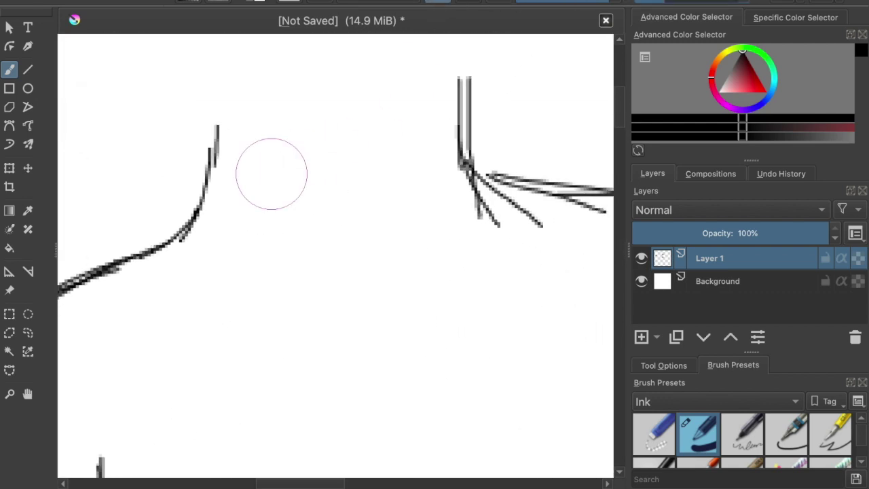
{"action": "left_click_drag", "start_coordinate": [216, 160], "coordinate": [246, 233]}
{"action": "mouse_move", "coordinate": [477, 128]}
{"action": "left_mouse_down"}
{"action": "mouse_move", "coordinate": [530, 237]}
{"action": "mouse_move", "coordinate": [550, 207]}
{"action": "left_mouse_up"}
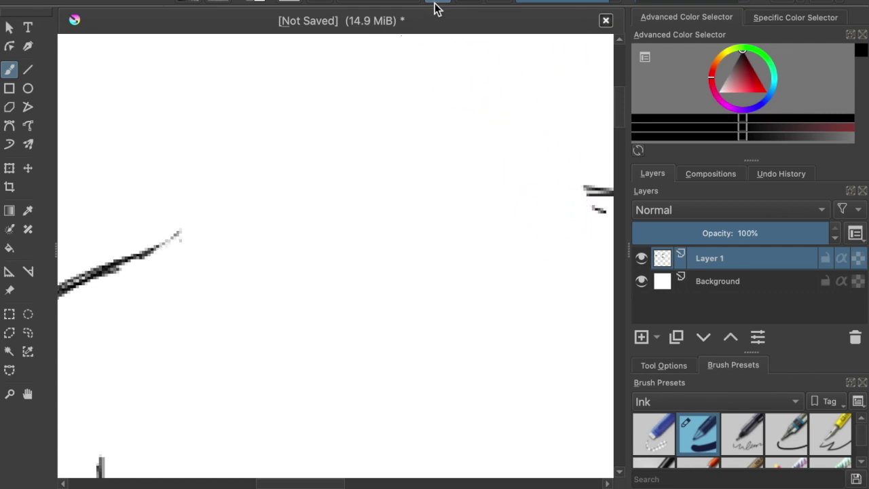
Try to redraw a narrower neck with both sides curving into the shoulder lines.
{"action": "mouse_move", "coordinate": [275, 67]}
{"action": "left_mouse_down"}
{"action": "mouse_move", "coordinate": [294, 203]}
{"action": "mouse_move", "coordinate": [261, 230]}
{"action": "left_mouse_up"}
{"action": "mouse_move", "coordinate": [285, 193]}
{"action": "left_mouse_down"}
{"action": "mouse_move", "coordinate": [220, 246]}
{"action": "mouse_move", "coordinate": [171, 261]}
{"action": "left_mouse_up"}
{"action": "left_click_drag", "start_coordinate": [214, 226], "coordinate": [151, 254]}
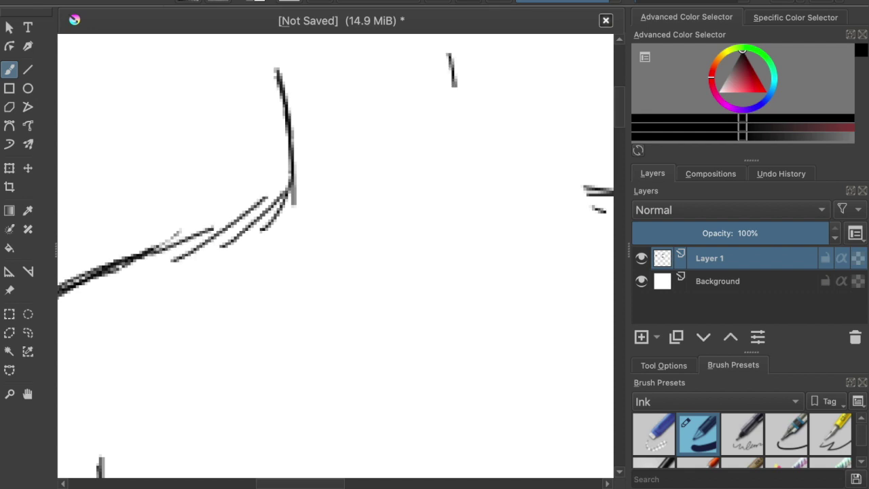
{"action": "left_click_drag", "start_coordinate": [455, 84], "coordinate": [462, 153]}
{"action": "left_click_drag", "start_coordinate": [464, 69], "coordinate": [488, 178]}
{"action": "mouse_move", "coordinate": [475, 136]}
{"action": "left_mouse_down"}
{"action": "mouse_move", "coordinate": [519, 189]}
{"action": "mouse_move", "coordinate": [536, 193]}
{"action": "left_mouse_up"}
{"action": "left_click_drag", "start_coordinate": [502, 170], "coordinate": [614, 193]}
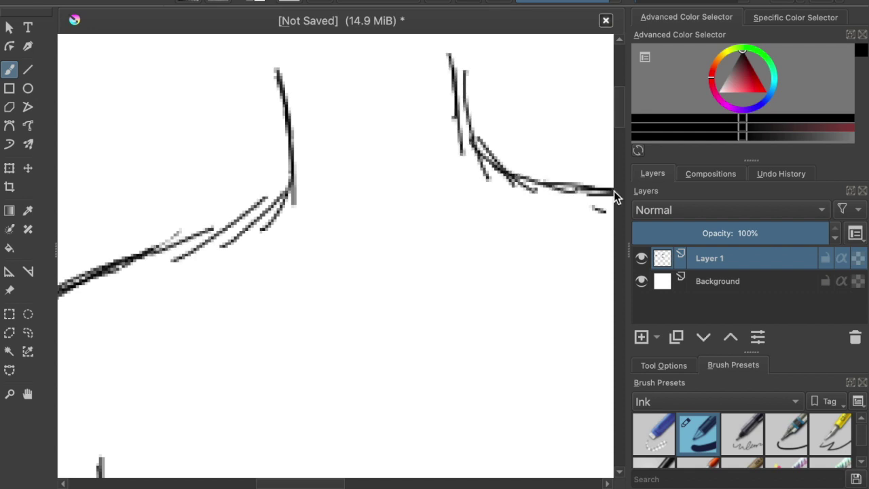
Sketch both sides of the neck again and connect them to the shoulder lines.
{"action": "scroll", "coordinate": [566, 180], "scroll_direction": "down", "scroll_amount": 6}
{"action": "scroll", "coordinate": [566, 180], "scroll_direction": "down", "scroll_amount": 2}
{"action": "scroll", "coordinate": [566, 181], "scroll_direction": "up", "scroll_amount": 1}
{"action": "scroll", "coordinate": [566, 181], "scroll_direction": "right", "scroll_amount": 2}
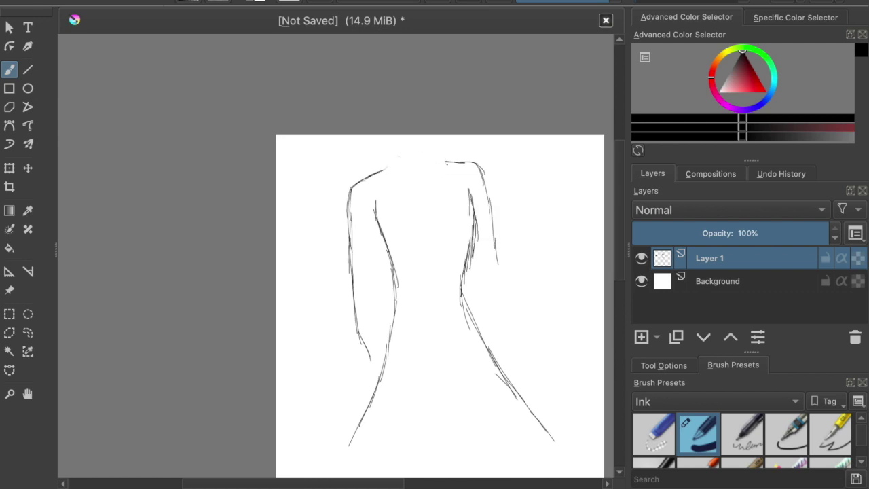
{"action": "scroll", "coordinate": [397, 155], "scroll_direction": "up", "scroll_amount": 5}
{"action": "scroll", "coordinate": [382, 144], "scroll_direction": "right", "scroll_amount": 2}
{"action": "scroll", "coordinate": [383, 144], "scroll_direction": "up", "scroll_amount": 1}
{"action": "left_click_drag", "start_coordinate": [325, 153], "coordinate": [328, 167]}
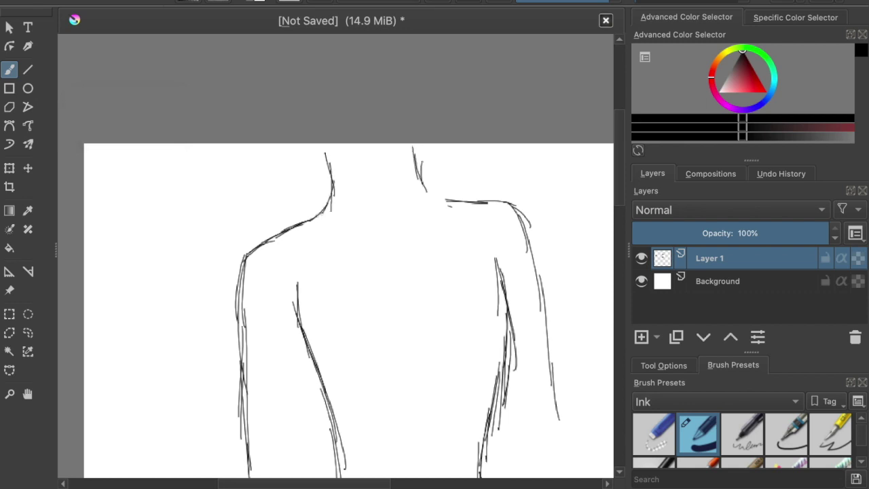
{"action": "left_click_drag", "start_coordinate": [447, 198], "coordinate": [469, 207]}
Extend the right arm's outer line straight down to hip level.
{"action": "scroll", "coordinate": [465, 202], "scroll_direction": "down", "scroll_amount": 3}
{"action": "scroll", "coordinate": [473, 181], "scroll_direction": "down", "scroll_amount": 5}
{"action": "scroll", "coordinate": [474, 181], "scroll_direction": "right", "scroll_amount": 2}
{"action": "scroll", "coordinate": [468, 181], "scroll_direction": "up", "scroll_amount": 4}
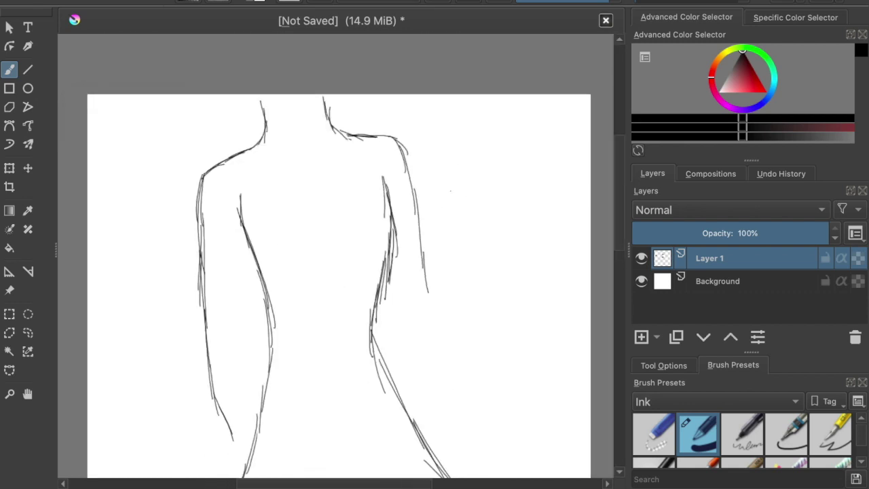
{"action": "scroll", "coordinate": [468, 181], "scroll_direction": "down", "scroll_amount": 1}
{"action": "scroll", "coordinate": [439, 222], "scroll_direction": "down", "scroll_amount": 2}
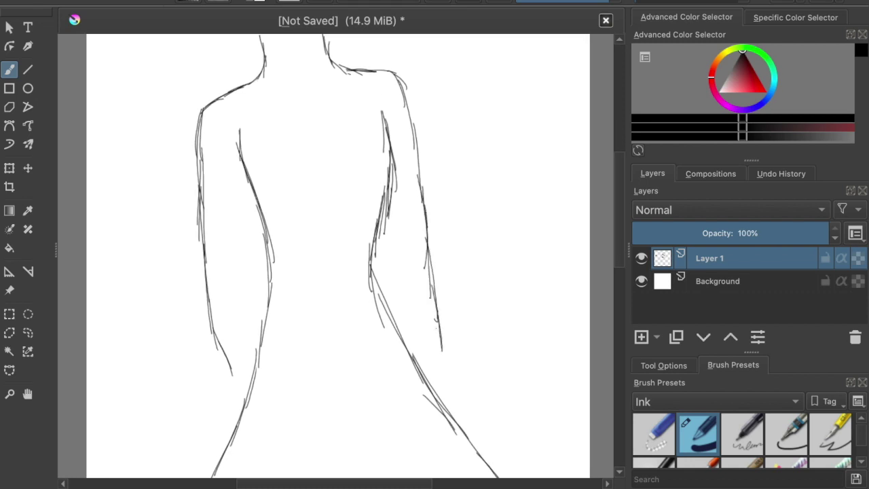
Sketch a pointed shirt collar around the neck, with two flaps meeting at the front.
{"action": "scroll", "coordinate": [378, 146], "scroll_direction": "left", "scroll_amount": 5}
{"action": "scroll", "coordinate": [379, 146], "scroll_direction": "up", "scroll_amount": 3}
{"action": "scroll", "coordinate": [375, 137], "scroll_direction": "up", "scroll_amount": 6}
{"action": "scroll", "coordinate": [374, 134], "scroll_direction": "right", "scroll_amount": 2}
{"action": "scroll", "coordinate": [374, 134], "scroll_direction": "up", "scroll_amount": 2}
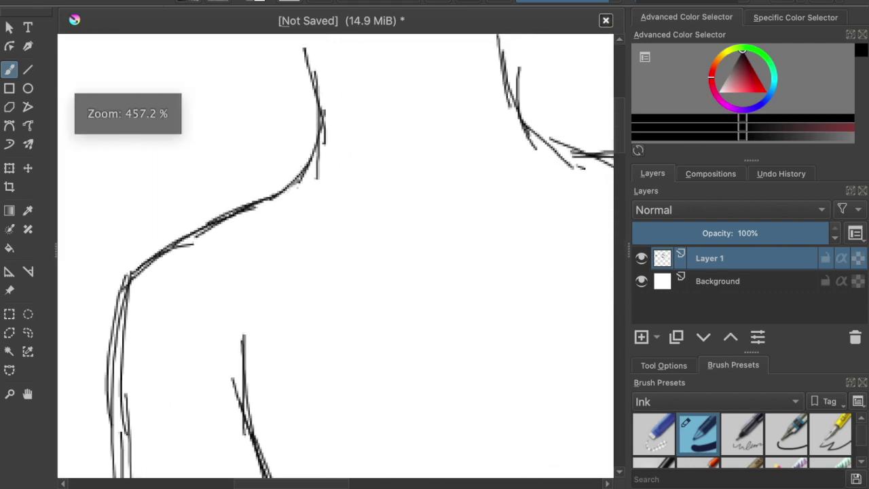
{"action": "scroll", "coordinate": [374, 134], "scroll_direction": "right", "scroll_amount": 3}
{"action": "scroll", "coordinate": [374, 134], "scroll_direction": "up", "scroll_amount": 2}
{"action": "mouse_move", "coordinate": [219, 185]}
{"action": "left_mouse_down"}
{"action": "mouse_move", "coordinate": [284, 313]}
{"action": "mouse_move", "coordinate": [333, 363]}
{"action": "left_mouse_up"}
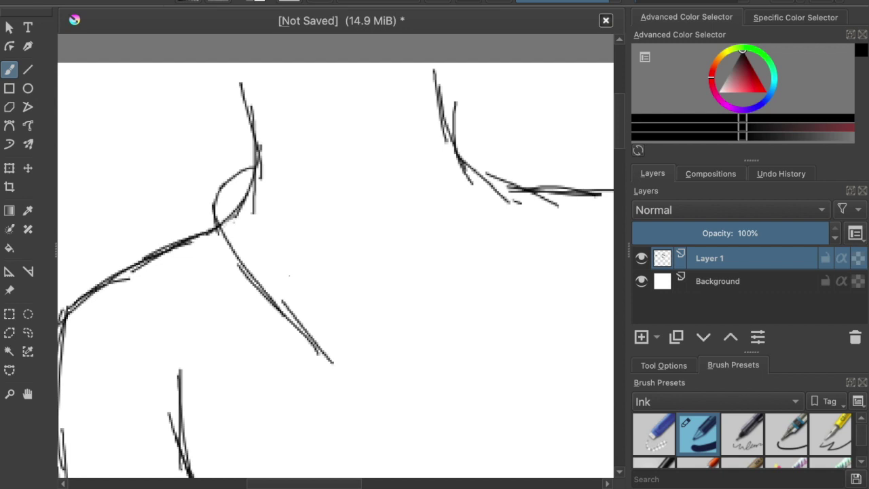
{"action": "left_click_drag", "start_coordinate": [254, 197], "coordinate": [327, 260]}
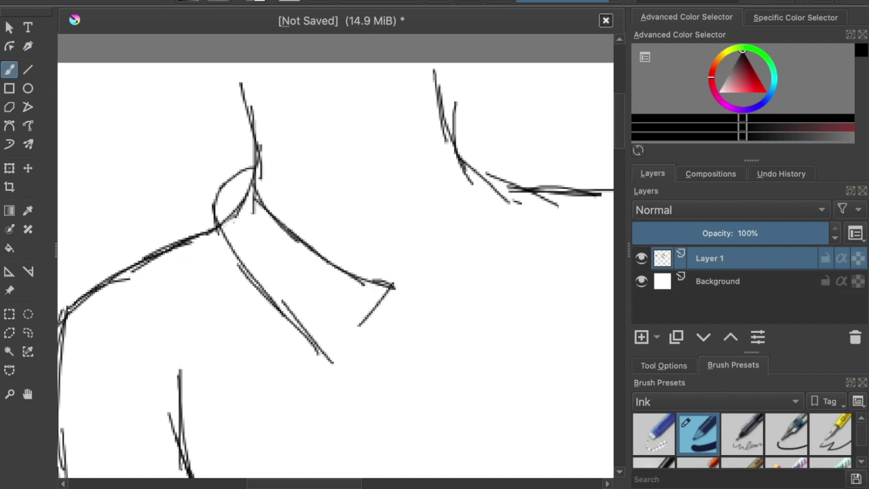
{"action": "mouse_move", "coordinate": [399, 282]}
{"action": "left_mouse_down"}
{"action": "mouse_move", "coordinate": [468, 179]}
{"action": "mouse_move", "coordinate": [472, 299]}
{"action": "left_mouse_up"}
Extend the left thigh contour outward and down with several overlapping strokes.
{"action": "scroll", "coordinate": [455, 275], "scroll_direction": "down", "scroll_amount": 4}
{"action": "scroll", "coordinate": [335, 256], "scroll_direction": "down", "scroll_amount": 5}
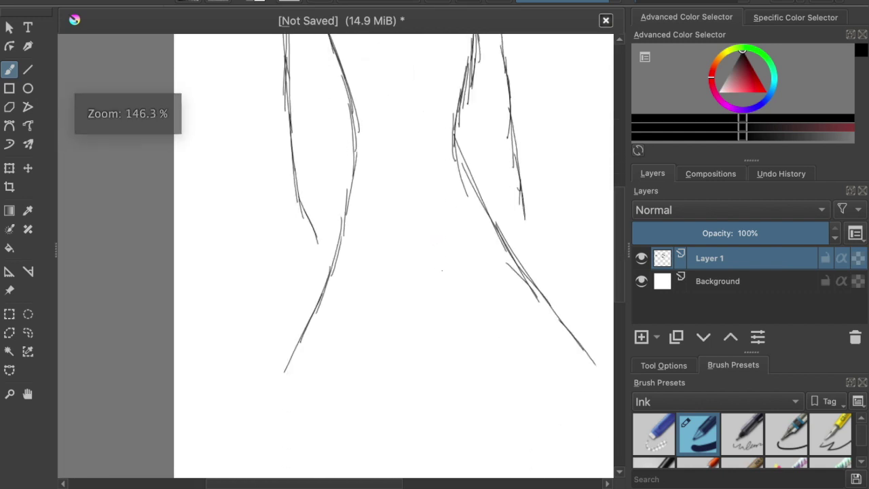
{"action": "scroll", "coordinate": [336, 256], "scroll_direction": "down", "scroll_amount": 1}
{"action": "scroll", "coordinate": [335, 255], "scroll_direction": "up", "scroll_amount": 3}
{"action": "scroll", "coordinate": [428, 261], "scroll_direction": "down", "scroll_amount": 4}
{"action": "scroll", "coordinate": [419, 258], "scroll_direction": "up", "scroll_amount": 3}
{"action": "scroll", "coordinate": [398, 227], "scroll_direction": "down", "scroll_amount": 5}
{"action": "scroll", "coordinate": [211, 199], "scroll_direction": "down", "scroll_amount": 1}
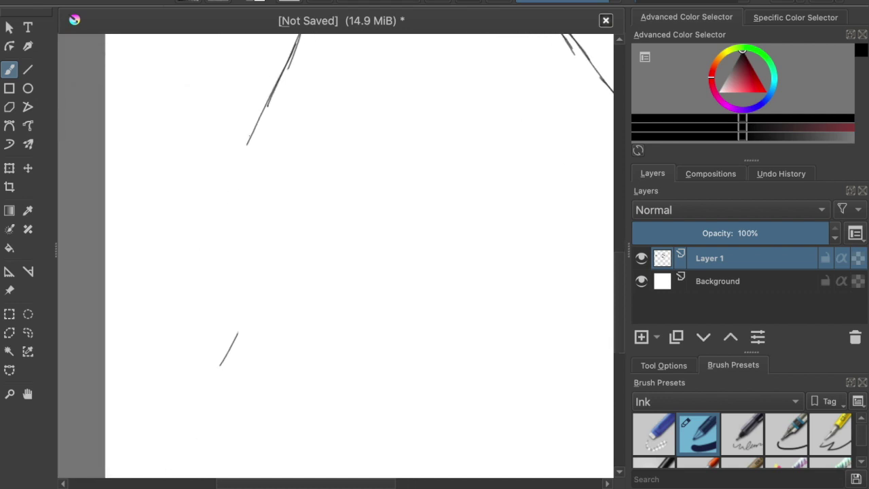
{"action": "left_click_drag", "start_coordinate": [238, 167], "coordinate": [175, 315]}
{"action": "left_click_drag", "start_coordinate": [211, 220], "coordinate": [168, 320]}
{"action": "left_click_drag", "start_coordinate": [198, 269], "coordinate": [162, 332]}
Draw the left loop of a bow hanging from the point where the collar flaps meet.
{"action": "scroll", "coordinate": [235, 227], "scroll_direction": "down", "scroll_amount": 4}
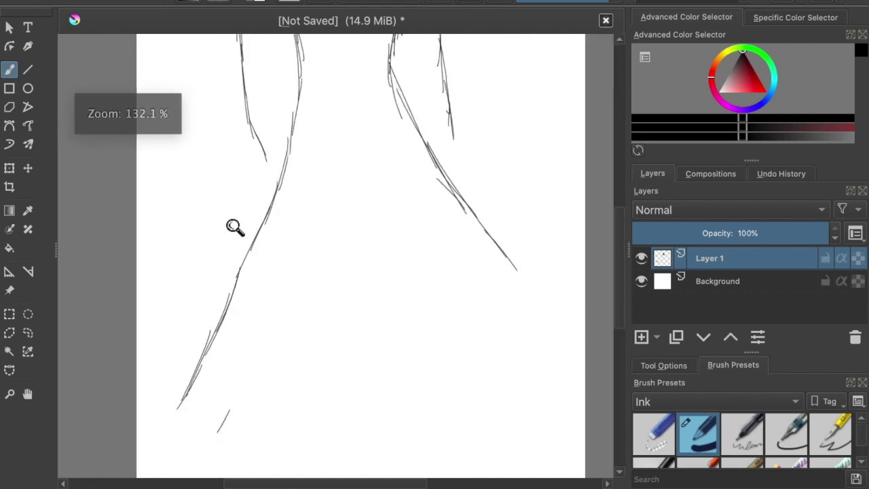
{"action": "scroll", "coordinate": [236, 224], "scroll_direction": "down", "scroll_amount": 3}
{"action": "scroll", "coordinate": [236, 224], "scroll_direction": "up", "scroll_amount": 5}
{"action": "scroll", "coordinate": [414, 162], "scroll_direction": "up", "scroll_amount": 4}
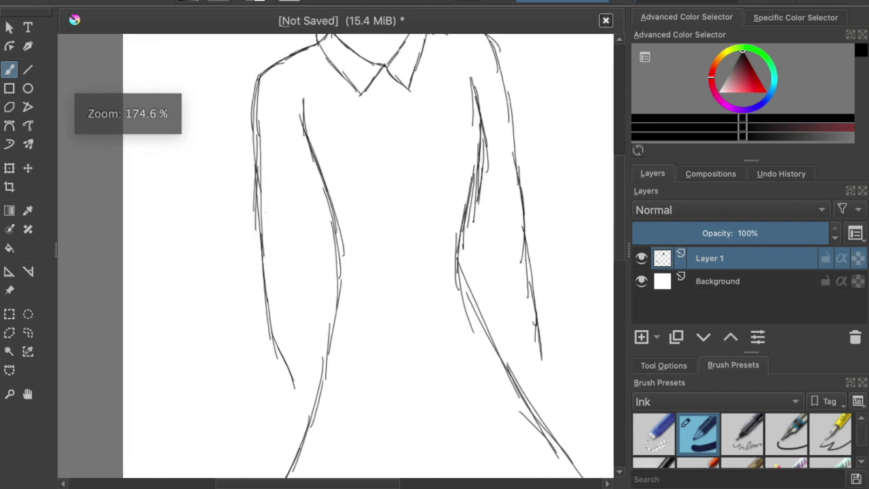
{"action": "scroll", "coordinate": [414, 161], "scroll_direction": "up", "scroll_amount": 6}
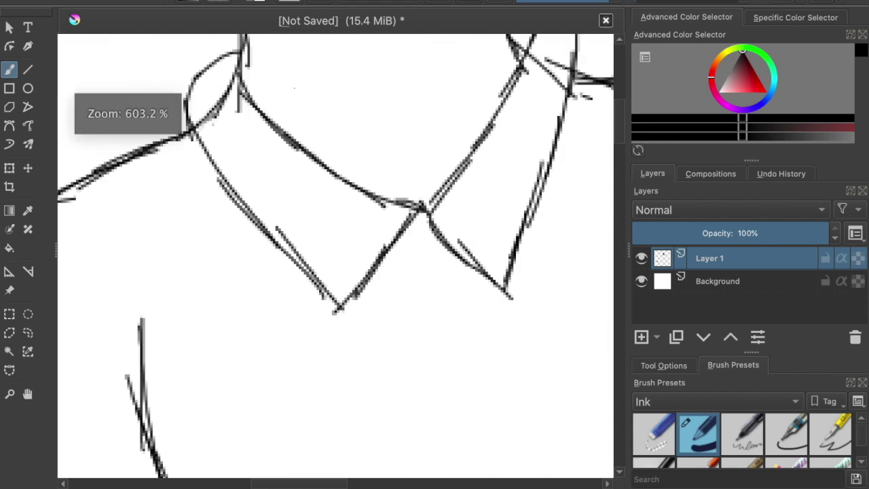
{"action": "scroll", "coordinate": [405, 203], "scroll_direction": "down", "scroll_amount": 3}
{"action": "mouse_move", "coordinate": [433, 116]}
{"action": "left_mouse_down"}
{"action": "mouse_move", "coordinate": [299, 305]}
{"action": "mouse_move", "coordinate": [266, 380]}
{"action": "mouse_move", "coordinate": [302, 454]}
{"action": "mouse_move", "coordinate": [348, 436]}
{"action": "mouse_move", "coordinate": [406, 288]}
{"action": "mouse_move", "coordinate": [437, 117]}
{"action": "left_mouse_up"}
{"action": "left_click_drag", "start_coordinate": [407, 291], "coordinate": [330, 465]}
{"action": "left_click_drag", "start_coordinate": [386, 177], "coordinate": [276, 395]}
{"action": "left_click_drag", "start_coordinate": [279, 360], "coordinate": [326, 470]}
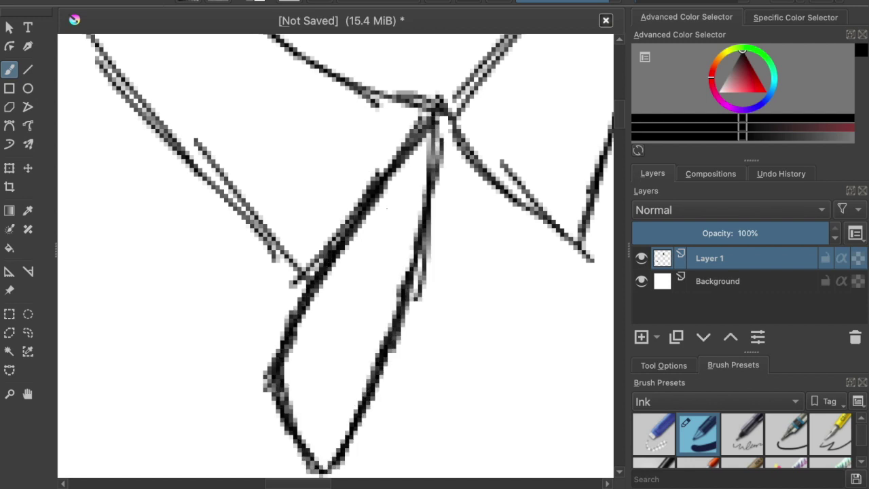
Draw the bow's right loop and its fold lines from the collar knot.
{"action": "mouse_move", "coordinate": [435, 117]}
{"action": "left_mouse_down"}
{"action": "mouse_move", "coordinate": [491, 367]}
{"action": "mouse_move", "coordinate": [507, 387]}
{"action": "left_mouse_up"}
{"action": "scroll", "coordinate": [483, 330], "scroll_direction": "down", "scroll_amount": 10}
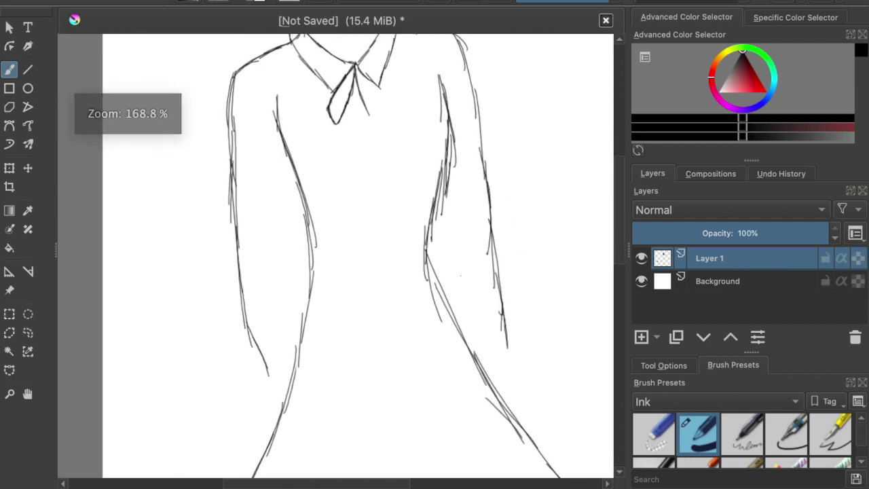
{"action": "left_click_drag", "start_coordinate": [340, 51], "coordinate": [437, 209]}
{"action": "scroll", "coordinate": [436, 210], "scroll_direction": "up", "scroll_amount": 8}
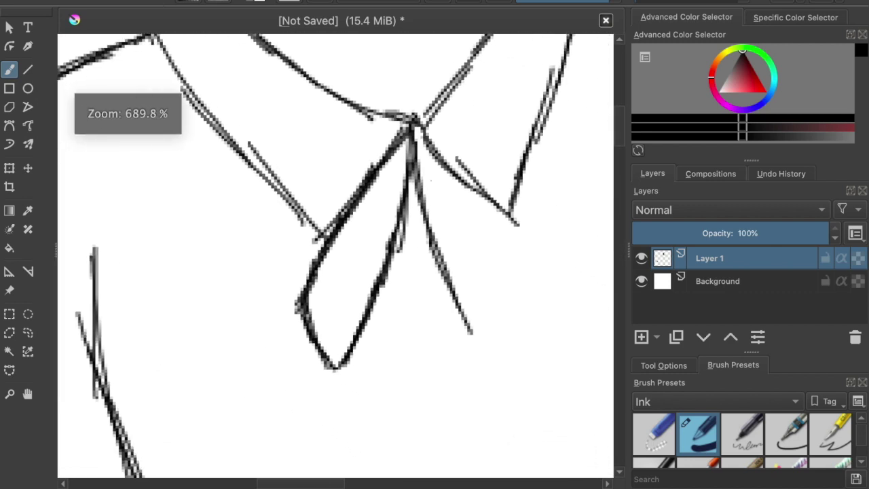
{"action": "mouse_move", "coordinate": [413, 128]}
{"action": "left_mouse_down"}
{"action": "mouse_move", "coordinate": [454, 212]}
{"action": "mouse_move", "coordinate": [470, 216]}
{"action": "left_mouse_up"}
{"action": "left_click_drag", "start_coordinate": [426, 149], "coordinate": [497, 244]}
{"action": "left_click_drag", "start_coordinate": [464, 209], "coordinate": [514, 286]}
{"action": "left_click_drag", "start_coordinate": [428, 254], "coordinate": [461, 324]}
{"action": "left_click_drag", "start_coordinate": [412, 205], "coordinate": [430, 271]}
{"action": "left_click_drag", "start_coordinate": [408, 139], "coordinate": [431, 248]}
{"action": "left_click_drag", "start_coordinate": [414, 194], "coordinate": [483, 330]}
Sketch the bow's narrow hanging tails below the knot between the two loops.
{"action": "left_click_drag", "start_coordinate": [404, 263], "coordinate": [369, 201]}
{"action": "left_click_drag", "start_coordinate": [374, 114], "coordinate": [384, 252]}
{"action": "left_click_drag", "start_coordinate": [374, 137], "coordinate": [391, 326]}
{"action": "left_click_drag", "start_coordinate": [372, 210], "coordinate": [399, 370]}
{"action": "left_click_drag", "start_coordinate": [386, 282], "coordinate": [390, 393]}
{"action": "left_click_drag", "start_coordinate": [374, 116], "coordinate": [390, 411]}
{"action": "mouse_move", "coordinate": [375, 125]}
{"action": "left_mouse_down"}
{"action": "mouse_move", "coordinate": [401, 251]}
{"action": "mouse_move", "coordinate": [431, 322]}
{"action": "left_mouse_up"}
Erase the lower part of the right arm's outline, keeping only the upper arm line.
{"action": "scroll", "coordinate": [426, 321], "scroll_direction": "down", "scroll_amount": 5}
{"action": "scroll", "coordinate": [424, 321], "scroll_direction": "down", "scroll_amount": 6}
{"action": "scroll", "coordinate": [409, 310], "scroll_direction": "down", "scroll_amount": 4}
{"action": "scroll", "coordinate": [409, 310], "scroll_direction": "down", "scroll_amount": 2}
{"action": "scroll", "coordinate": [383, 212], "scroll_direction": "right", "scroll_amount": 1}
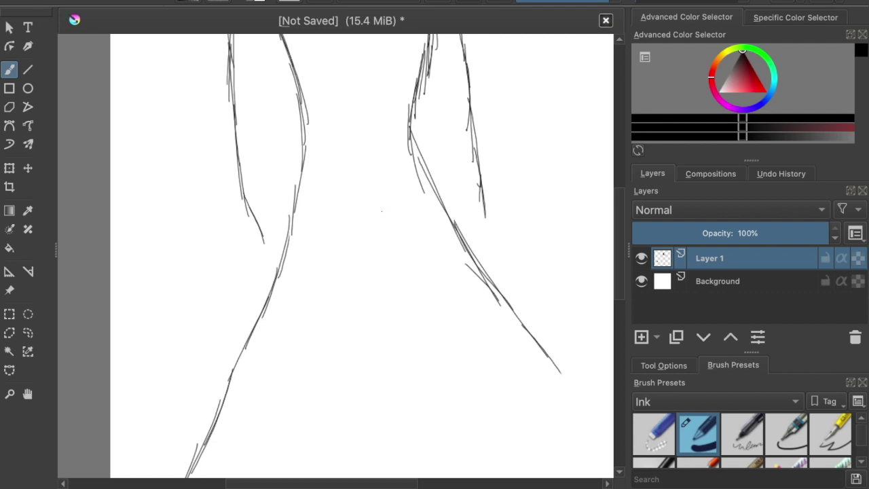
{"action": "scroll", "coordinate": [381, 211], "scroll_direction": "down", "scroll_amount": 4}
{"action": "scroll", "coordinate": [292, 283], "scroll_direction": "up", "scroll_amount": 7}
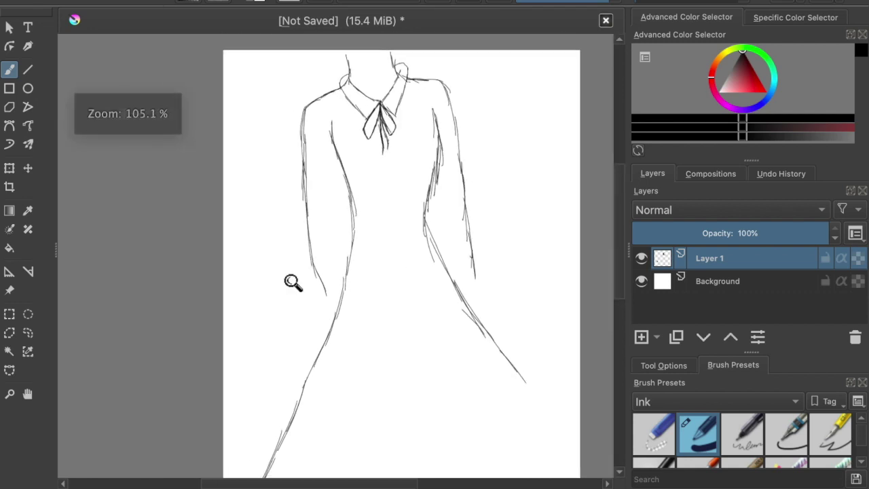
{"action": "scroll", "coordinate": [349, 229], "scroll_direction": "down", "scroll_amount": 2}
{"action": "scroll", "coordinate": [312, 209], "scroll_direction": "up", "scroll_amount": 5}
{"action": "scroll", "coordinate": [335, 256], "scroll_direction": "right", "scroll_amount": 4}
{"action": "scroll", "coordinate": [441, 220], "scroll_direction": "up", "scroll_amount": 2}
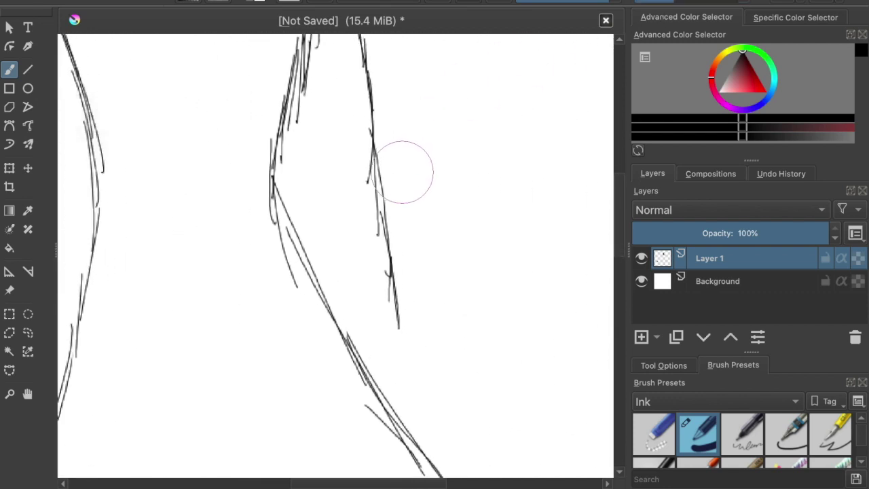
{"action": "scroll", "coordinate": [401, 170], "scroll_direction": "up", "scroll_amount": 3}
{"action": "mouse_move", "coordinate": [407, 263]}
{"action": "left_mouse_down"}
{"action": "mouse_move", "coordinate": [391, 191]}
{"action": "mouse_move", "coordinate": [411, 317]}
{"action": "left_mouse_up"}
{"action": "left_click", "coordinate": [442, 2]}
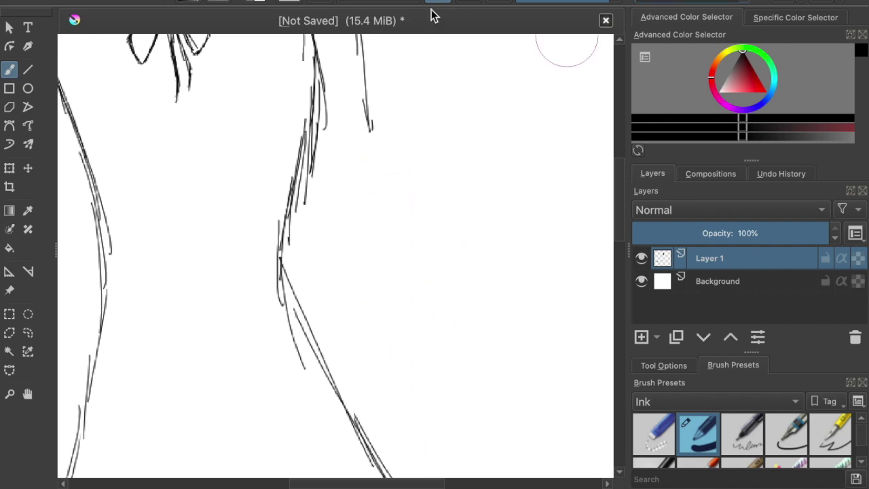
Sketch the right arm bent at the elbow, with a rounded elbow and a forearm raised outward.
{"action": "scroll", "coordinate": [401, 182], "scroll_direction": "up", "scroll_amount": 2}
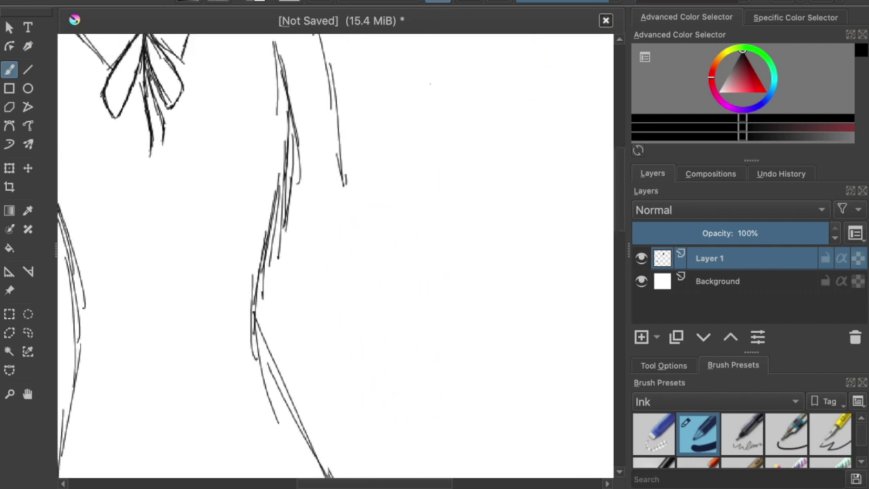
{"action": "left_click_drag", "start_coordinate": [325, 250], "coordinate": [450, 154]}
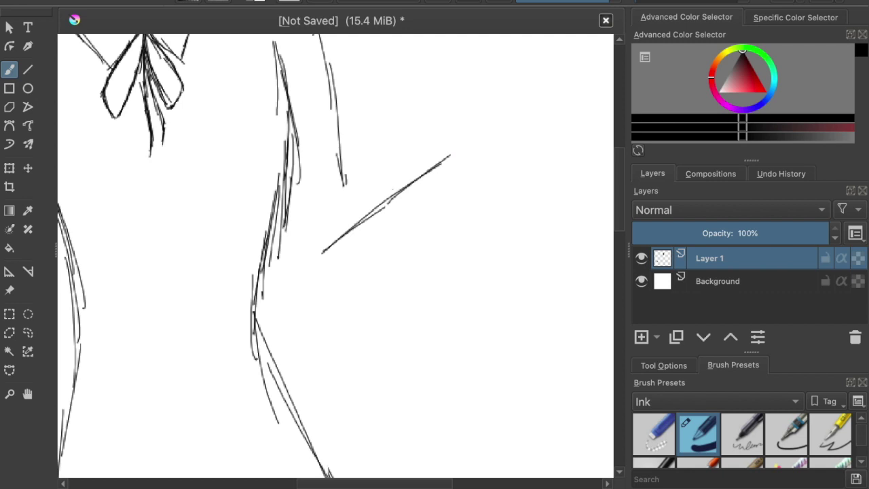
{"action": "scroll", "coordinate": [342, 215], "scroll_direction": "up", "scroll_amount": 2}
{"action": "mouse_move", "coordinate": [245, 276]}
{"action": "left_mouse_down"}
{"action": "mouse_move", "coordinate": [262, 349]}
{"action": "mouse_move", "coordinate": [285, 384]}
{"action": "left_mouse_up"}
{"action": "left_click_drag", "start_coordinate": [259, 347], "coordinate": [297, 396]}
{"action": "mouse_move", "coordinate": [367, 372]}
{"action": "left_mouse_down"}
{"action": "mouse_move", "coordinate": [426, 298]}
{"action": "mouse_move", "coordinate": [453, 241]}
{"action": "left_mouse_up"}
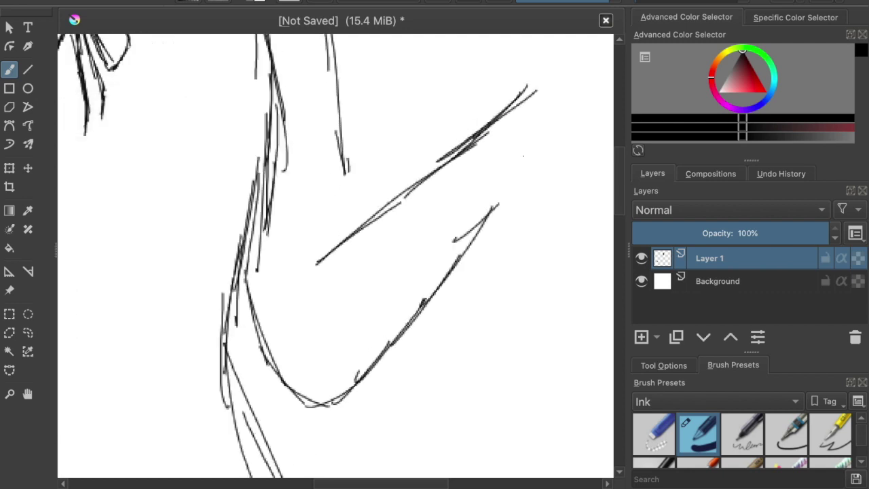
Add a parallel line above the raised forearm's upper edge and draw an overlapping-stroke ellipse at its end.
{"action": "scroll", "coordinate": [452, 241], "scroll_direction": "up", "scroll_amount": 2}
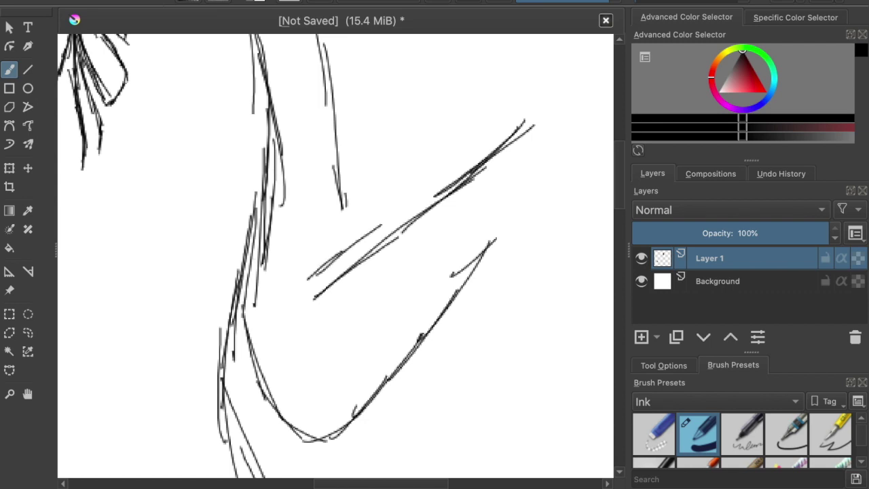
{"action": "left_click_drag", "start_coordinate": [445, 169], "coordinate": [533, 114]}
{"action": "scroll", "coordinate": [521, 119], "scroll_direction": "up", "scroll_amount": 5}
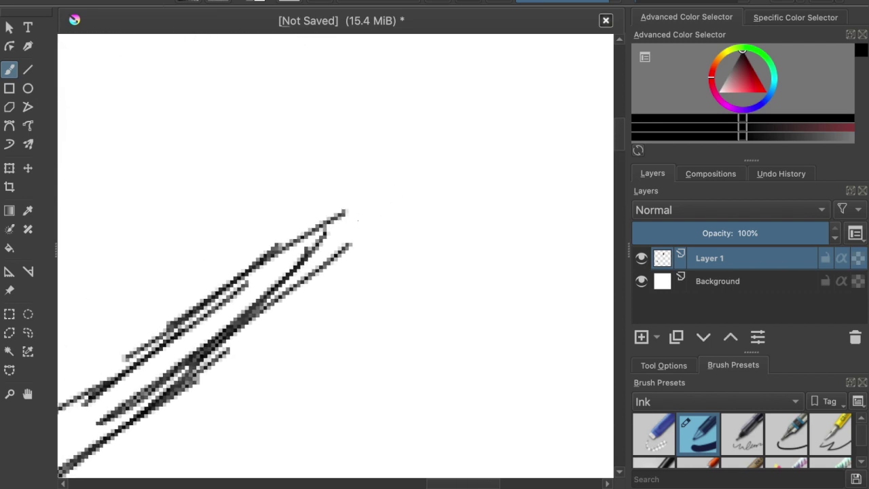
{"action": "left_click_drag", "start_coordinate": [378, 208], "coordinate": [357, 234]}
{"action": "mouse_move", "coordinate": [460, 107]}
{"action": "left_mouse_down"}
{"action": "mouse_move", "coordinate": [403, 126]}
{"action": "mouse_move", "coordinate": [448, 214]}
{"action": "mouse_move", "coordinate": [498, 91]}
{"action": "left_mouse_up"}
{"action": "scroll", "coordinate": [407, 204], "scroll_direction": "up", "scroll_amount": 3}
{"action": "scroll", "coordinate": [407, 204], "scroll_direction": "up", "scroll_amount": 2}
Sketch a bent line rising from the top of the ellipse at the forearm's end.
{"action": "mouse_move", "coordinate": [349, 268]}
{"action": "left_mouse_down"}
{"action": "mouse_move", "coordinate": [379, 196]}
{"action": "mouse_move", "coordinate": [364, 232]}
{"action": "left_mouse_up"}
{"action": "mouse_move", "coordinate": [385, 165]}
{"action": "left_mouse_down"}
{"action": "mouse_move", "coordinate": [393, 215]}
{"action": "mouse_move", "coordinate": [392, 142]}
{"action": "left_mouse_up"}
{"action": "left_click_drag", "start_coordinate": [431, 259], "coordinate": [412, 281]}
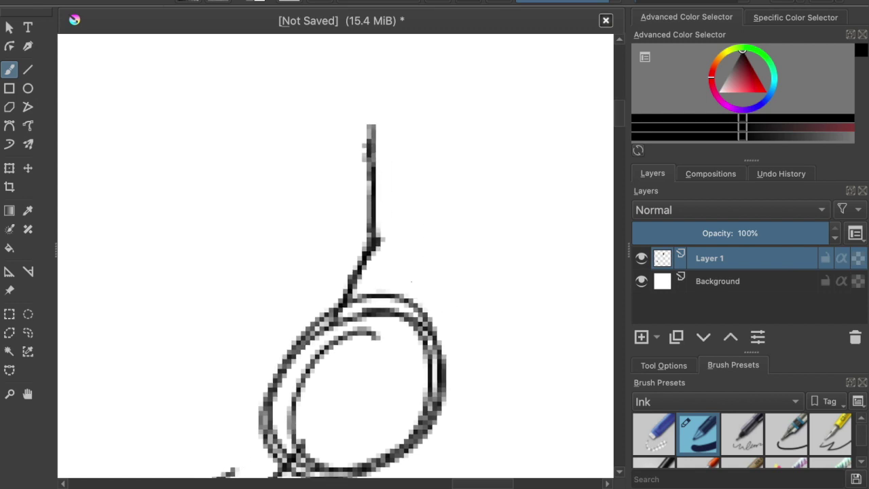
Undo the last three strokes and redraw the upright part of the line above the ellipse.
{"action": "key", "text": "ctrl+z"}
{"action": "key", "text": "ctrl+z"}
{"action": "key", "text": "ctrl+z"}
{"action": "left_click_drag", "start_coordinate": [365, 177], "coordinate": [377, 226]}
{"action": "left_click_drag", "start_coordinate": [370, 146], "coordinate": [373, 236]}
{"action": "left_click_drag", "start_coordinate": [365, 160], "coordinate": [379, 226]}
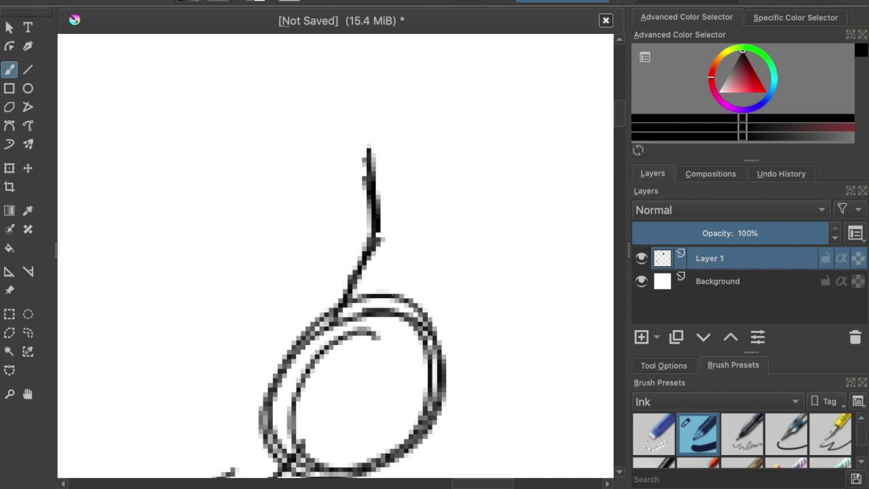
Sketch two narrow upright finger outlines side by side above the ellipse at the forearm's end, undoing and redrawing misplaced strokes.
{"action": "mouse_move", "coordinate": [273, 417]}
{"action": "left_mouse_down"}
{"action": "mouse_move", "coordinate": [288, 310]}
{"action": "mouse_move", "coordinate": [325, 258]}
{"action": "left_mouse_up"}
{"action": "mouse_move", "coordinate": [278, 338]}
{"action": "left_mouse_down"}
{"action": "mouse_move", "coordinate": [342, 247]}
{"action": "mouse_move", "coordinate": [351, 121]}
{"action": "mouse_move", "coordinate": [400, 204]}
{"action": "mouse_move", "coordinate": [427, 273]}
{"action": "left_mouse_up"}
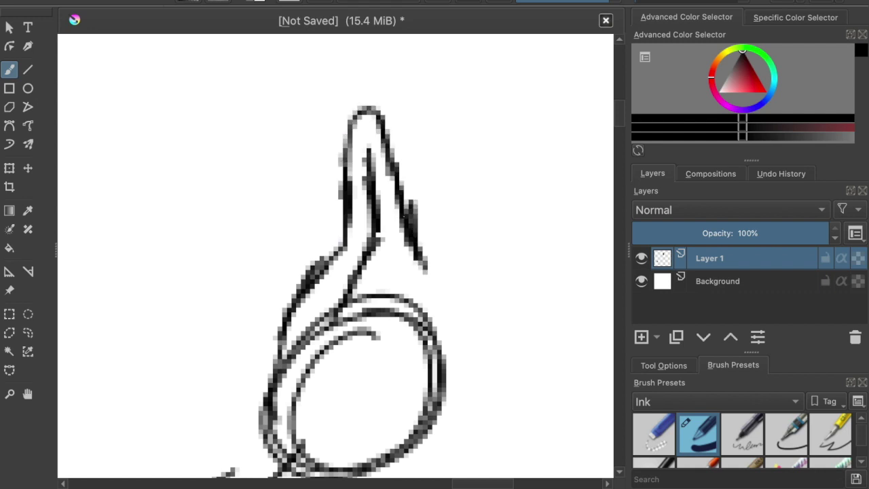
{"action": "key", "text": "ctrl+z"}
{"action": "key", "text": "ctrl+z"}
{"action": "mouse_move", "coordinate": [387, 154]}
{"action": "left_mouse_down"}
{"action": "mouse_move", "coordinate": [403, 312]}
{"action": "mouse_move", "coordinate": [429, 186]}
{"action": "left_mouse_up"}
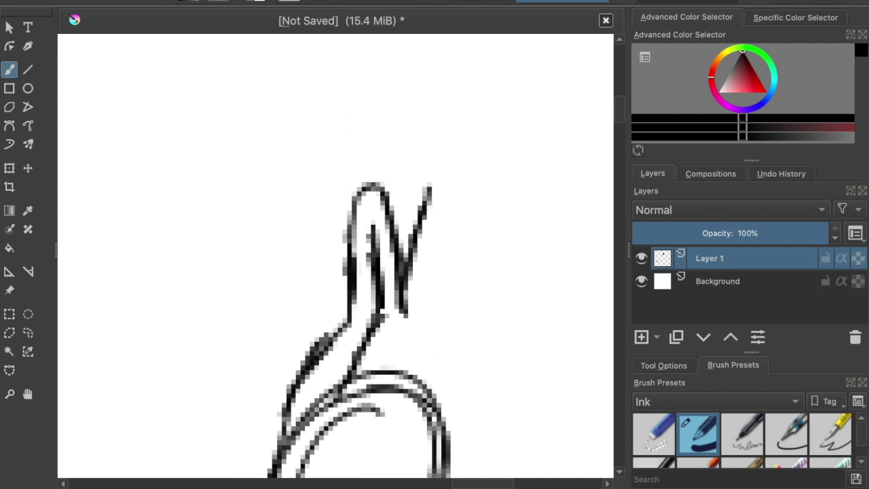
{"action": "key", "text": "ctrl+z"}
{"action": "mouse_move", "coordinate": [401, 310]}
{"action": "left_mouse_down"}
{"action": "mouse_move", "coordinate": [416, 270]}
{"action": "mouse_move", "coordinate": [429, 193]}
{"action": "left_mouse_up"}
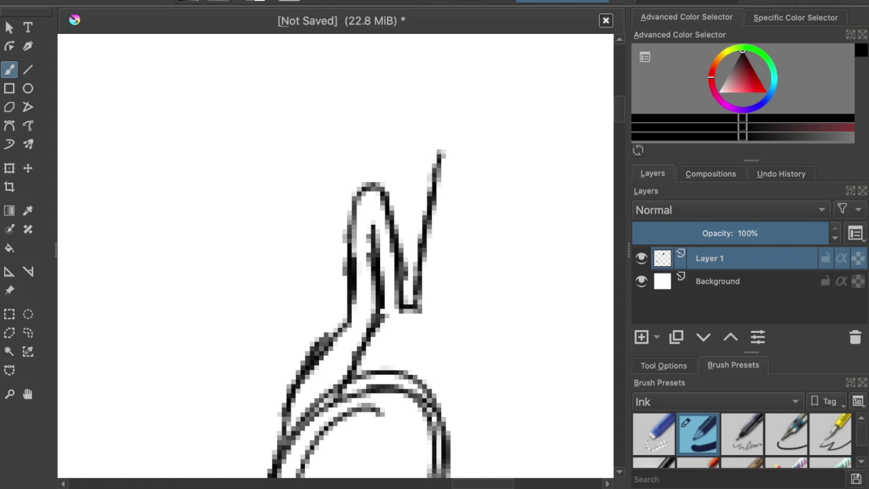
{"action": "mouse_move", "coordinate": [457, 162]}
{"action": "left_mouse_down"}
{"action": "mouse_move", "coordinate": [466, 224]}
{"action": "mouse_move", "coordinate": [451, 302]}
{"action": "left_mouse_up"}
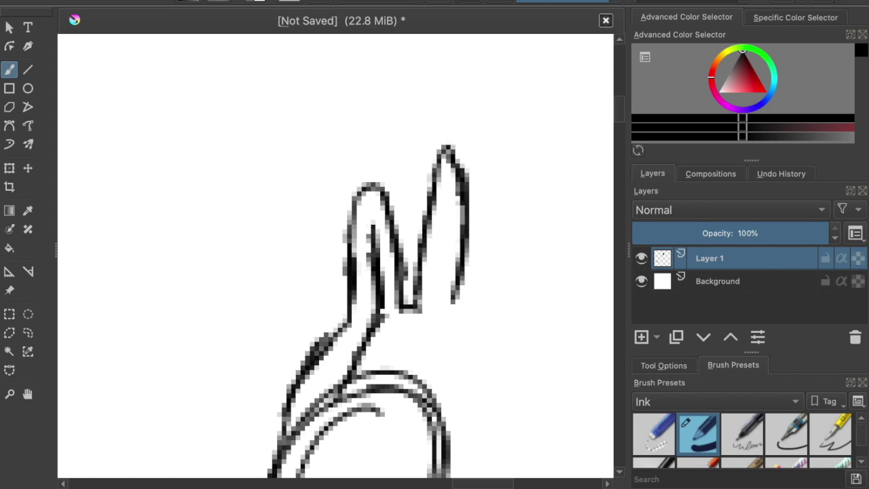
Undo the finger outlines drawn above the ellipse at the forearm's end.
{"action": "scroll", "coordinate": [453, 261], "scroll_direction": "down", "scroll_amount": 5}
{"action": "scroll", "coordinate": [453, 260], "scroll_direction": "down", "scroll_amount": 5}
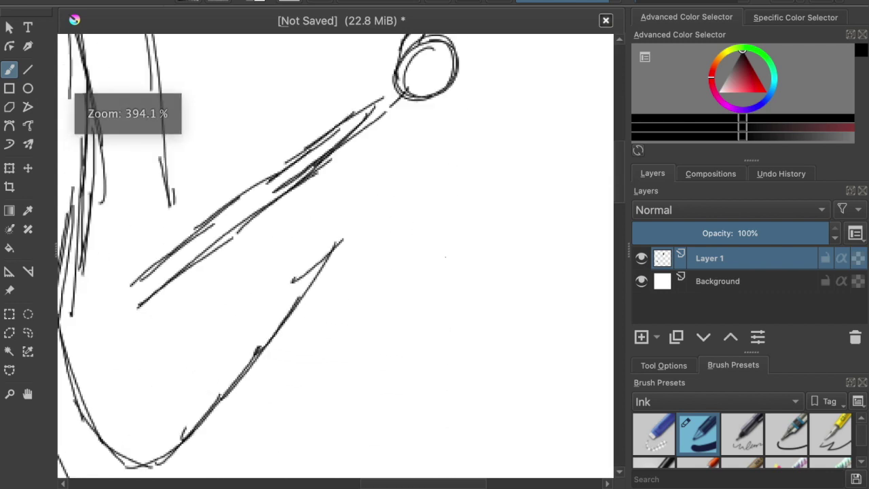
{"action": "left_click_drag", "start_coordinate": [342, 240], "coordinate": [294, 280]}
{"action": "scroll", "coordinate": [434, 283], "scroll_direction": "up", "scroll_amount": 5}
{"action": "scroll", "coordinate": [434, 282], "scroll_direction": "up", "scroll_amount": 3}
{"action": "key", "text": "ctrl+z"}
{"action": "key", "text": "ctrl+z"}
{"action": "key", "text": "ctrl+z"}
{"action": "key", "text": "ctrl+z"}
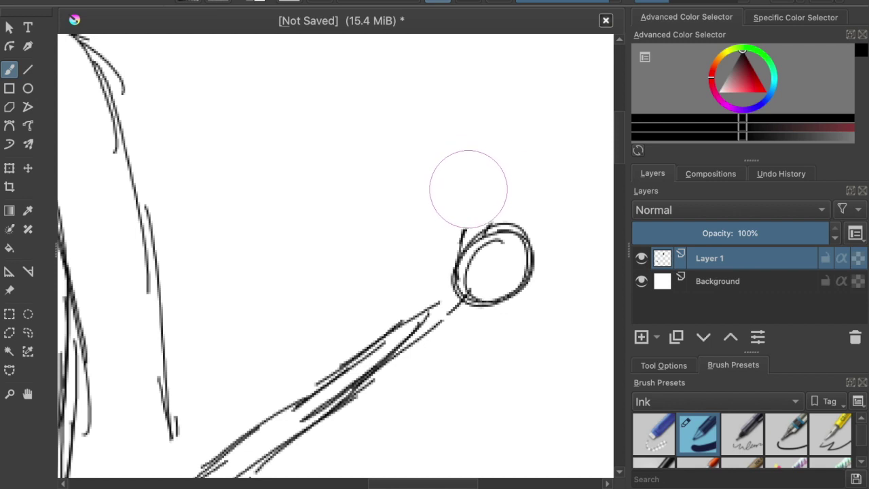
Erase the overlapping straight lines along the raised forearm's upper edge.
{"action": "scroll", "coordinate": [448, 173], "scroll_direction": "down", "scroll_amount": 5}
{"action": "scroll", "coordinate": [456, 178], "scroll_direction": "up", "scroll_amount": 5}
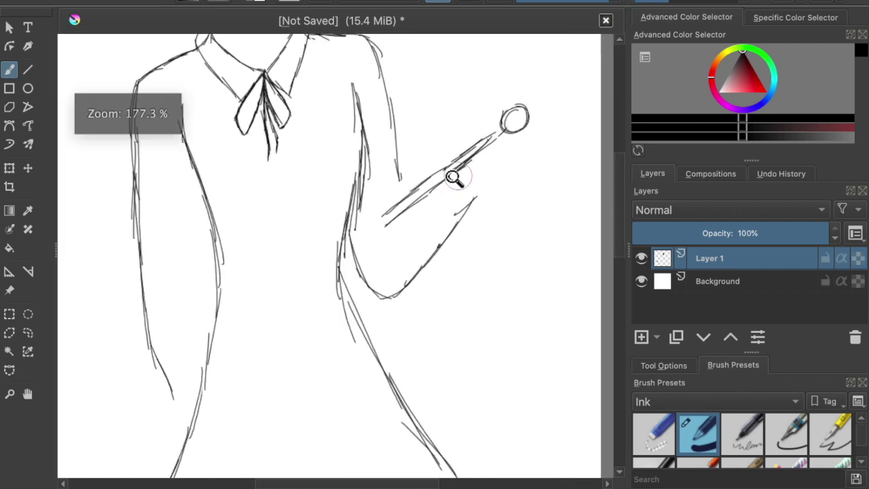
{"action": "left_click_drag", "start_coordinate": [472, 88], "coordinate": [440, 190]}
{"action": "mouse_move", "coordinate": [371, 304]}
{"action": "left_mouse_down"}
{"action": "mouse_move", "coordinate": [427, 250]}
{"action": "mouse_move", "coordinate": [547, 152]}
{"action": "left_mouse_up"}
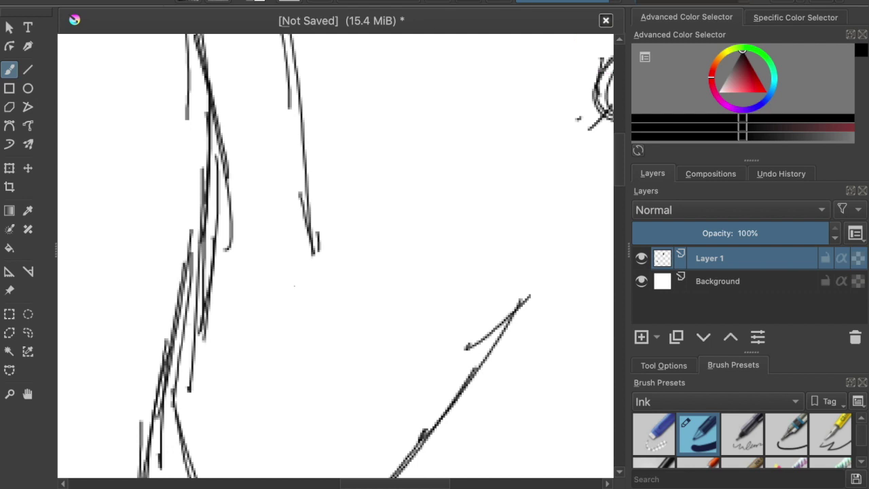
Draw a long arc as the forearm's upper edge and a narrow slanted cuff just below the ellipse.
{"action": "mouse_move", "coordinate": [323, 239]}
{"action": "left_mouse_down"}
{"action": "mouse_move", "coordinate": [456, 139]}
{"action": "mouse_move", "coordinate": [550, 102]}
{"action": "left_mouse_up"}
{"action": "scroll", "coordinate": [536, 109], "scroll_direction": "up", "scroll_amount": 3}
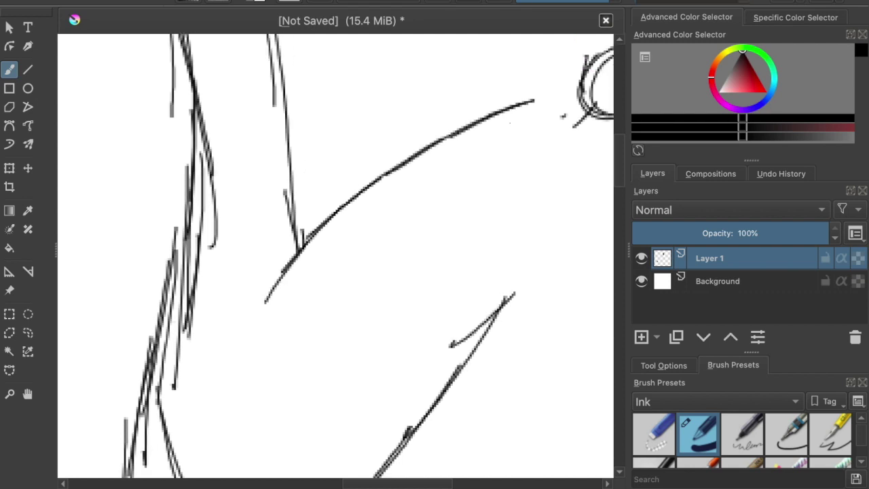
{"action": "scroll", "coordinate": [461, 95], "scroll_direction": "up", "scroll_amount": 1}
{"action": "left_click_drag", "start_coordinate": [461, 92], "coordinate": [521, 173]}
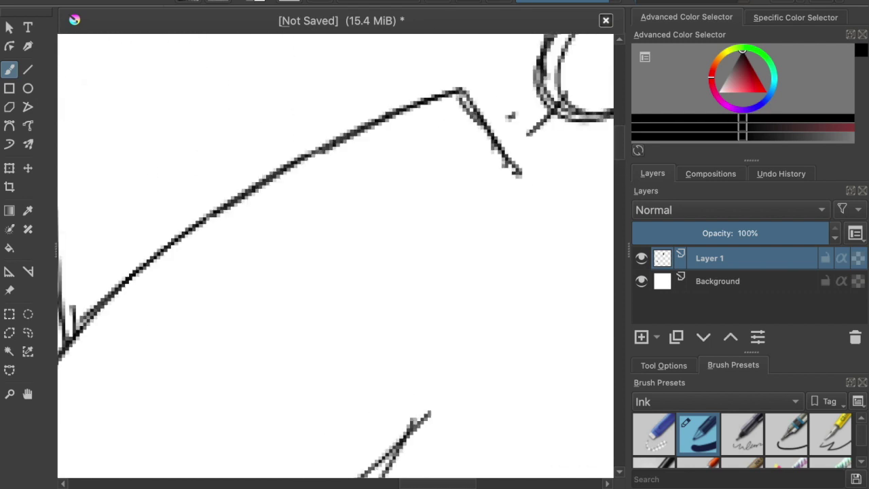
{"action": "mouse_move", "coordinate": [523, 108]}
{"action": "left_mouse_down"}
{"action": "mouse_move", "coordinate": [568, 151]}
{"action": "mouse_move", "coordinate": [543, 190]}
{"action": "left_mouse_up"}
Draw the sleeve's lower edge curving from the cuff's lower corner down toward the elbow.
{"action": "scroll", "coordinate": [543, 169], "scroll_direction": "down", "scroll_amount": 5}
{"action": "scroll", "coordinate": [541, 102], "scroll_direction": "up", "scroll_amount": 1}
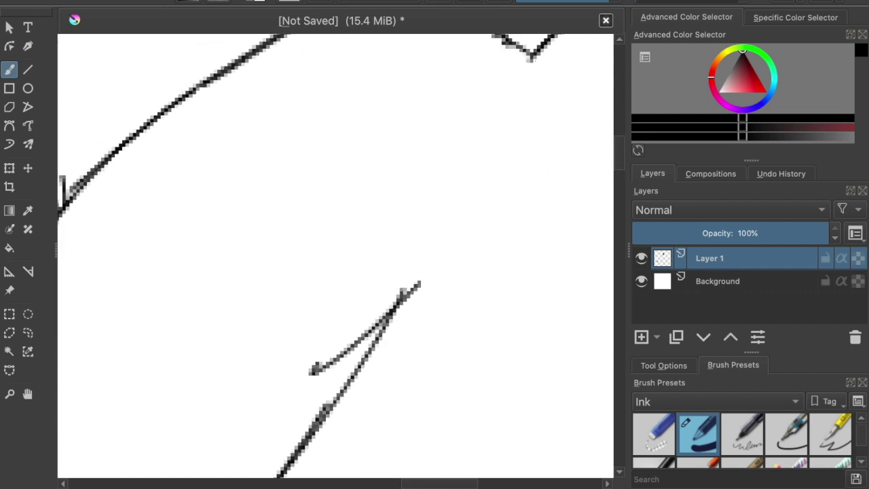
{"action": "left_click_drag", "start_coordinate": [538, 64], "coordinate": [532, 163]}
{"action": "mouse_move", "coordinate": [541, 102]}
{"action": "left_mouse_down"}
{"action": "mouse_move", "coordinate": [478, 259]}
{"action": "mouse_move", "coordinate": [431, 336]}
{"action": "left_mouse_up"}
{"action": "scroll", "coordinate": [441, 306], "scroll_direction": "down", "scroll_amount": 4}
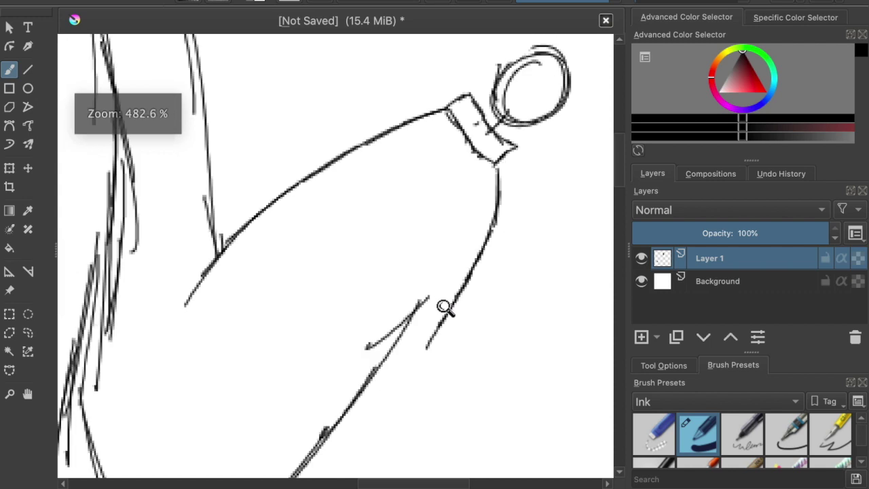
Erase the arc that forms the forearm's upper edge between the elbow and the cuff.
{"action": "scroll", "coordinate": [482, 237], "scroll_direction": "up", "scroll_amount": 4}
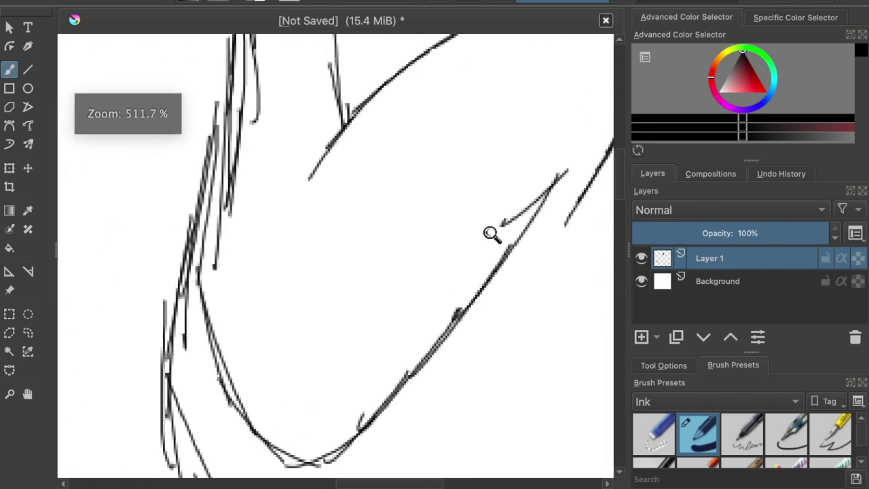
{"action": "scroll", "coordinate": [473, 243], "scroll_direction": "down", "scroll_amount": 3}
{"action": "scroll", "coordinate": [472, 244], "scroll_direction": "down", "scroll_amount": 3}
{"action": "scroll", "coordinate": [469, 188], "scroll_direction": "up", "scroll_amount": 3}
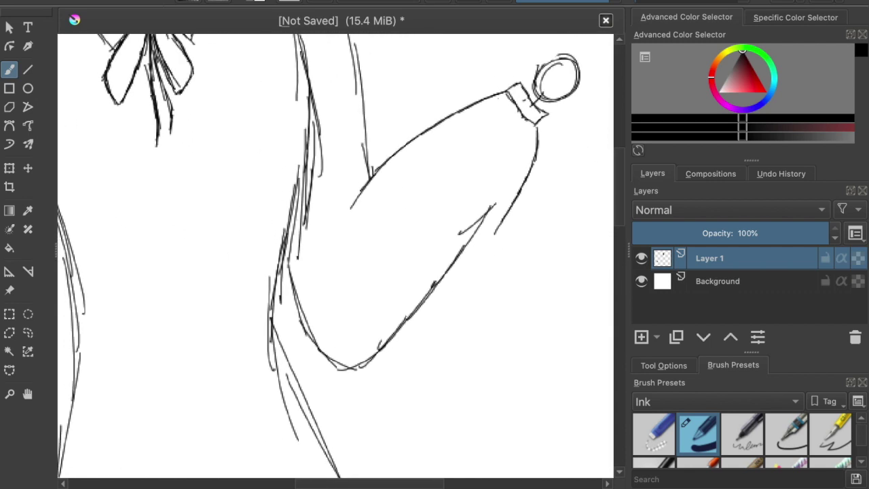
{"action": "left_click", "coordinate": [443, 2]}
{"action": "scroll", "coordinate": [425, 176], "scroll_direction": "up", "scroll_amount": 3}
{"action": "mouse_move", "coordinate": [415, 166]}
{"action": "left_mouse_down"}
{"action": "mouse_move", "coordinate": [335, 224]}
{"action": "mouse_move", "coordinate": [420, 119]}
{"action": "mouse_move", "coordinate": [518, 65]}
{"action": "left_mouse_up"}
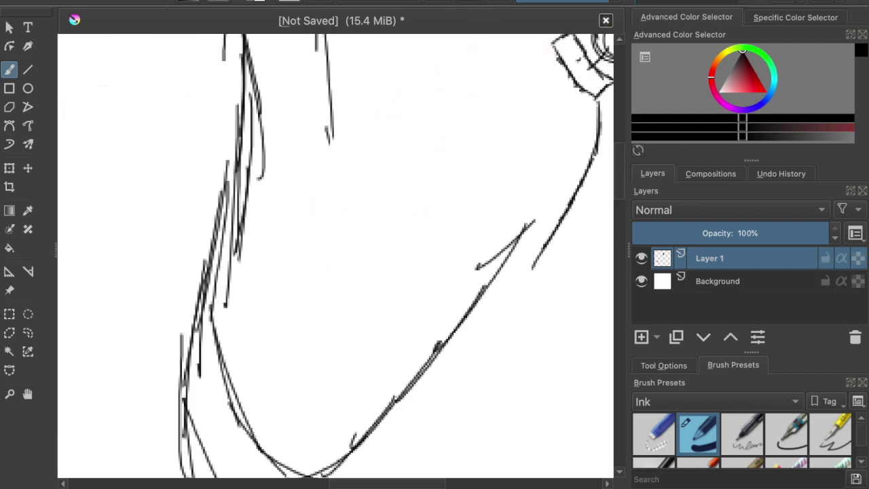
{"action": "scroll", "coordinate": [335, 255], "scroll_direction": "left", "scroll_amount": 5}
{"action": "scroll", "coordinate": [335, 256], "scroll_direction": "right", "scroll_amount": 5}
{"action": "scroll", "coordinate": [336, 256], "scroll_direction": "up", "scroll_amount": 2}
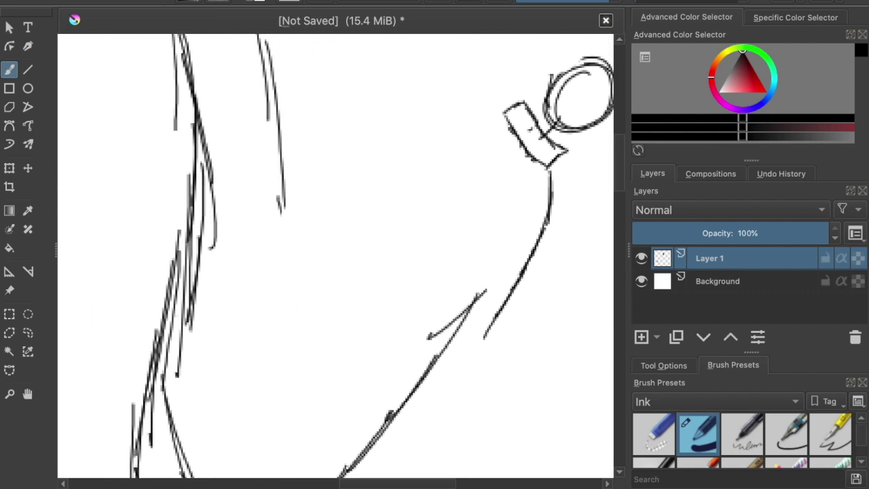
{"action": "mouse_move", "coordinate": [259, 484]}
{"action": "left_click", "coordinate": [10, 395]}
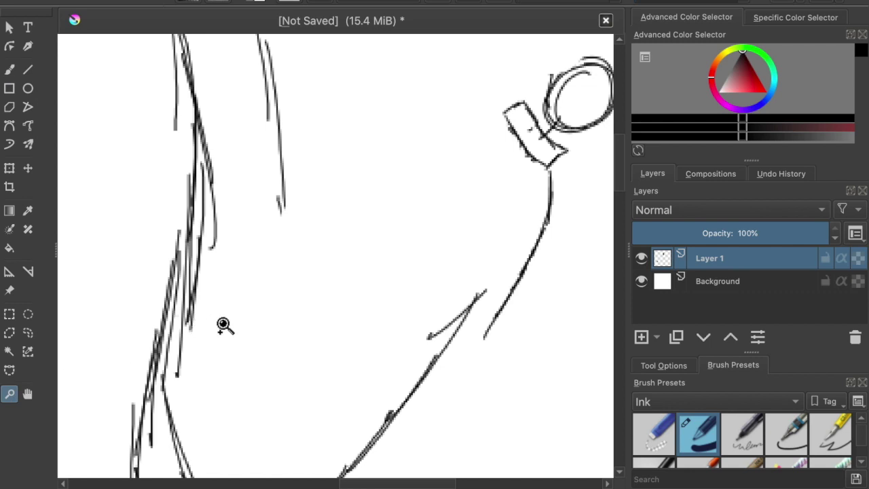
{"action": "left_click", "coordinate": [223, 325]}
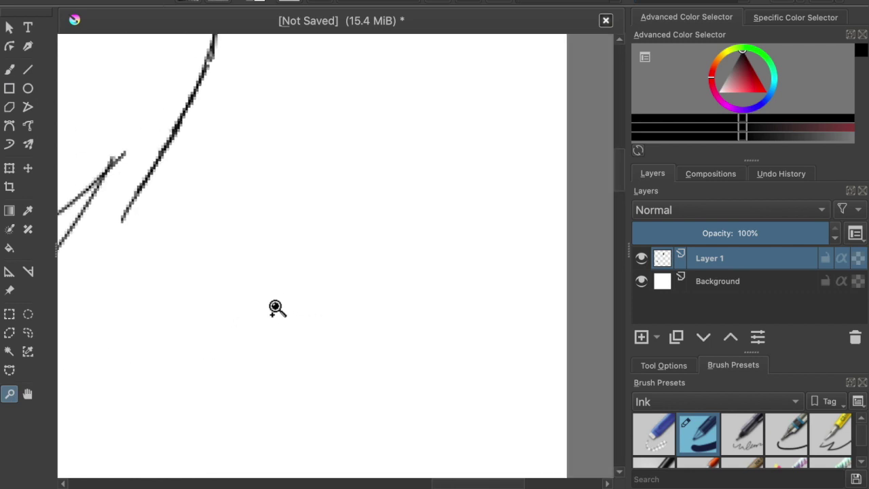
{"action": "scroll", "coordinate": [275, 307], "scroll_direction": "left", "scroll_amount": 5}
{"action": "left_click", "coordinate": [9, 72]}
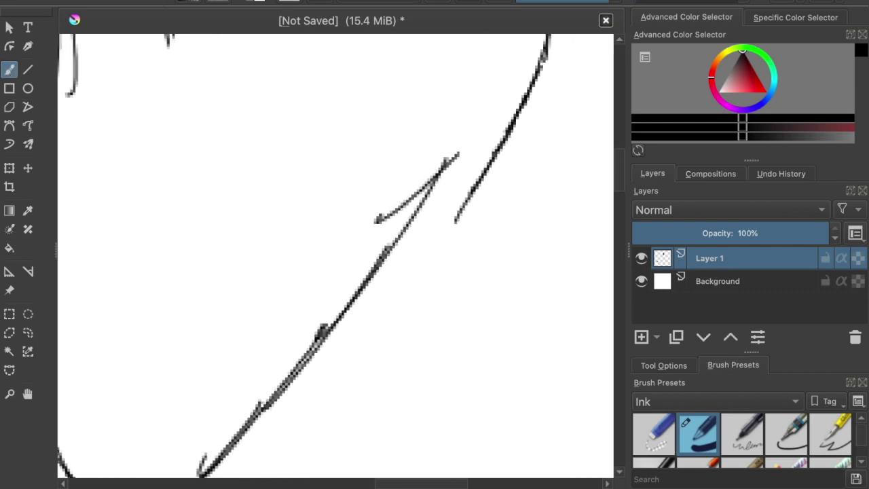
Redraw the forearm's sleeve edges between elbow and cuff with overlapping strokes and add short fold lines inside the sleeve.
{"action": "scroll", "coordinate": [335, 256], "scroll_direction": "up", "scroll_amount": 3}
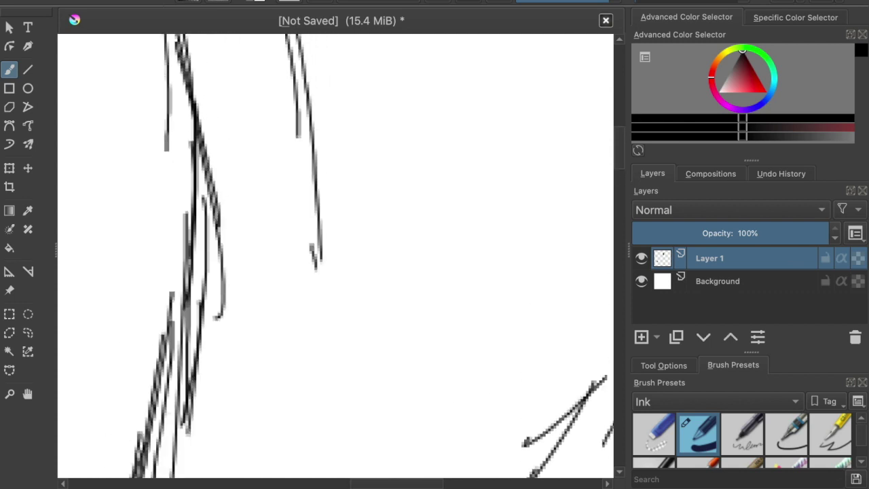
{"action": "scroll", "coordinate": [335, 255], "scroll_direction": "up", "scroll_amount": 6}
{"action": "scroll", "coordinate": [335, 256], "scroll_direction": "right", "scroll_amount": 2}
{"action": "scroll", "coordinate": [335, 256], "scroll_direction": "down", "scroll_amount": 2}
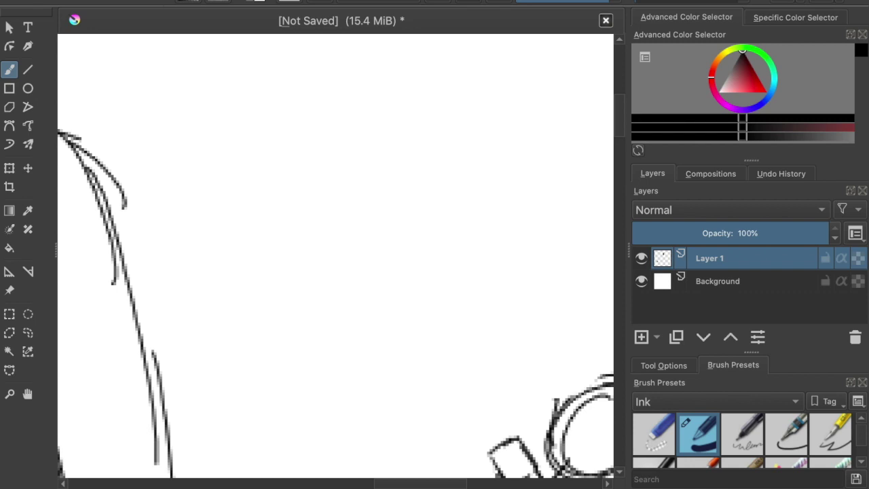
{"action": "scroll", "coordinate": [335, 256], "scroll_direction": "down", "scroll_amount": 3}
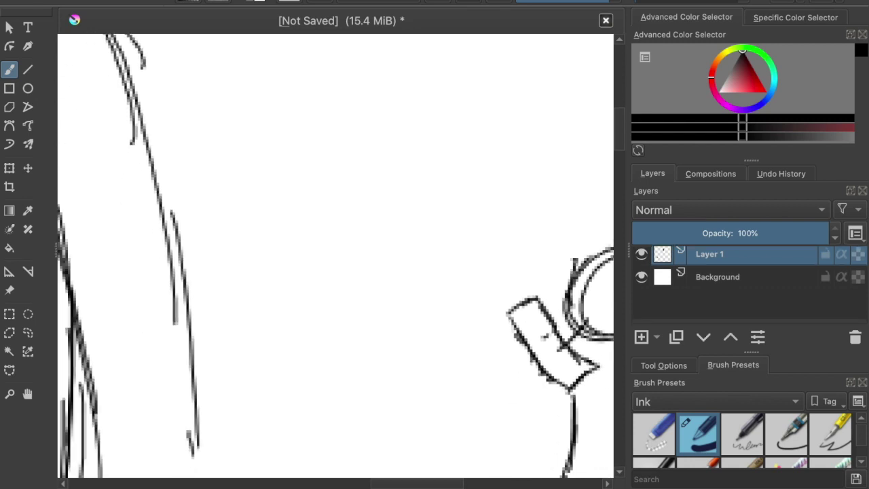
{"action": "mouse_move", "coordinate": [483, 95]}
{"action": "left_mouse_down"}
{"action": "mouse_move", "coordinate": [464, 193]}
{"action": "mouse_move", "coordinate": [434, 257]}
{"action": "mouse_move", "coordinate": [395, 303]}
{"action": "left_mouse_up"}
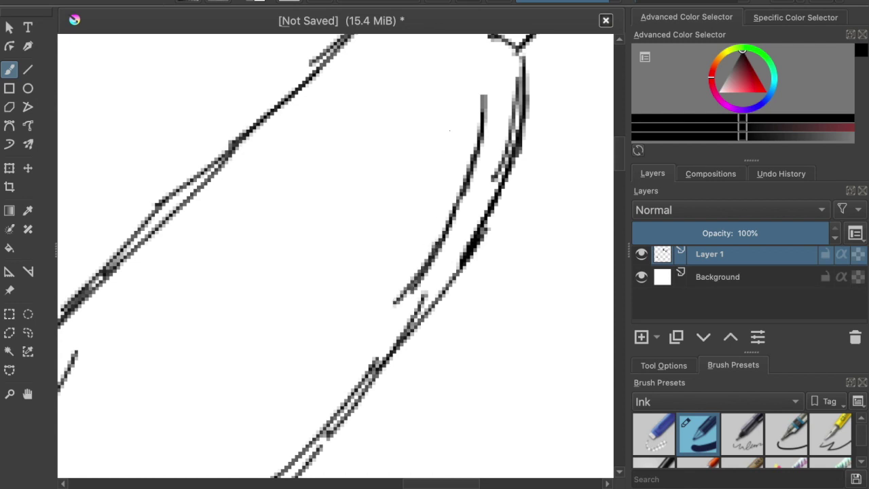
{"action": "mouse_move", "coordinate": [454, 123]}
{"action": "left_mouse_down"}
{"action": "mouse_move", "coordinate": [435, 183]}
{"action": "mouse_move", "coordinate": [400, 232]}
{"action": "left_mouse_up"}
{"action": "scroll", "coordinate": [335, 256], "scroll_direction": "down", "scroll_amount": 5}
{"action": "left_click_drag", "start_coordinate": [260, 236], "coordinate": [536, 107]}
{"action": "left_click_drag", "start_coordinate": [312, 222], "coordinate": [259, 208]}
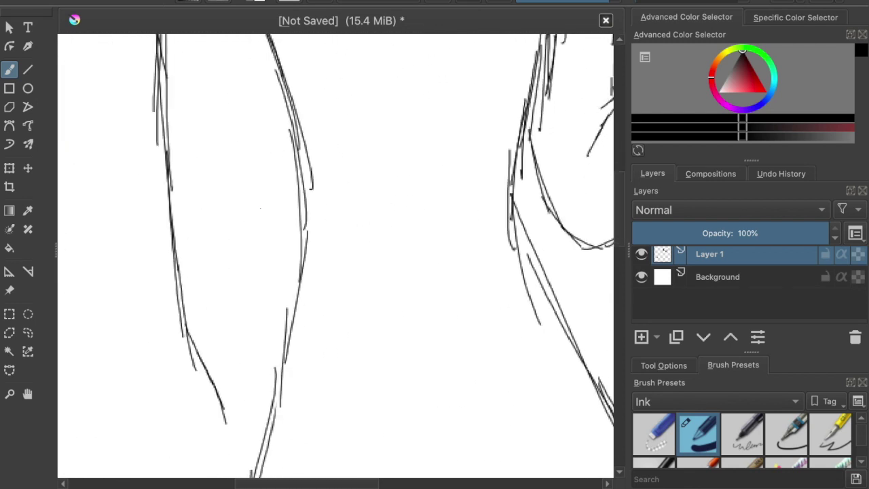
Sketch the vest's front opening from the bow down to a pointed hem that slants up to both sides of the waist.
{"action": "scroll", "coordinate": [265, 219], "scroll_direction": "down", "scroll_amount": 5}
{"action": "scroll", "coordinate": [271, 190], "scroll_direction": "up", "scroll_amount": 5}
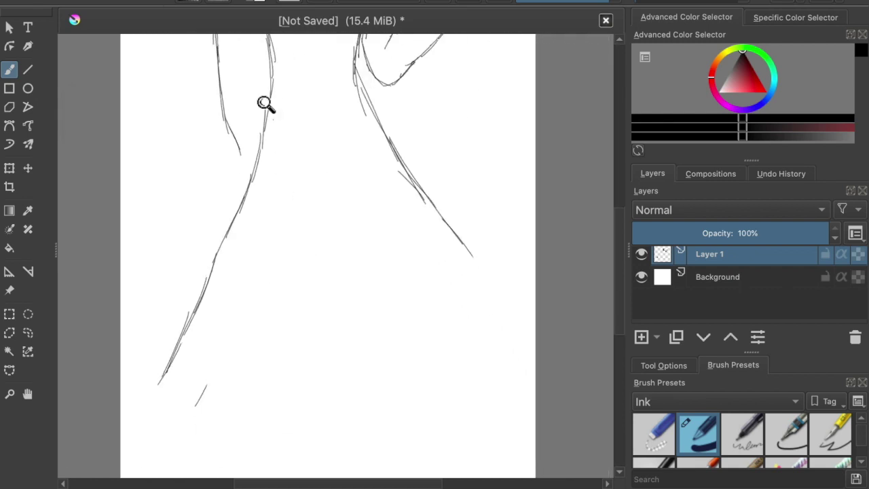
{"action": "scroll", "coordinate": [274, 108], "scroll_direction": "up", "scroll_amount": 3}
{"action": "left_click_drag", "start_coordinate": [310, 111], "coordinate": [287, 342]}
{"action": "scroll", "coordinate": [271, 240], "scroll_direction": "up", "scroll_amount": 2}
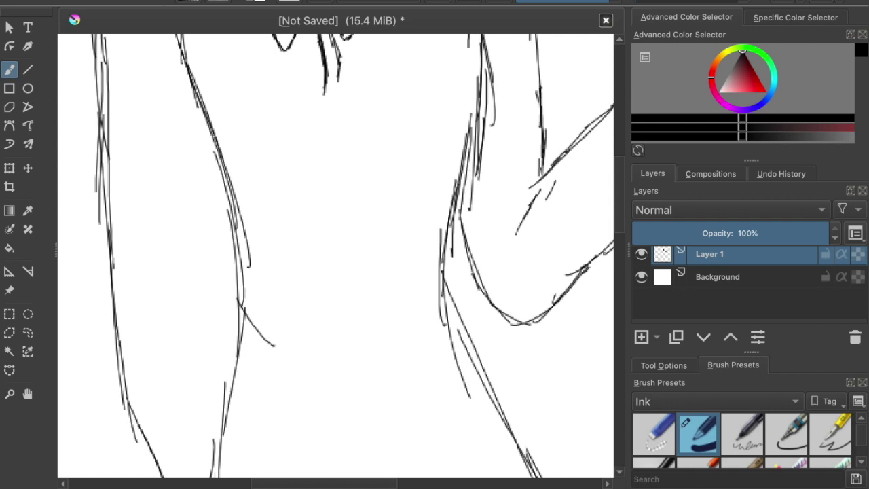
{"action": "scroll", "coordinate": [265, 323], "scroll_direction": "down", "scroll_amount": 3}
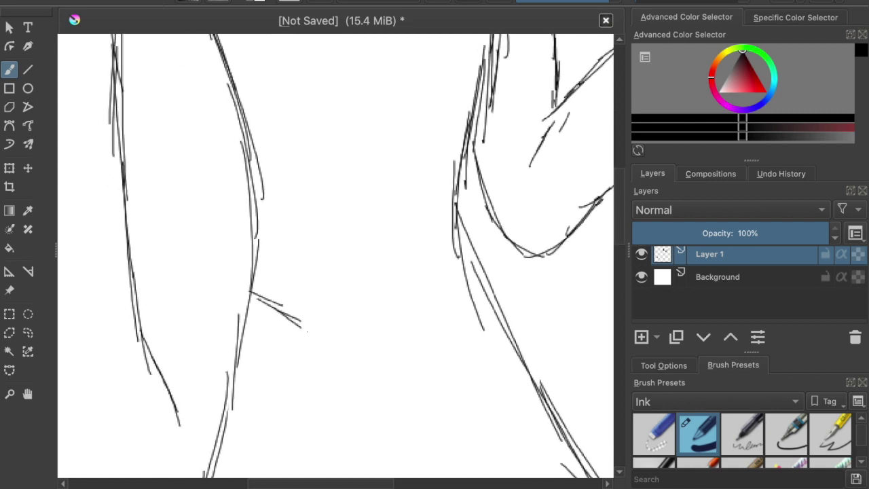
{"action": "scroll", "coordinate": [306, 331], "scroll_direction": "up", "scroll_amount": 4}
{"action": "left_click_drag", "start_coordinate": [340, 108], "coordinate": [361, 438]}
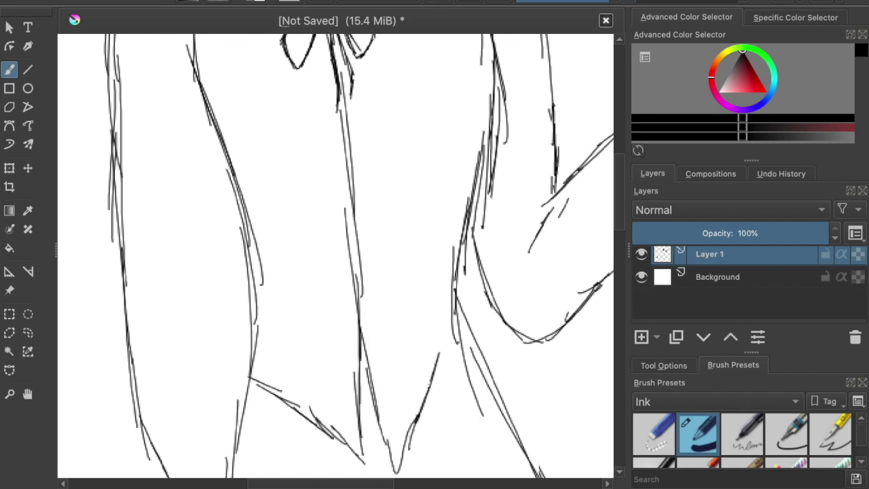
Draw the vest's armhole seam from the left-hand shoulder line down to the side of the torso.
{"action": "scroll", "coordinate": [420, 305], "scroll_direction": "down", "scroll_amount": 5}
{"action": "scroll", "coordinate": [400, 295], "scroll_direction": "left", "scroll_amount": 2}
{"action": "scroll", "coordinate": [401, 295], "scroll_direction": "up", "scroll_amount": 3}
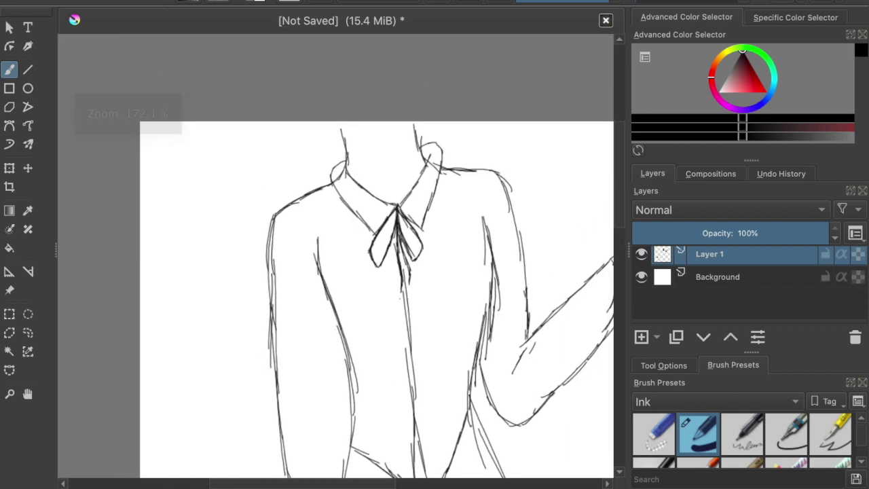
{"action": "scroll", "coordinate": [398, 292], "scroll_direction": "up", "scroll_amount": 5}
{"action": "scroll", "coordinate": [335, 255], "scroll_direction": "down", "scroll_amount": 1}
{"action": "scroll", "coordinate": [233, 113], "scroll_direction": "up", "scroll_amount": 5}
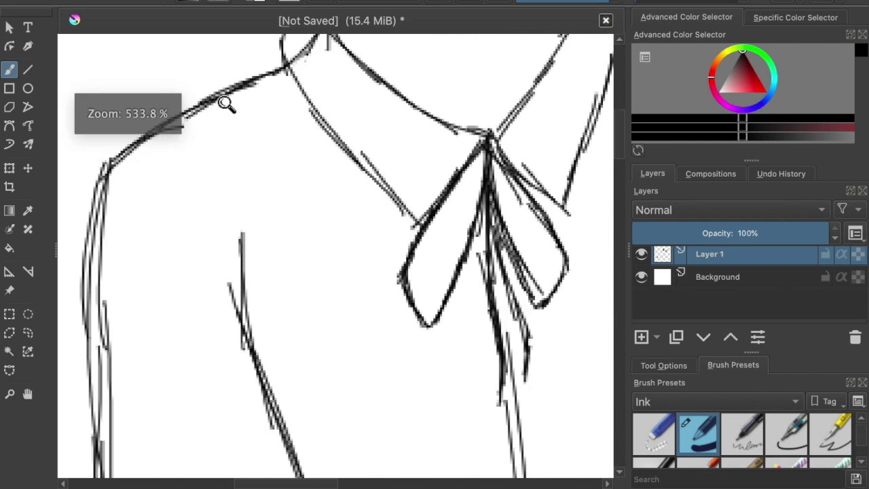
{"action": "left_click_drag", "start_coordinate": [224, 98], "coordinate": [239, 338]}
Draw curved neckline edges from both shoulders around the collar to the bow, and add the right-hand armhole seam.
{"action": "left_click_drag", "start_coordinate": [260, 61], "coordinate": [291, 205]}
{"action": "mouse_move", "coordinate": [277, 122]}
{"action": "left_mouse_down"}
{"action": "mouse_move", "coordinate": [361, 296]}
{"action": "mouse_move", "coordinate": [427, 324]}
{"action": "mouse_move", "coordinate": [442, 319]}
{"action": "left_mouse_up"}
{"action": "scroll", "coordinate": [574, 278], "scroll_direction": "down", "scroll_amount": 1}
{"action": "left_click_drag", "start_coordinate": [574, 276], "coordinate": [577, 312]}
{"action": "mouse_move", "coordinate": [603, 211]}
{"action": "left_mouse_down"}
{"action": "mouse_move", "coordinate": [501, 144]}
{"action": "mouse_move", "coordinate": [438, 126]}
{"action": "mouse_move", "coordinate": [391, 167]}
{"action": "left_mouse_up"}
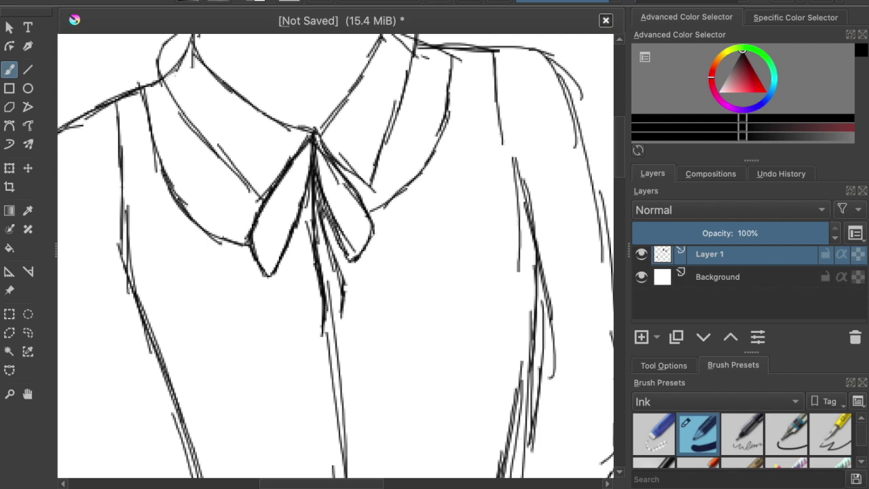
{"action": "left_click_drag", "start_coordinate": [499, 213], "coordinate": [414, 241]}
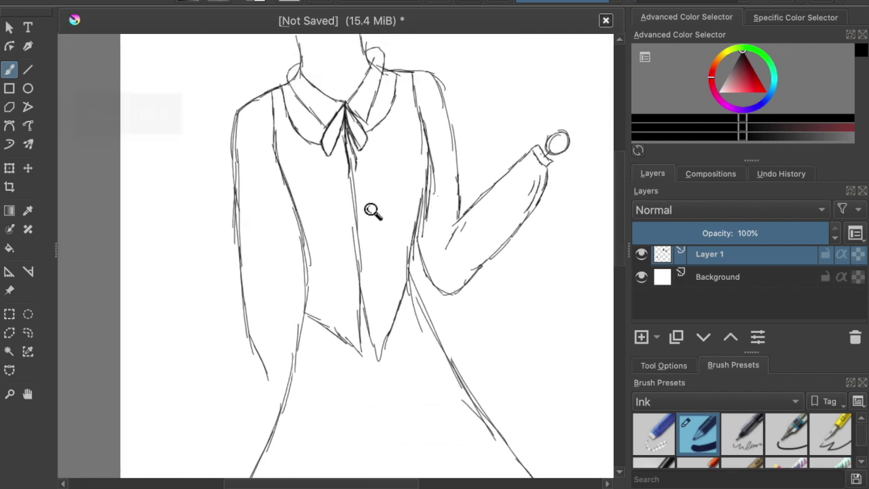
Try placing a solid black round button beside the vest's front opening, just below the bow.
{"action": "left_click_drag", "start_coordinate": [374, 209], "coordinate": [369, 140]}
{"action": "left_click_drag", "start_coordinate": [350, 194], "coordinate": [421, 183]}
{"action": "left_click_drag", "start_coordinate": [384, 152], "coordinate": [387, 97]}
{"action": "left_click", "coordinate": [386, 181]}
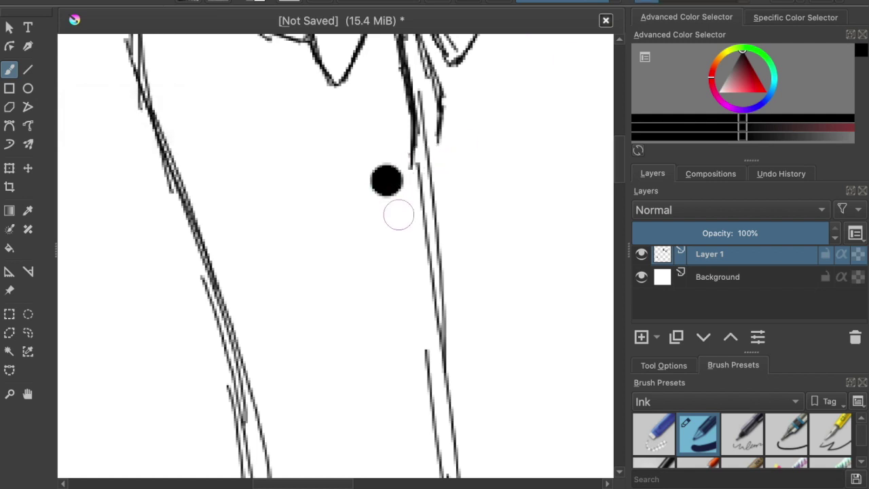
{"action": "scroll", "coordinate": [388, 163], "scroll_direction": "down", "scroll_amount": 3}
{"action": "scroll", "coordinate": [390, 153], "scroll_direction": "down", "scroll_amount": 5}
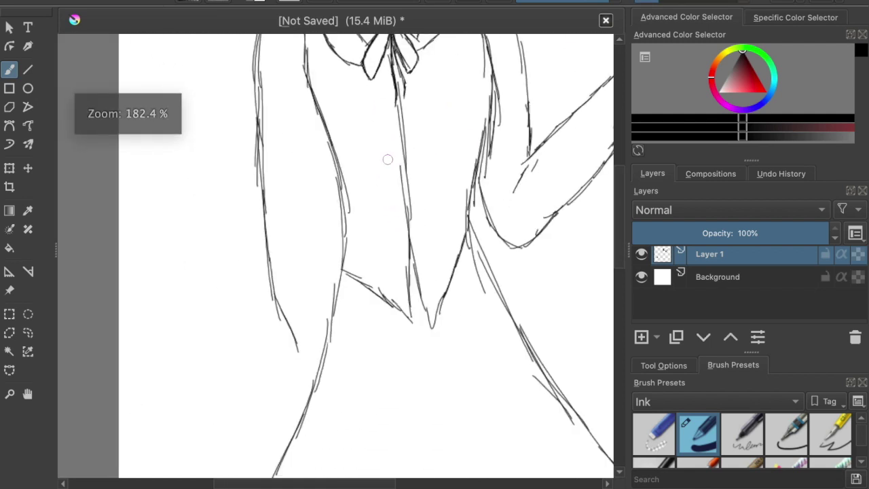
{"action": "left_click_drag", "start_coordinate": [377, 177], "coordinate": [372, 181]}
{"action": "left_click_drag", "start_coordinate": [352, 434], "coordinate": [298, 236]}
{"action": "scroll", "coordinate": [298, 235], "scroll_direction": "up", "scroll_amount": 3}
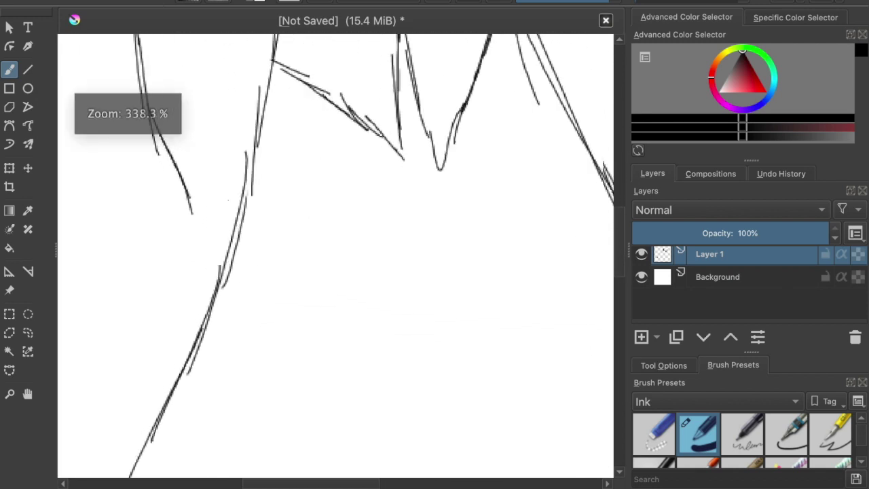
Reinforce the skirt's left-hand edge just below the waist with overlapping slanted strokes, undoing the stray ones.
{"action": "scroll", "coordinate": [170, 334], "scroll_direction": "up", "scroll_amount": 3}
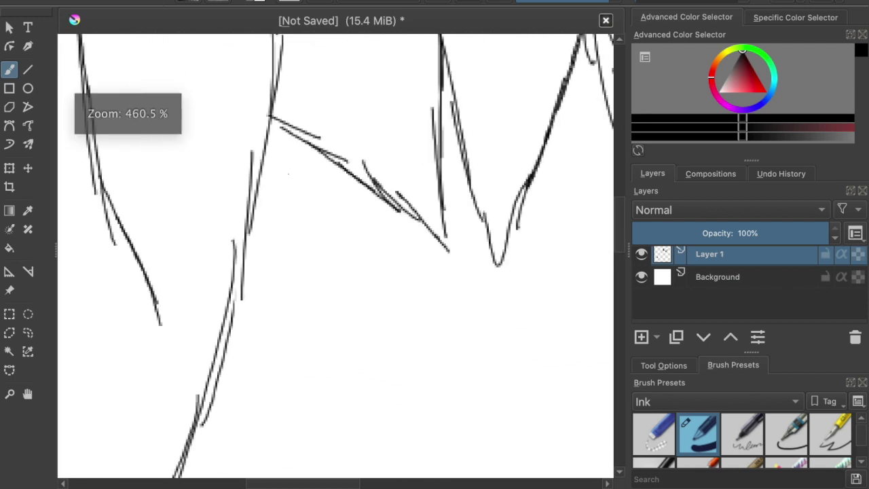
{"action": "scroll", "coordinate": [170, 334], "scroll_direction": "down", "scroll_amount": 4}
{"action": "mouse_move", "coordinate": [163, 383]}
{"action": "left_mouse_down"}
{"action": "mouse_move", "coordinate": [186, 309]}
{"action": "mouse_move", "coordinate": [222, 326]}
{"action": "mouse_move", "coordinate": [253, 239]}
{"action": "left_mouse_up"}
{"action": "key", "text": "ctrl+z"}
{"action": "key", "text": "ctrl+z"}
{"action": "key", "text": "ctrl+z"}
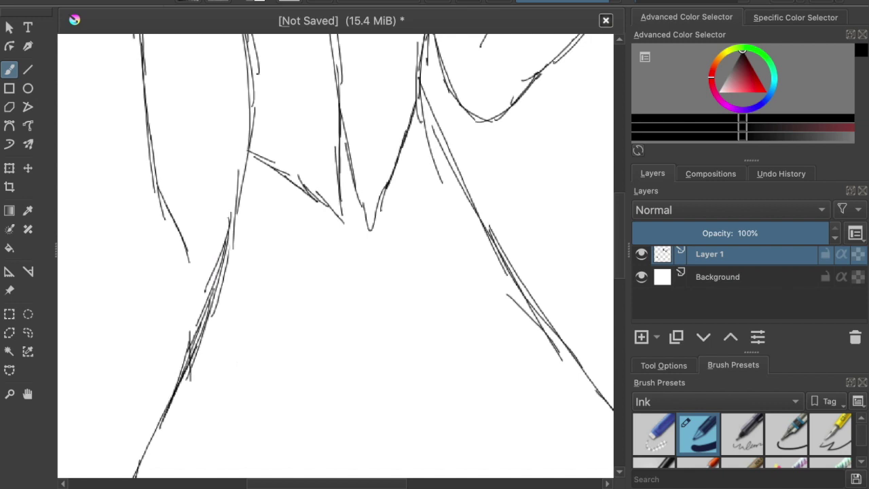
Try sketching separate draped panels with slanted and rounded lower edges across the front of the skirt.
{"action": "scroll", "coordinate": [237, 392], "scroll_direction": "down", "scroll_amount": 4}
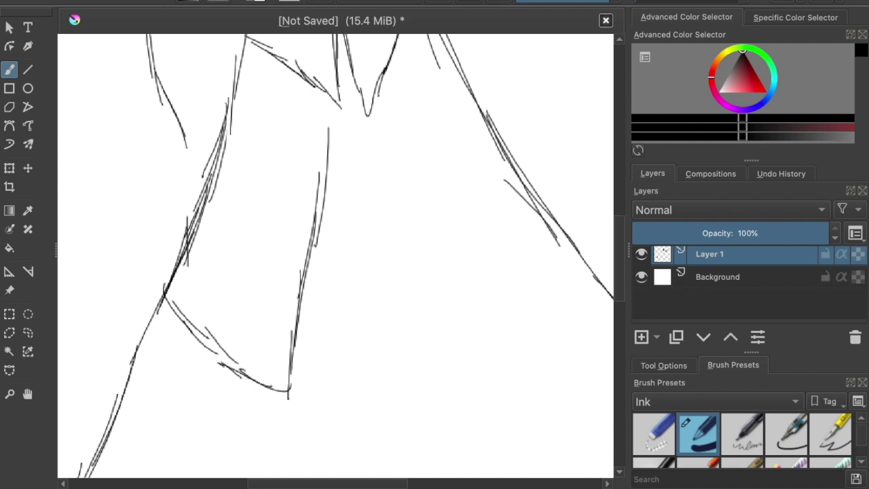
{"action": "left_click_drag", "start_coordinate": [309, 224], "coordinate": [294, 360]}
{"action": "left_click_drag", "start_coordinate": [307, 257], "coordinate": [307, 383]}
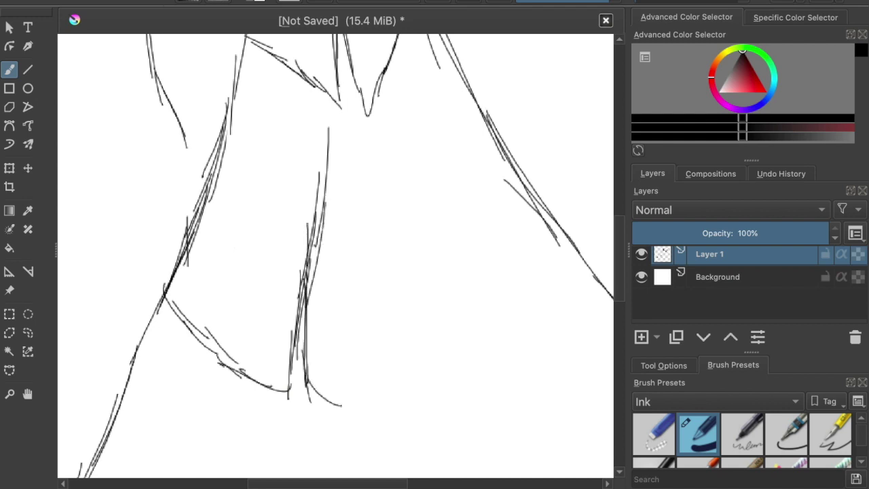
{"action": "left_click_drag", "start_coordinate": [398, 133], "coordinate": [448, 293]}
{"action": "left_click_drag", "start_coordinate": [425, 216], "coordinate": [468, 353]}
{"action": "left_click_drag", "start_coordinate": [461, 300], "coordinate": [483, 348]}
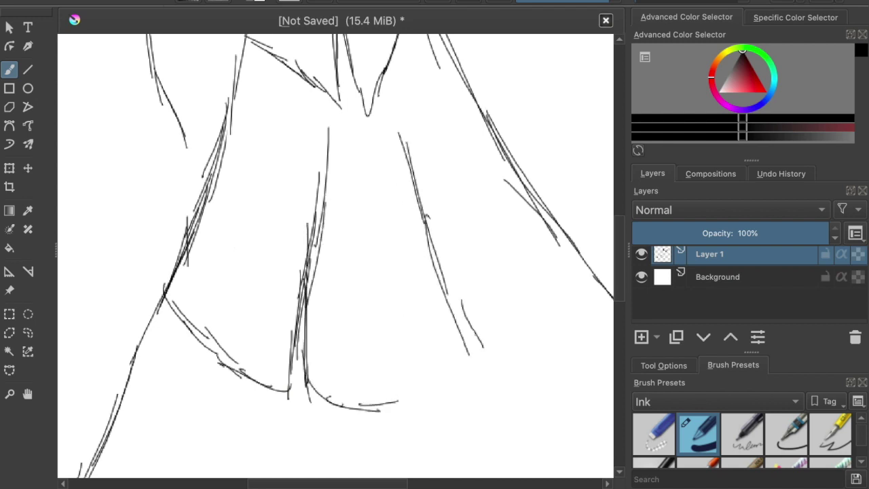
{"action": "scroll", "coordinate": [430, 256], "scroll_direction": "down", "scroll_amount": 4}
{"action": "left_click_drag", "start_coordinate": [430, 257], "coordinate": [359, 176]}
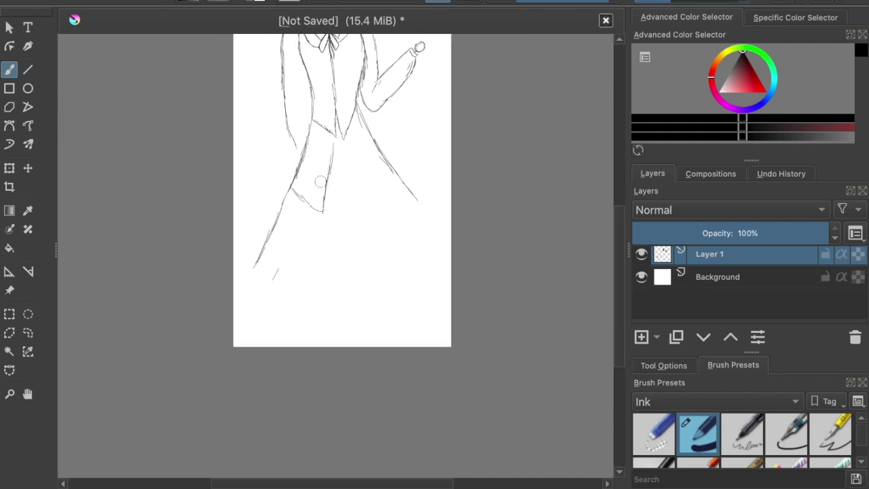
{"action": "scroll", "coordinate": [308, 182], "scroll_direction": "up", "scroll_amount": 6}
{"action": "key", "text": "ctrl+z"}
Draw a wavy hem from the lower end of the skirt's left-hand edge across toward the middle.
{"action": "scroll", "coordinate": [517, 40], "scroll_direction": "down", "scroll_amount": 3}
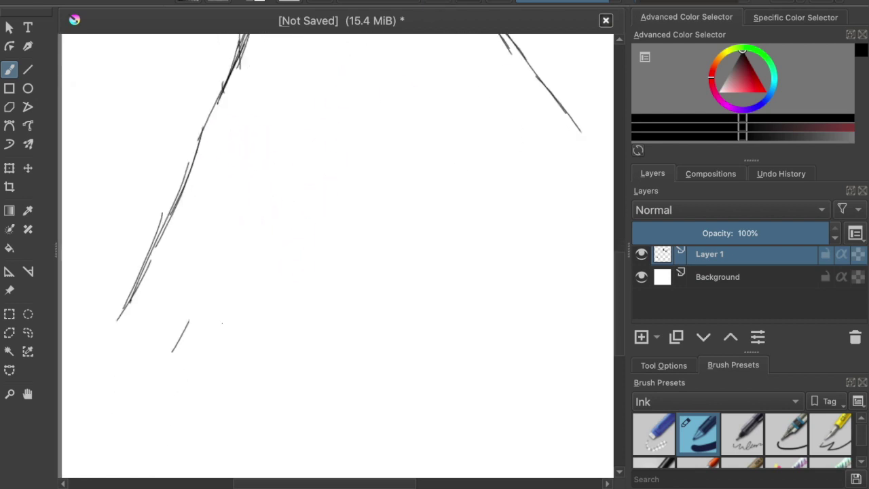
{"action": "left_click_drag", "start_coordinate": [118, 326], "coordinate": [138, 338]}
{"action": "scroll", "coordinate": [133, 334], "scroll_direction": "up", "scroll_amount": 5}
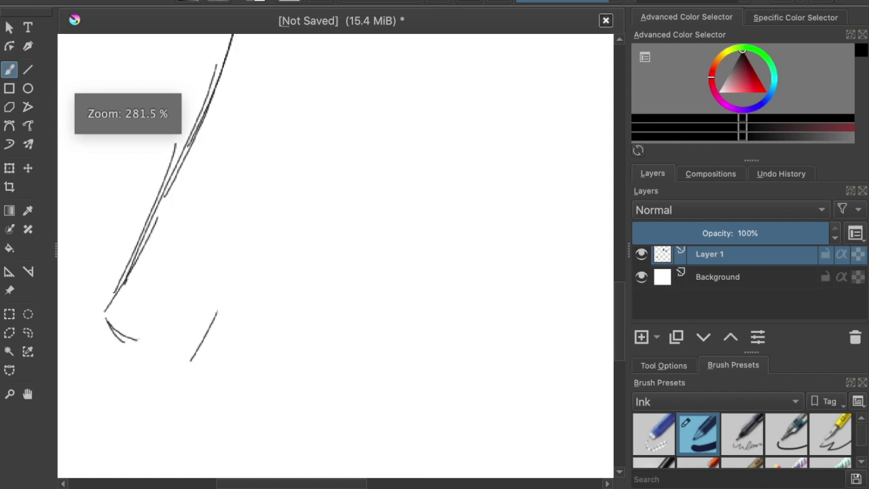
{"action": "left_click_drag", "start_coordinate": [95, 306], "coordinate": [122, 332]}
{"action": "left_click_drag", "start_coordinate": [106, 320], "coordinate": [142, 334]}
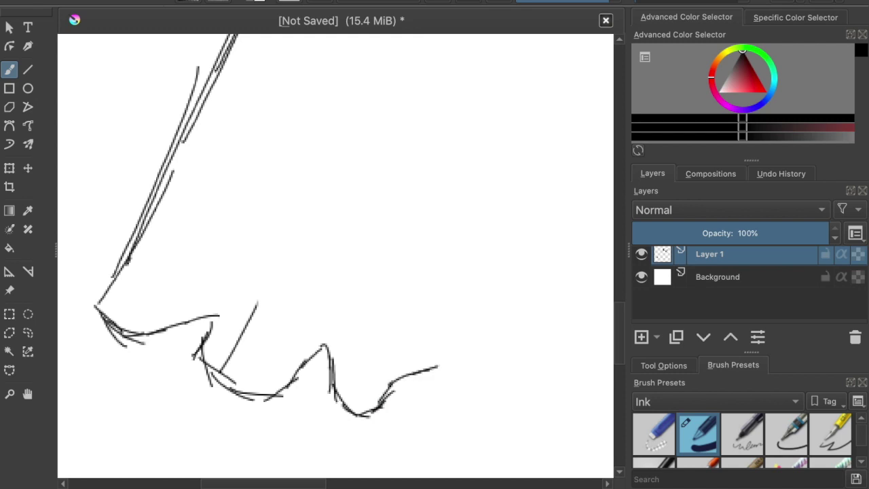
{"action": "left_click_drag", "start_coordinate": [500, 399], "coordinate": [510, 394]}
{"action": "left_click_drag", "start_coordinate": [538, 353], "coordinate": [415, 346]}
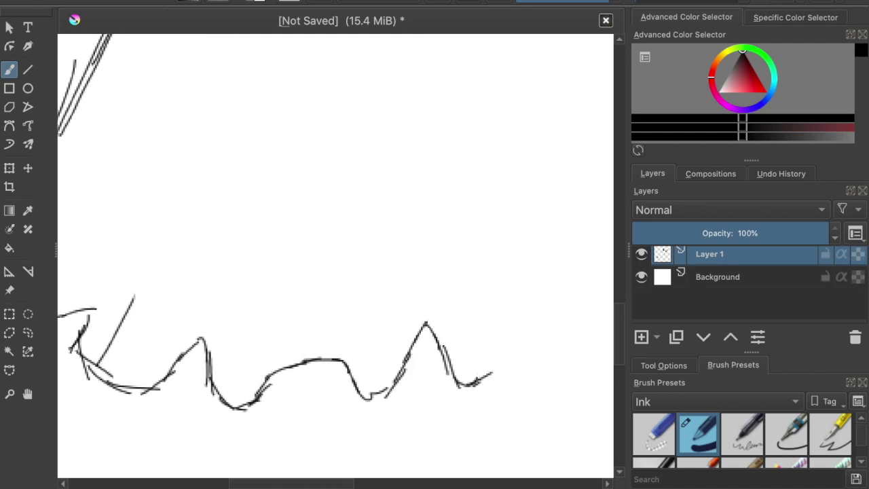
{"action": "left_click_drag", "start_coordinate": [502, 354], "coordinate": [532, 322]}
{"action": "left_click_drag", "start_coordinate": [520, 341], "coordinate": [437, 344]}
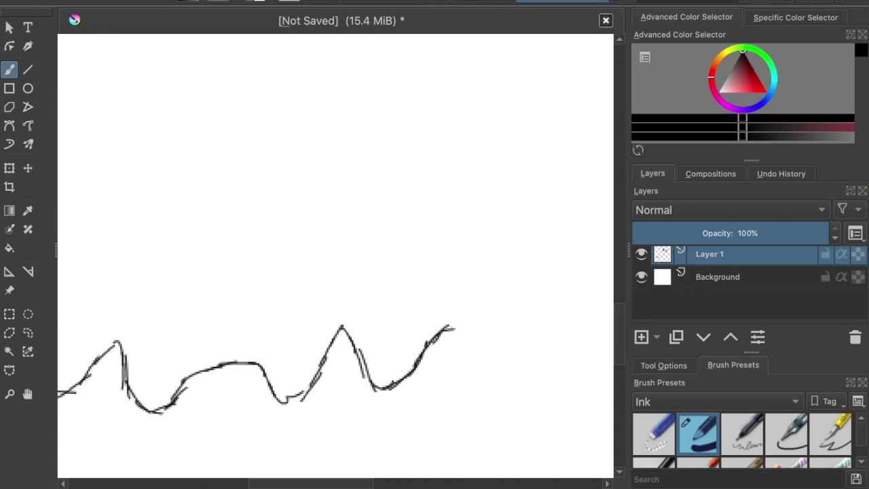
Extend the skirt's right-hand edge to a pointed corner and start a curved hem fold inward from it.
{"action": "left_click_drag", "start_coordinate": [597, 109], "coordinate": [517, 367]}
{"action": "left_click_drag", "start_coordinate": [491, 102], "coordinate": [492, 71]}
{"action": "mouse_move", "coordinate": [535, 88]}
{"action": "left_mouse_down"}
{"action": "mouse_move", "coordinate": [535, 51]}
{"action": "mouse_move", "coordinate": [545, 122]}
{"action": "left_mouse_up"}
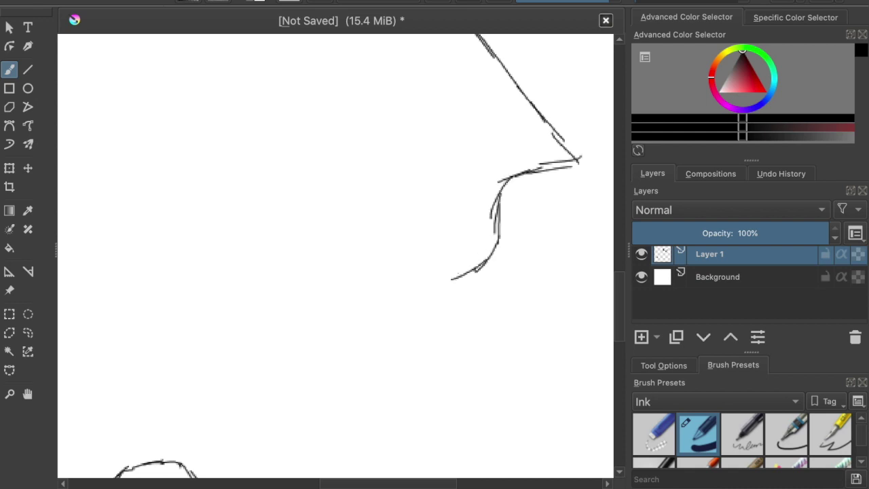
{"action": "left_click_drag", "start_coordinate": [415, 332], "coordinate": [418, 368]}
{"action": "left_click_drag", "start_coordinate": [401, 387], "coordinate": [424, 92]}
Continue the wavy hem upward from the middle of the skirt until it meets the right-hand corner's curve.
{"action": "left_click_drag", "start_coordinate": [264, 216], "coordinate": [285, 182]}
{"action": "mouse_move", "coordinate": [240, 198]}
{"action": "left_mouse_down"}
{"action": "mouse_move", "coordinate": [237, 330]}
{"action": "mouse_move", "coordinate": [285, 271]}
{"action": "left_mouse_up"}
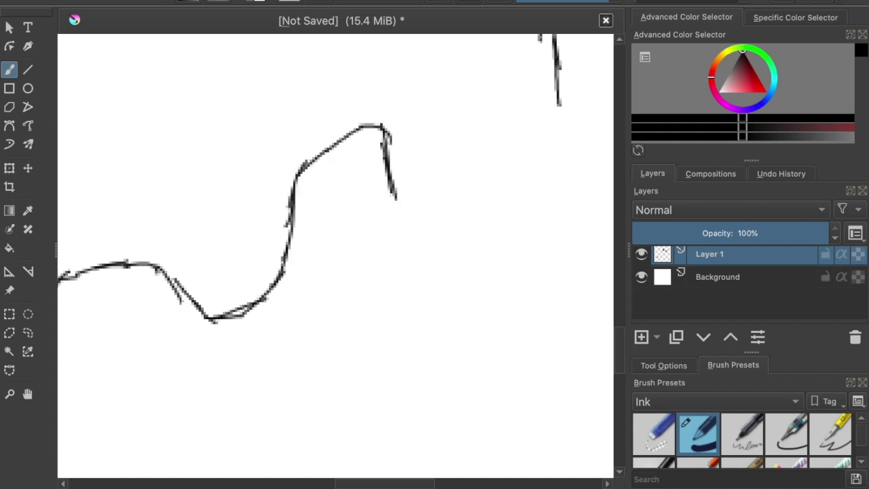
{"action": "mouse_move", "coordinate": [453, 191]}
{"action": "left_mouse_down"}
{"action": "mouse_move", "coordinate": [466, 137]}
{"action": "mouse_move", "coordinate": [461, 111]}
{"action": "left_mouse_up"}
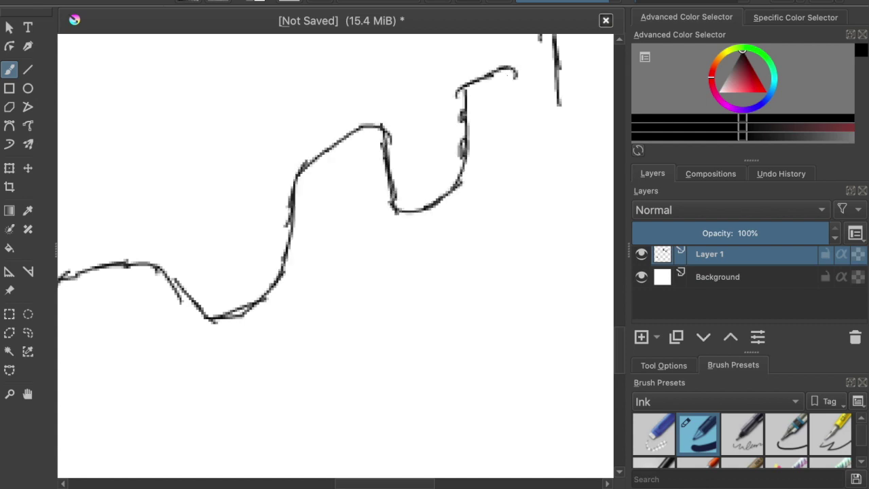
{"action": "left_click_drag", "start_coordinate": [542, 106], "coordinate": [562, 99]}
{"action": "left_click_drag", "start_coordinate": [535, 102], "coordinate": [533, 262]}
{"action": "mouse_move", "coordinate": [298, 75]}
{"action": "left_mouse_down"}
{"action": "mouse_move", "coordinate": [577, 400]}
{"action": "mouse_move", "coordinate": [476, 302]}
{"action": "left_mouse_up"}
{"action": "left_click_drag", "start_coordinate": [480, 80], "coordinate": [479, 239]}
Draw the first slanted fold lines rising from the hem near the skirt's left-hand corner.
{"action": "left_click_drag", "start_coordinate": [547, 245], "coordinate": [436, 151]}
{"action": "left_click_drag", "start_coordinate": [312, 328], "coordinate": [346, 217]}
{"action": "left_click_drag", "start_coordinate": [245, 391], "coordinate": [287, 303]}
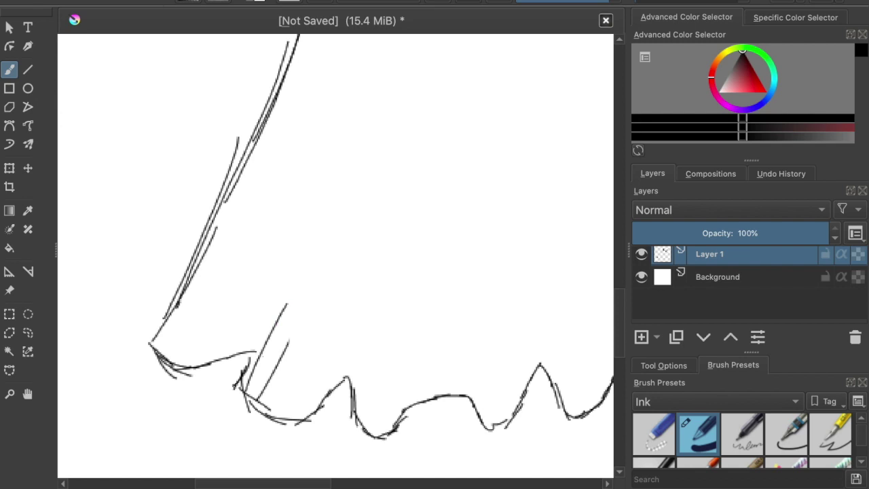
{"action": "left_click_drag", "start_coordinate": [268, 355], "coordinate": [320, 264]}
{"action": "left_click_drag", "start_coordinate": [286, 316], "coordinate": [357, 220]}
{"action": "left_click_drag", "start_coordinate": [202, 360], "coordinate": [329, 231]}
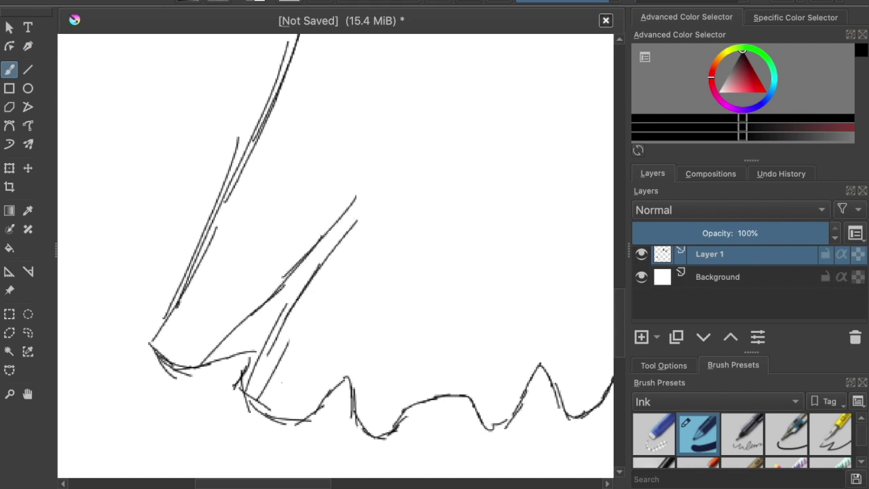
Add more slanted fold lines from the left-hand hem waves, including long ones running up from the corner.
{"action": "left_click_drag", "start_coordinate": [289, 387], "coordinate": [345, 298]}
{"action": "left_click_drag", "start_coordinate": [299, 419], "coordinate": [363, 320]}
{"action": "left_click_drag", "start_coordinate": [331, 381], "coordinate": [385, 276]}
{"action": "left_click_drag", "start_coordinate": [358, 326], "coordinate": [429, 219]}
{"action": "left_click_drag", "start_coordinate": [387, 354], "coordinate": [447, 208]}
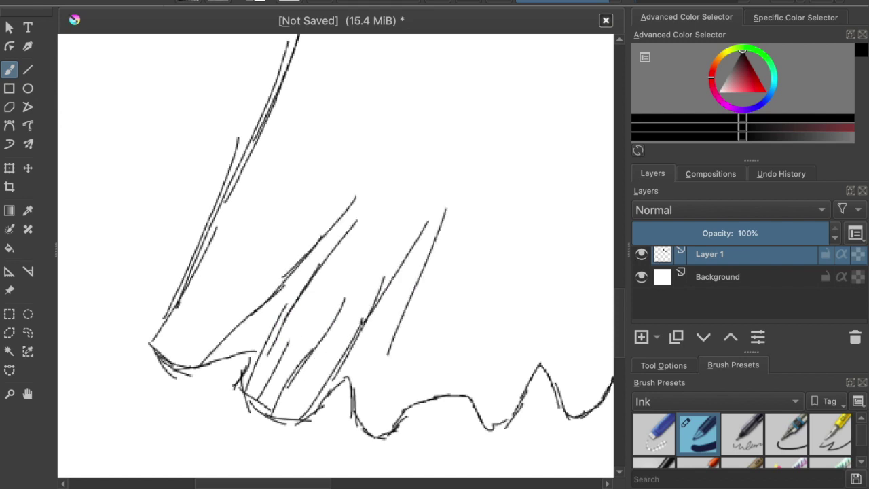
{"action": "left_click_drag", "start_coordinate": [159, 351], "coordinate": [295, 203]}
{"action": "mouse_move", "coordinate": [279, 223]}
{"action": "left_mouse_down"}
{"action": "mouse_move", "coordinate": [345, 144]}
{"action": "mouse_move", "coordinate": [343, 95]}
{"action": "mouse_move", "coordinate": [333, 86]}
{"action": "left_mouse_up"}
Draw steeper, nearly vertical fold lines above the hem waves left of the skirt's centre.
{"action": "mouse_move", "coordinate": [391, 328]}
{"action": "left_mouse_down"}
{"action": "mouse_move", "coordinate": [449, 201]}
{"action": "mouse_move", "coordinate": [449, 352]}
{"action": "left_mouse_up"}
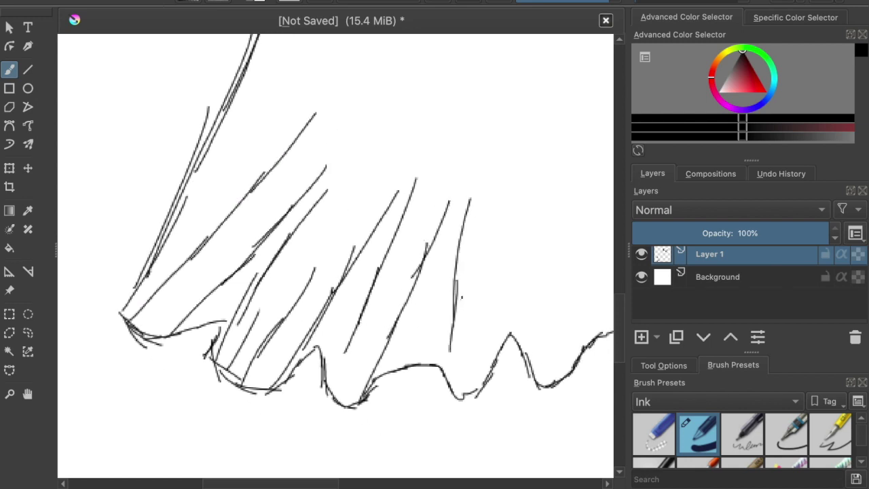
{"action": "left_click_drag", "start_coordinate": [511, 217], "coordinate": [496, 341]}
{"action": "left_click_drag", "start_coordinate": [506, 285], "coordinate": [492, 367]}
{"action": "left_click_drag", "start_coordinate": [541, 199], "coordinate": [541, 340]}
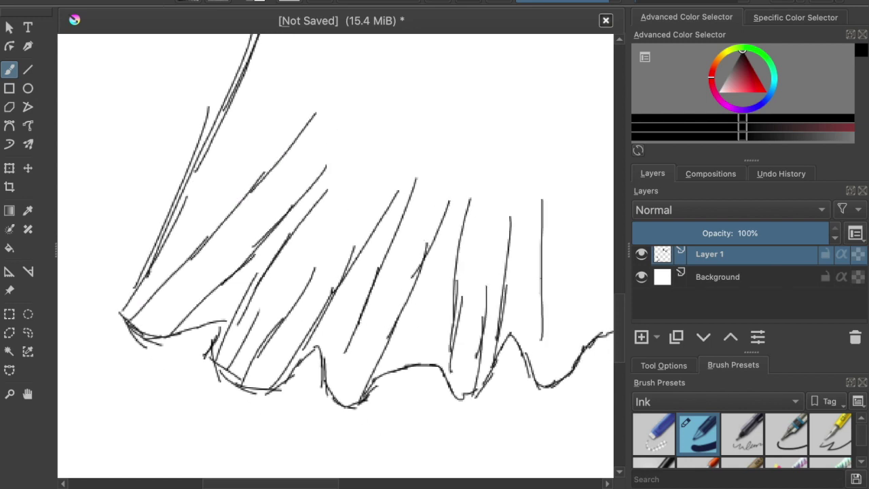
{"action": "left_click_drag", "start_coordinate": [541, 284], "coordinate": [546, 374]}
Continue the near-vertical fold lines across the hem waves in the middle and right of centre.
{"action": "left_click_drag", "start_coordinate": [606, 340], "coordinate": [515, 339]}
{"action": "left_click_drag", "start_coordinate": [475, 272], "coordinate": [428, 275]}
{"action": "left_click_drag", "start_coordinate": [465, 213], "coordinate": [454, 343]}
{"action": "left_click_drag", "start_coordinate": [518, 203], "coordinate": [537, 333]}
{"action": "left_click_drag", "start_coordinate": [523, 278], "coordinate": [542, 367]}
{"action": "left_click_drag", "start_coordinate": [563, 324], "coordinate": [567, 375]}
{"action": "left_click_drag", "start_coordinate": [563, 238], "coordinate": [519, 267]}
{"action": "left_click_drag", "start_coordinate": [536, 236], "coordinate": [547, 347]}
Draw fold lines leaning toward the right-hand corner above the remaining hem waves, up to the skirt's edge.
{"action": "left_click_drag", "start_coordinate": [601, 218], "coordinate": [465, 252]}
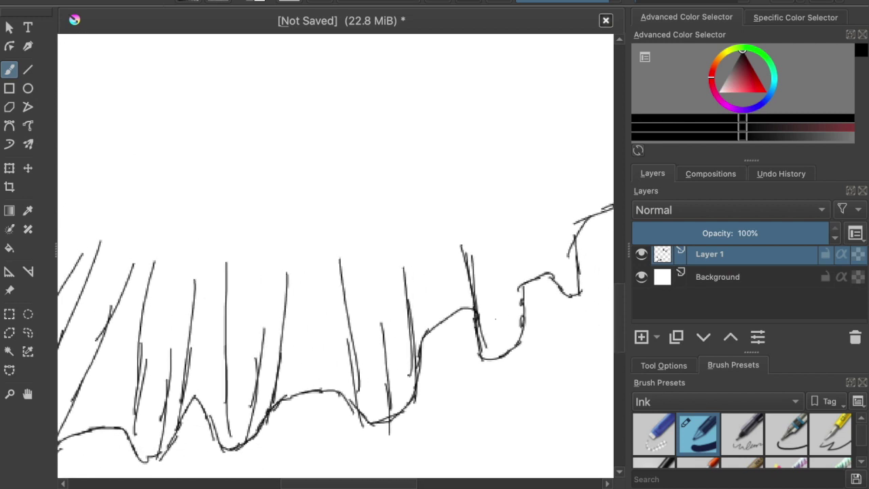
{"action": "left_click_drag", "start_coordinate": [511, 241], "coordinate": [520, 329]}
{"action": "left_click_drag", "start_coordinate": [532, 182], "coordinate": [574, 300]}
{"action": "left_click_drag", "start_coordinate": [555, 256], "coordinate": [577, 293]}
{"action": "mouse_move", "coordinate": [572, 280]}
{"action": "left_mouse_down"}
{"action": "mouse_move", "coordinate": [567, 319]}
{"action": "mouse_move", "coordinate": [542, 340]}
{"action": "mouse_move", "coordinate": [533, 218]}
{"action": "left_mouse_up"}
{"action": "left_click_drag", "start_coordinate": [447, 171], "coordinate": [488, 276]}
{"action": "left_click_drag", "start_coordinate": [426, 117], "coordinate": [491, 261]}
{"action": "left_click_drag", "start_coordinate": [410, 79], "coordinate": [478, 261]}
{"action": "left_click_drag", "start_coordinate": [472, 70], "coordinate": [528, 185]}
{"action": "left_click_drag", "start_coordinate": [437, 302], "coordinate": [378, 204]}
{"action": "left_click_drag", "start_coordinate": [406, 263], "coordinate": [344, 155]}
Draw a small flower with looped petals on the cuff of the raised arm.
{"action": "scroll", "coordinate": [349, 217], "scroll_direction": "up", "scroll_amount": 6}
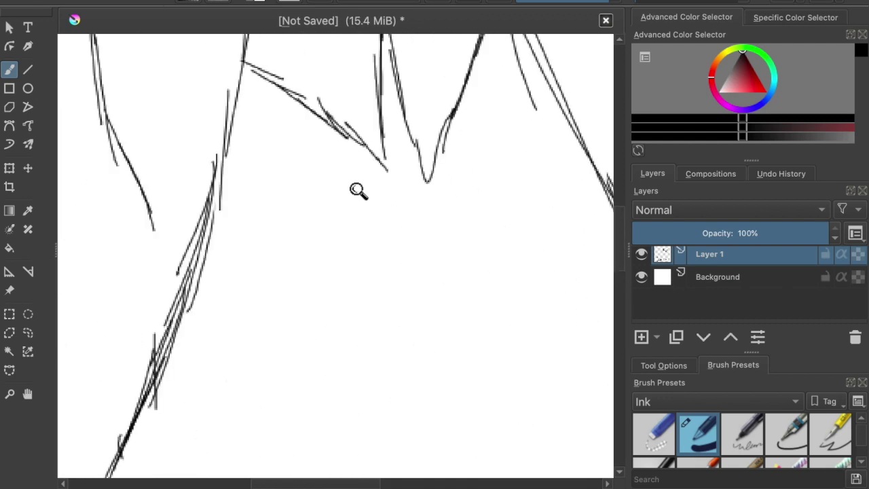
{"action": "scroll", "coordinate": [349, 216], "scroll_direction": "down", "scroll_amount": 5}
{"action": "scroll", "coordinate": [349, 217], "scroll_direction": "up", "scroll_amount": 3}
{"action": "scroll", "coordinate": [349, 216], "scroll_direction": "down", "scroll_amount": 4}
{"action": "scroll", "coordinate": [349, 217], "scroll_direction": "up", "scroll_amount": 6}
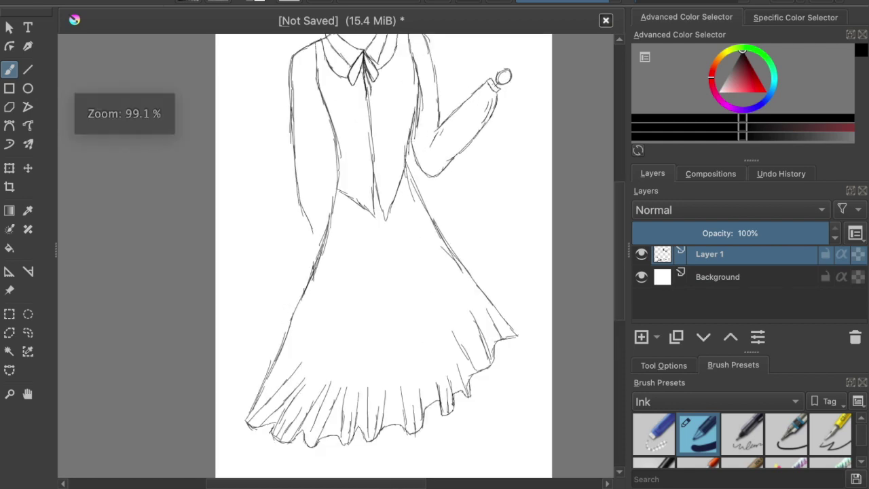
{"action": "scroll", "coordinate": [348, 217], "scroll_direction": "up", "scroll_amount": 6}
{"action": "scroll", "coordinate": [335, 255], "scroll_direction": "up", "scroll_amount": 3}
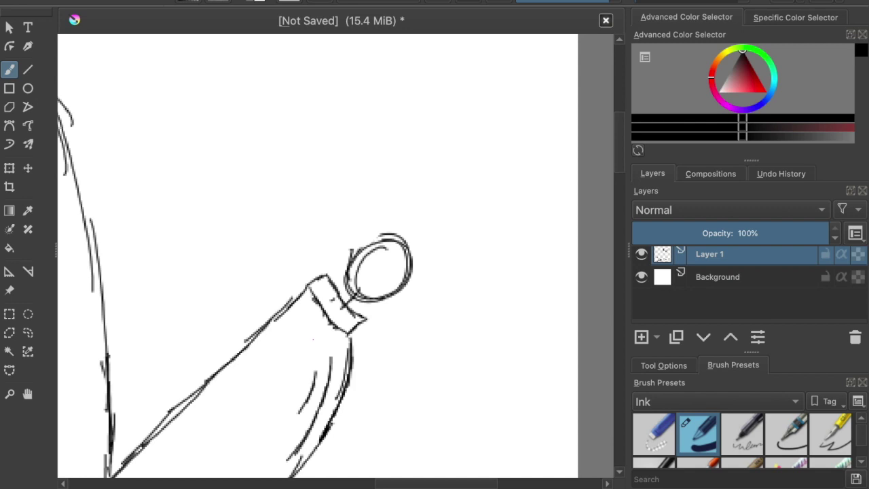
{"action": "scroll", "coordinate": [333, 296], "scroll_direction": "up", "scroll_amount": 5}
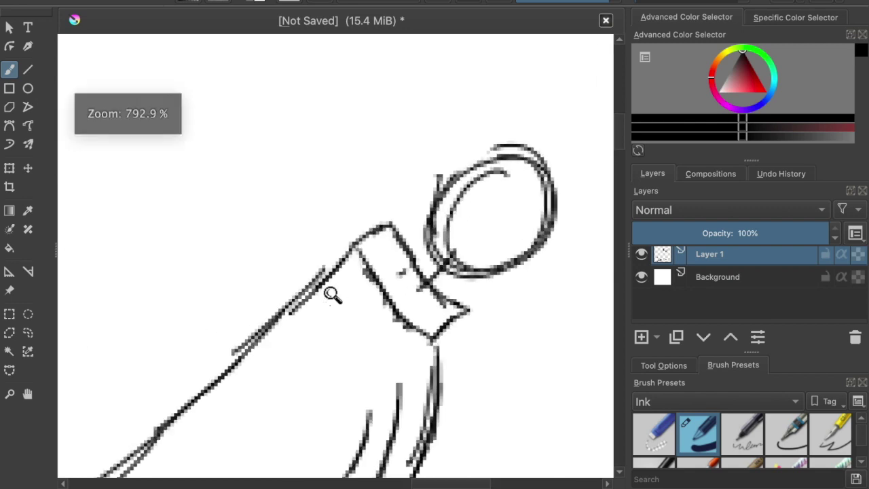
{"action": "mouse_move", "coordinate": [380, 230]}
{"action": "left_mouse_down"}
{"action": "mouse_move", "coordinate": [434, 128]}
{"action": "mouse_move", "coordinate": [478, 159]}
{"action": "mouse_move", "coordinate": [422, 252]}
{"action": "mouse_move", "coordinate": [363, 275]}
{"action": "mouse_move", "coordinate": [268, 285]}
{"action": "mouse_move", "coordinate": [339, 345]}
{"action": "mouse_move", "coordinate": [388, 275]}
{"action": "mouse_move", "coordinate": [333, 373]}
{"action": "mouse_move", "coordinate": [367, 466]}
{"action": "mouse_move", "coordinate": [428, 380]}
{"action": "mouse_move", "coordinate": [397, 274]}
{"action": "mouse_move", "coordinate": [495, 268]}
{"action": "mouse_move", "coordinate": [484, 354]}
{"action": "mouse_move", "coordinate": [401, 285]}
{"action": "left_mouse_up"}
{"action": "scroll", "coordinate": [441, 312], "scroll_direction": "down", "scroll_amount": 10}
{"action": "scroll", "coordinate": [335, 256], "scroll_direction": "left", "scroll_amount": 4}
{"action": "scroll", "coordinate": [335, 256], "scroll_direction": "down", "scroll_amount": 7}
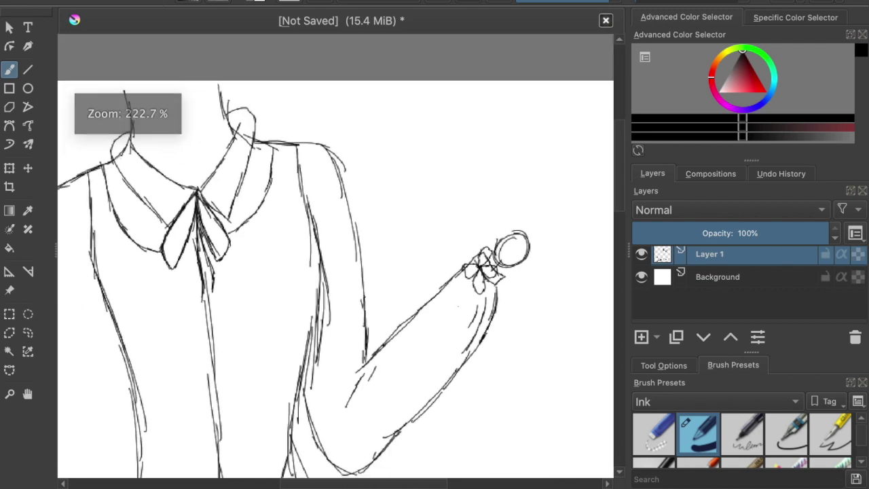
Try drawing a curved slanted line on the vest's chest beside the bow.
{"action": "scroll", "coordinate": [391, 305], "scroll_direction": "down", "scroll_amount": 8}
{"action": "scroll", "coordinate": [386, 305], "scroll_direction": "down", "scroll_amount": 5}
{"action": "scroll", "coordinate": [378, 305], "scroll_direction": "up", "scroll_amount": 5}
{"action": "scroll", "coordinate": [394, 188], "scroll_direction": "up", "scroll_amount": 10}
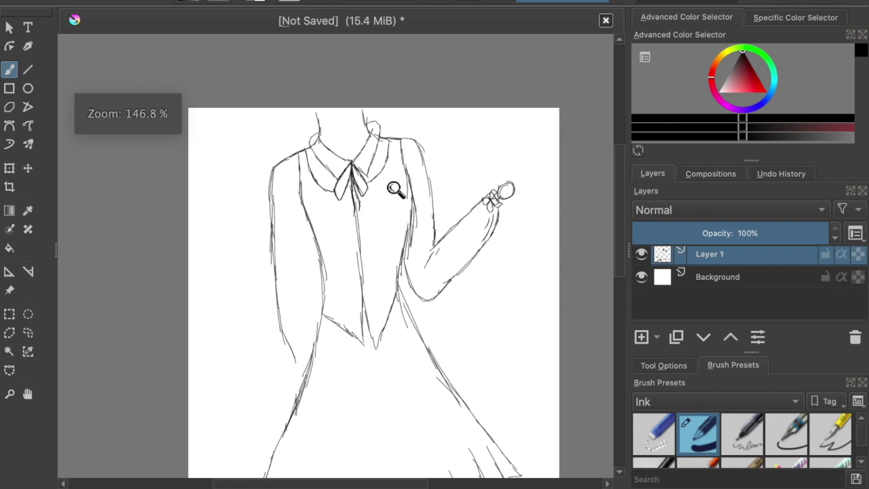
{"action": "left_click_drag", "start_coordinate": [422, 141], "coordinate": [365, 277]}
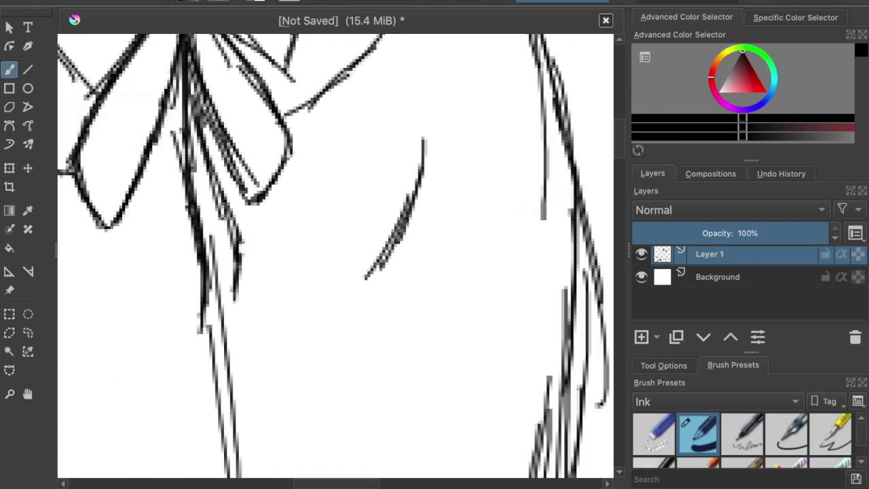
{"action": "key", "text": "ctrl+z"}
{"action": "key", "text": "ctrl+z"}
{"action": "key", "text": "ctrl+z"}
{"action": "scroll", "coordinate": [388, 211], "scroll_direction": "down", "scroll_amount": 8}
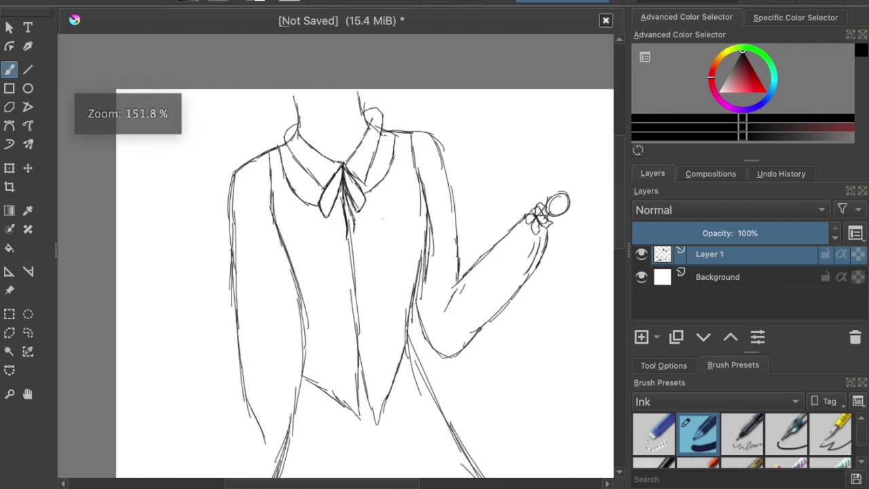
Draw a short line extending the raised forearm past the cuff beside the hand circle, undoing its overlong end.
{"action": "scroll", "coordinate": [387, 211], "scroll_direction": "down", "scroll_amount": 3}
{"action": "scroll", "coordinate": [374, 224], "scroll_direction": "down", "scroll_amount": 5}
{"action": "scroll", "coordinate": [374, 223], "scroll_direction": "down", "scroll_amount": 4}
{"action": "scroll", "coordinate": [371, 227], "scroll_direction": "down", "scroll_amount": 2}
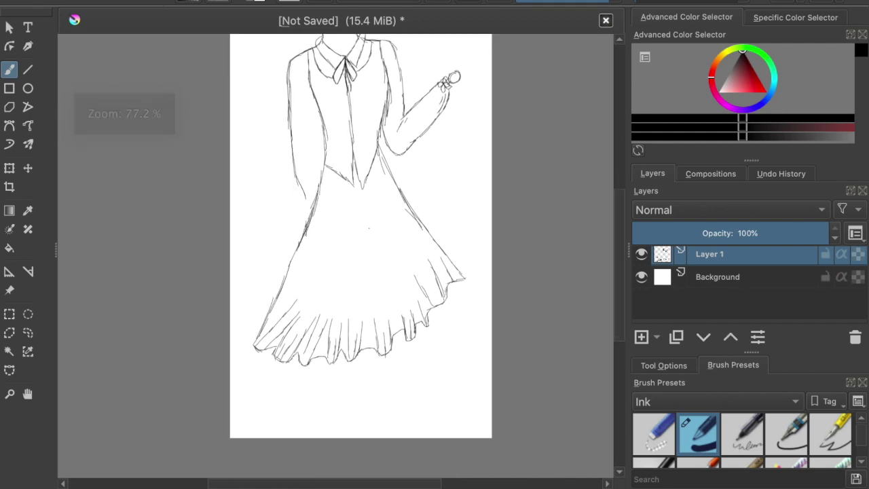
{"action": "scroll", "coordinate": [367, 226], "scroll_direction": "up", "scroll_amount": 1}
{"action": "scroll", "coordinate": [402, 151], "scroll_direction": "up", "scroll_amount": 5}
{"action": "scroll", "coordinate": [421, 146], "scroll_direction": "up", "scroll_amount": 3}
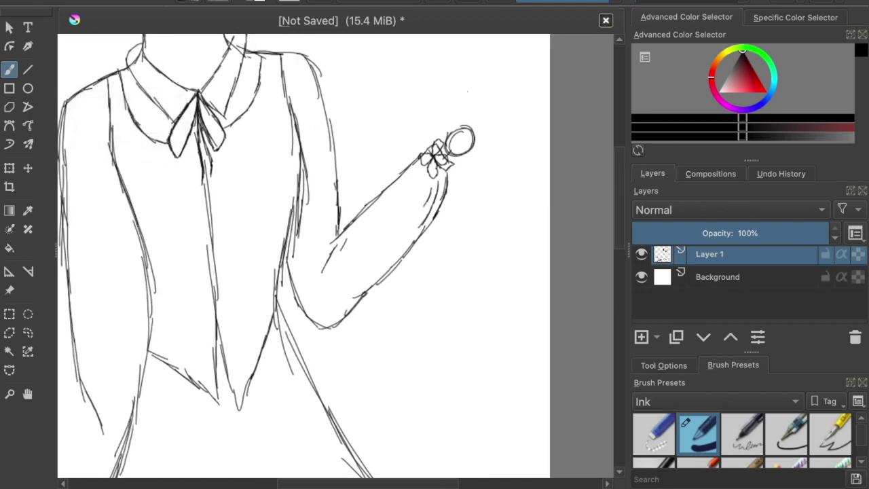
{"action": "scroll", "coordinate": [456, 102], "scroll_direction": "up", "scroll_amount": 3}
{"action": "scroll", "coordinate": [435, 154], "scroll_direction": "up", "scroll_amount": 2}
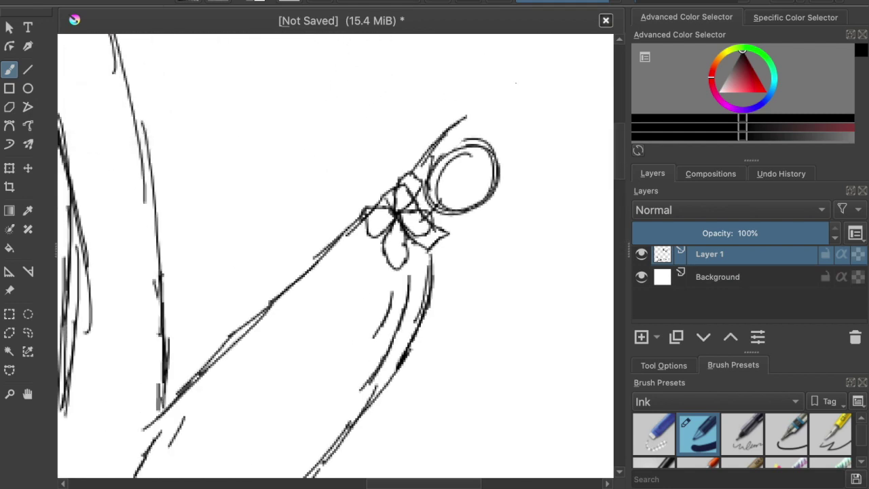
{"action": "key", "text": "ctrl+z"}
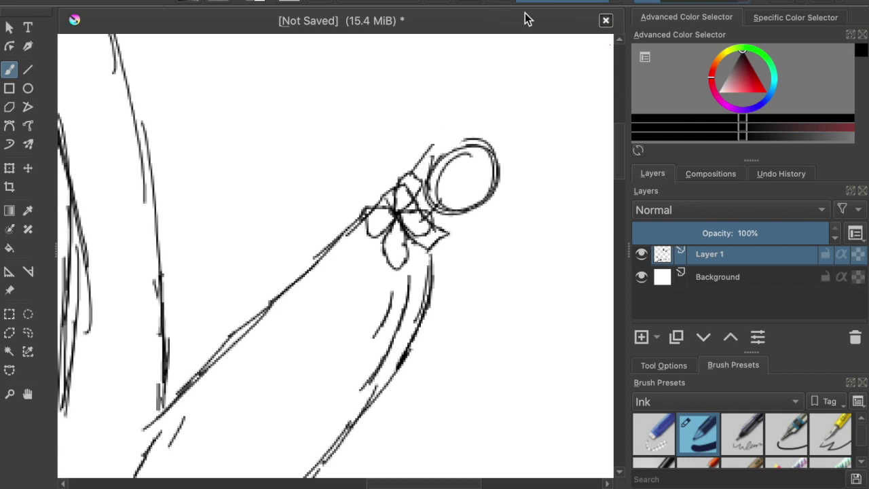
Try drawing a slim pointed finger rising from the wrist above the hand circle.
{"action": "scroll", "coordinate": [475, 77], "scroll_direction": "up", "scroll_amount": 2}
{"action": "scroll", "coordinate": [416, 252], "scroll_direction": "up", "scroll_amount": 1}
{"action": "left_click_drag", "start_coordinate": [365, 302], "coordinate": [372, 250]}
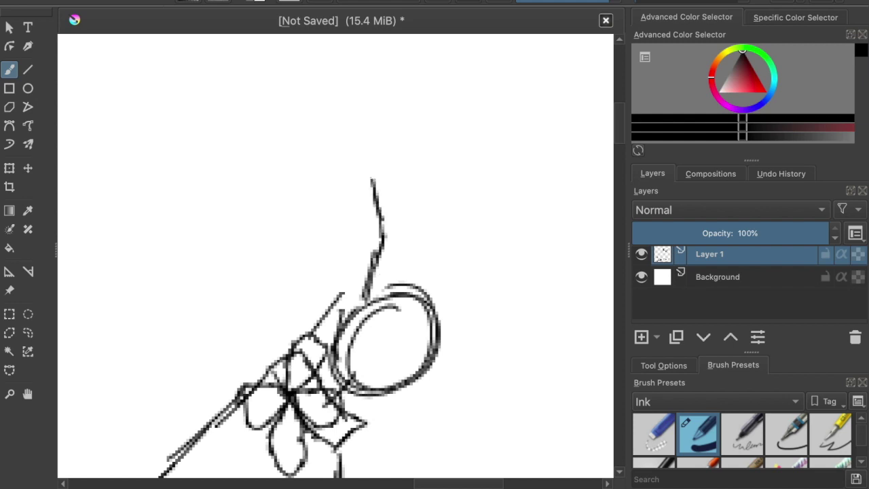
{"action": "key", "text": "ctrl+z"}
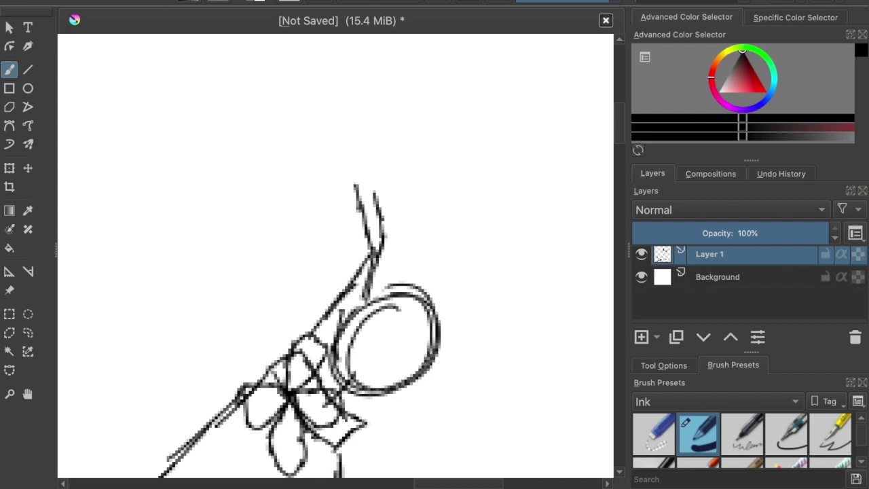
{"action": "scroll", "coordinate": [364, 193], "scroll_direction": "up", "scroll_amount": 2}
{"action": "left_click_drag", "start_coordinate": [359, 188], "coordinate": [374, 243]}
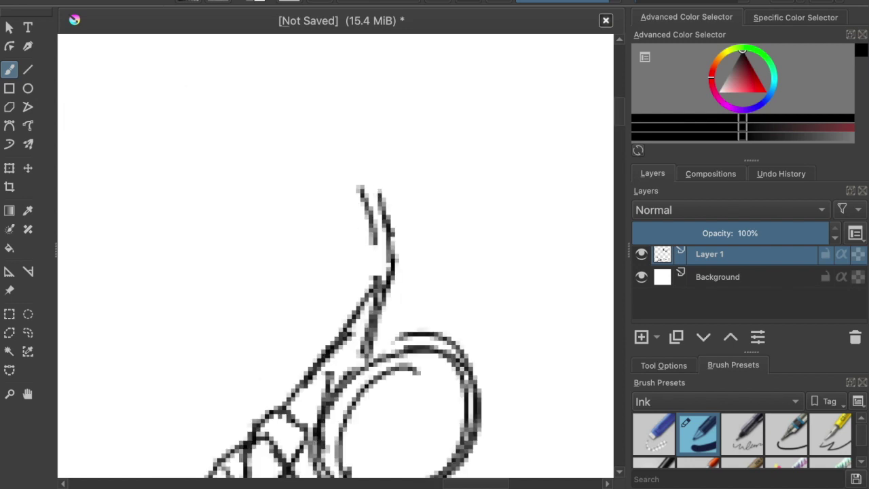
{"action": "left_click_drag", "start_coordinate": [368, 203], "coordinate": [370, 291]}
{"action": "mouse_move", "coordinate": [383, 166]}
{"action": "left_mouse_down"}
{"action": "mouse_move", "coordinate": [424, 283]}
{"action": "mouse_move", "coordinate": [450, 318]}
{"action": "left_mouse_up"}
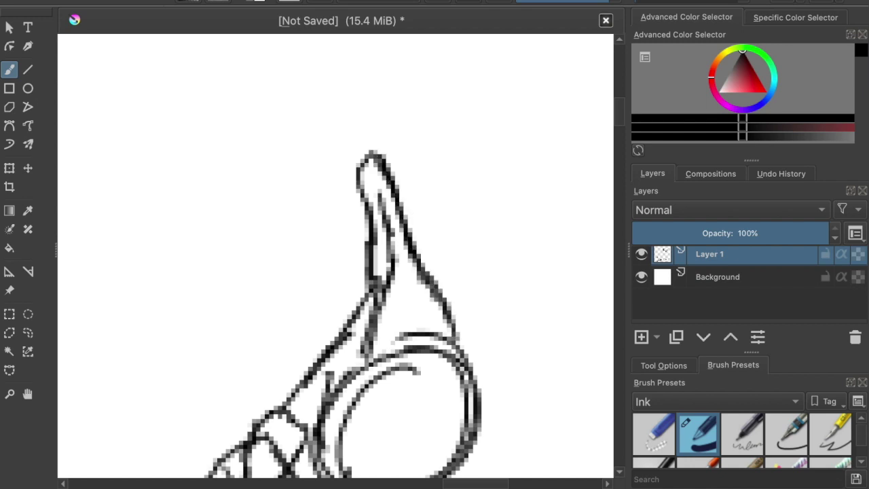
{"action": "left_click_drag", "start_coordinate": [413, 255], "coordinate": [427, 315]}
{"action": "left_click_drag", "start_coordinate": [422, 270], "coordinate": [456, 347]}
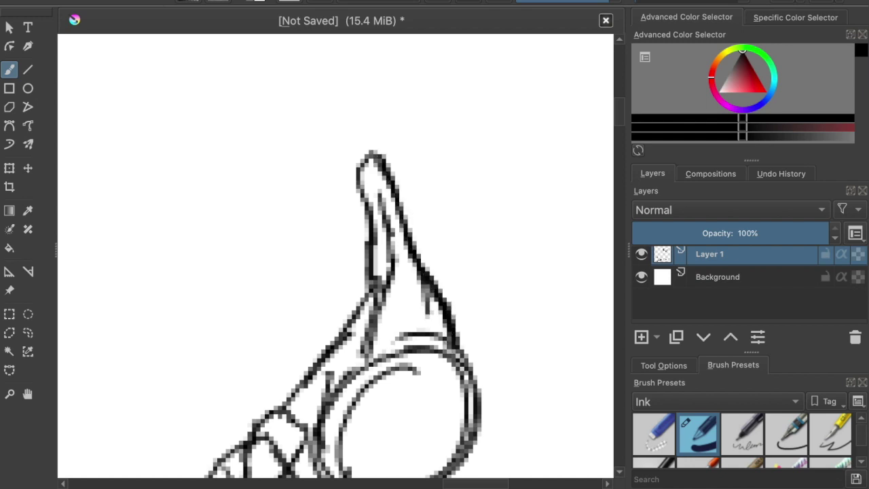
Try drawing a second bent finger beside the first, and erase the fingers above the hand circle.
{"action": "left_click_drag", "start_coordinate": [416, 253], "coordinate": [435, 160]}
{"action": "left_click_drag", "start_coordinate": [436, 161], "coordinate": [440, 197]}
{"action": "left_click_drag", "start_coordinate": [440, 202], "coordinate": [389, 150]}
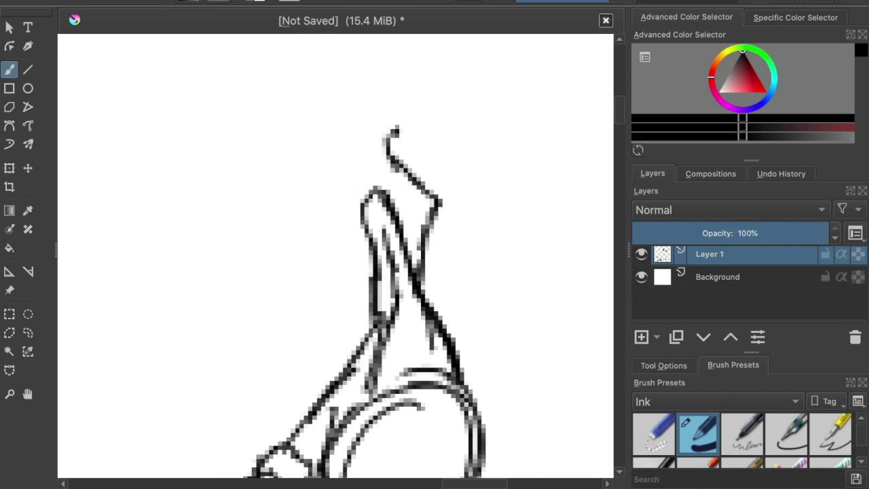
{"action": "left_click_drag", "start_coordinate": [452, 171], "coordinate": [396, 131]}
{"action": "scroll", "coordinate": [415, 226], "scroll_direction": "down", "scroll_amount": 1}
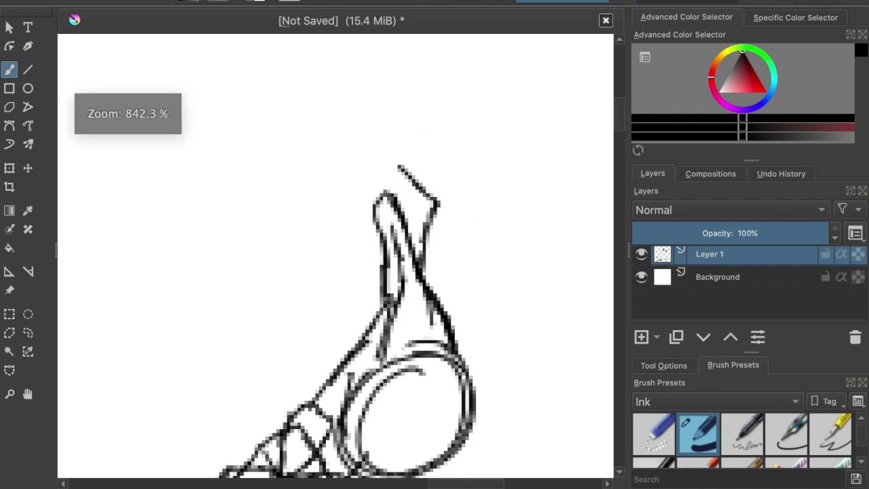
{"action": "scroll", "coordinate": [415, 226], "scroll_direction": "down", "scroll_amount": 1}
{"action": "scroll", "coordinate": [415, 226], "scroll_direction": "down", "scroll_amount": 3}
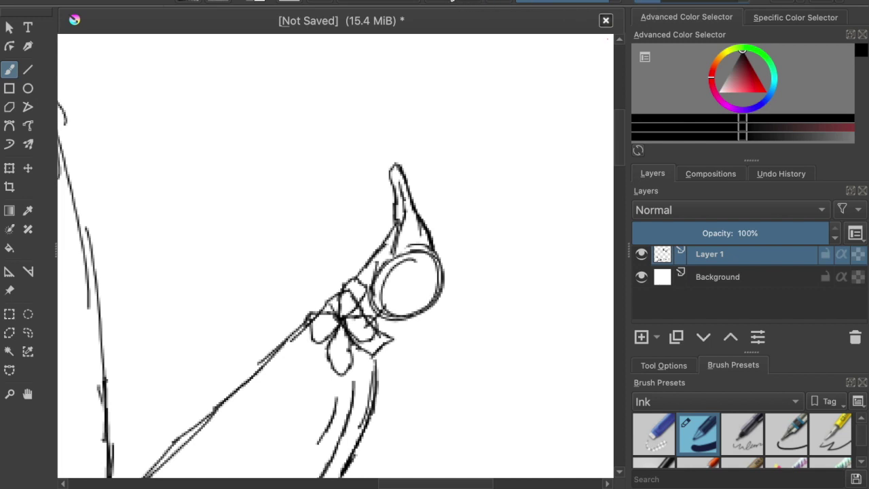
{"action": "mouse_move", "coordinate": [400, 159]}
{"action": "left_mouse_down"}
{"action": "mouse_move", "coordinate": [392, 188]}
{"action": "mouse_move", "coordinate": [425, 213]}
{"action": "mouse_move", "coordinate": [392, 216]}
{"action": "left_mouse_up"}
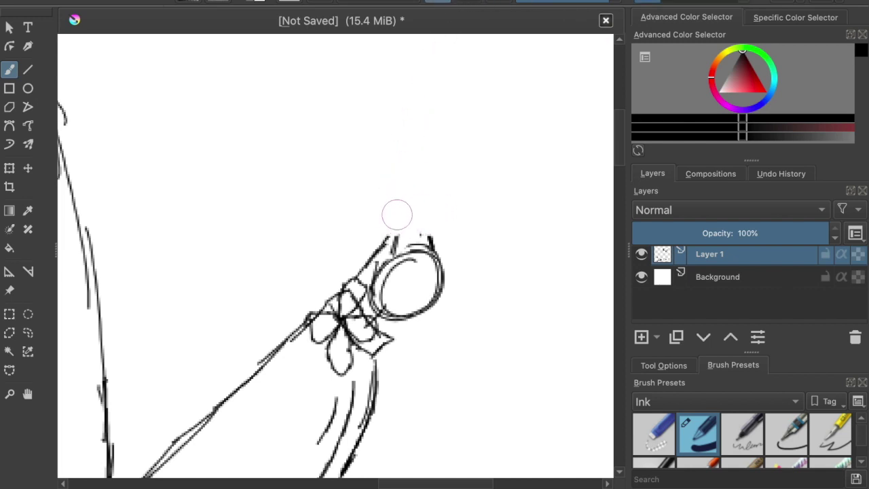
Try drawing a band of two curved lines across the neck above the collar.
{"action": "scroll", "coordinate": [394, 192], "scroll_direction": "down", "scroll_amount": 4}
{"action": "scroll", "coordinate": [394, 192], "scroll_direction": "left", "scroll_amount": 3}
{"action": "scroll", "coordinate": [396, 186], "scroll_direction": "down", "scroll_amount": 2}
{"action": "scroll", "coordinate": [401, 176], "scroll_direction": "down", "scroll_amount": 5}
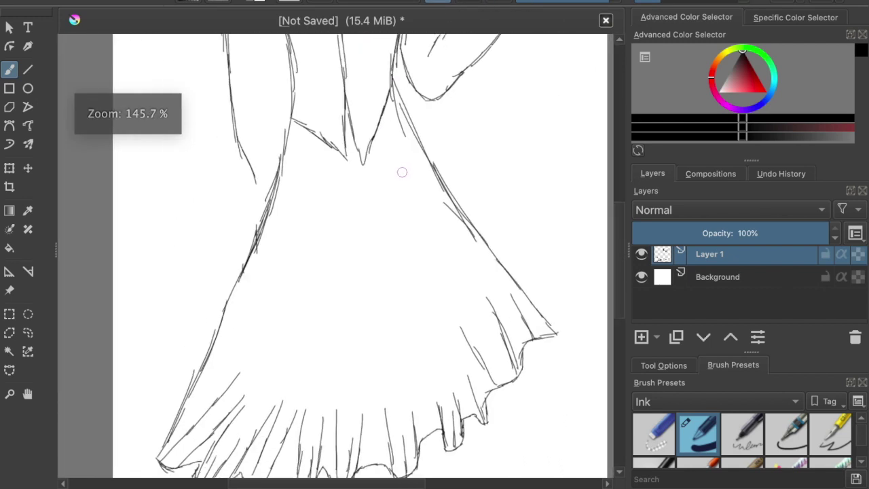
{"action": "scroll", "coordinate": [402, 178], "scroll_direction": "up", "scroll_amount": 4}
{"action": "scroll", "coordinate": [402, 178], "scroll_direction": "left", "scroll_amount": 2}
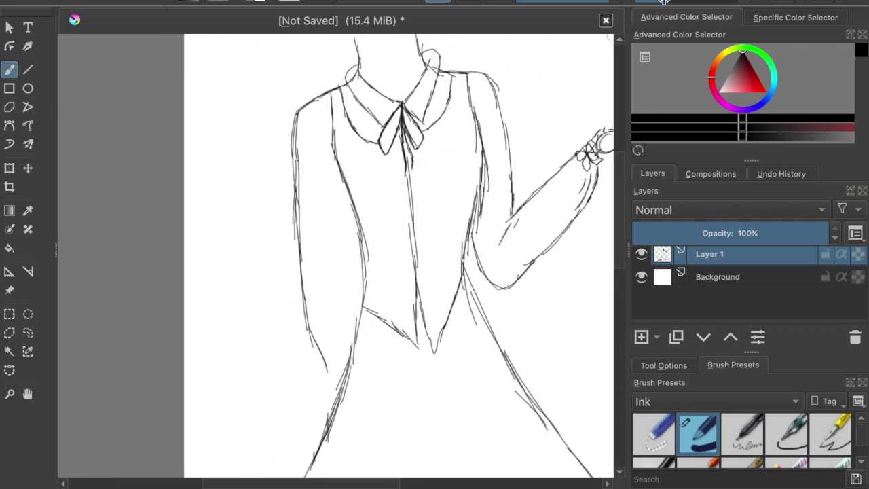
{"action": "scroll", "coordinate": [384, 163], "scroll_direction": "up", "scroll_amount": 4}
{"action": "scroll", "coordinate": [397, 122], "scroll_direction": "up", "scroll_amount": 1}
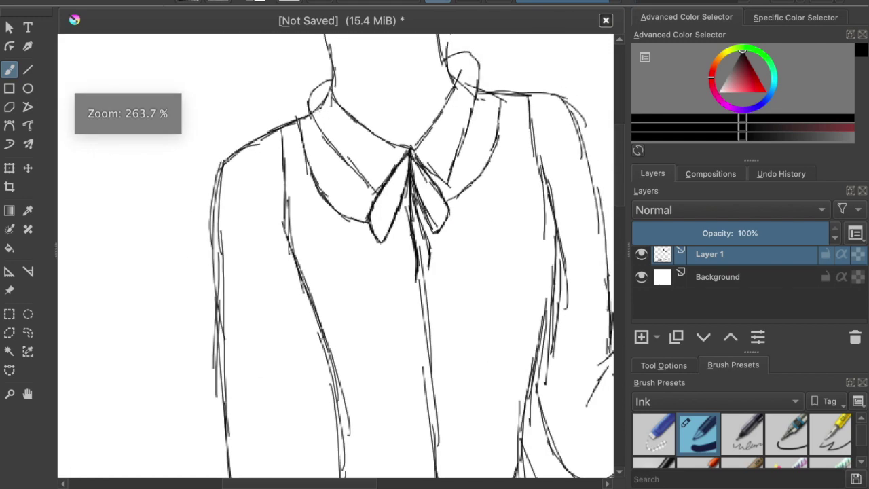
{"action": "scroll", "coordinate": [397, 92], "scroll_direction": "up", "scroll_amount": 2}
{"action": "scroll", "coordinate": [364, 168], "scroll_direction": "up", "scroll_amount": 3}
{"action": "scroll", "coordinate": [346, 197], "scroll_direction": "up", "scroll_amount": 3}
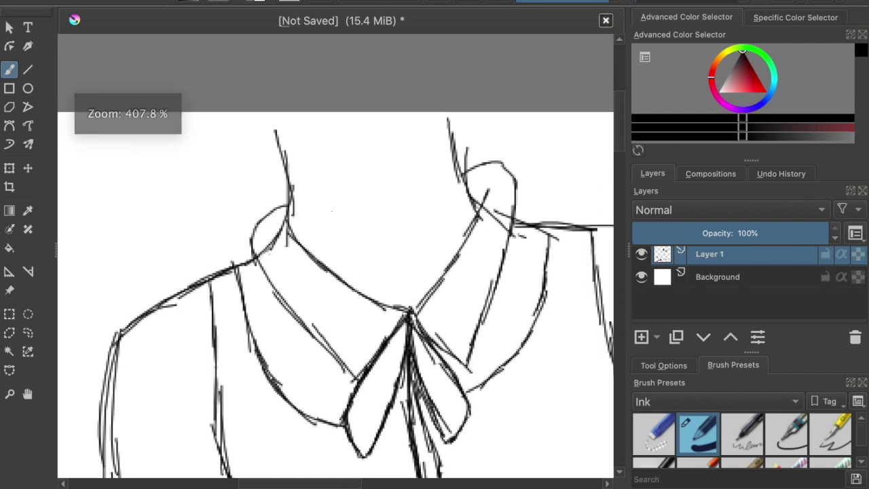
{"action": "scroll", "coordinate": [333, 220], "scroll_direction": "up", "scroll_amount": 2}
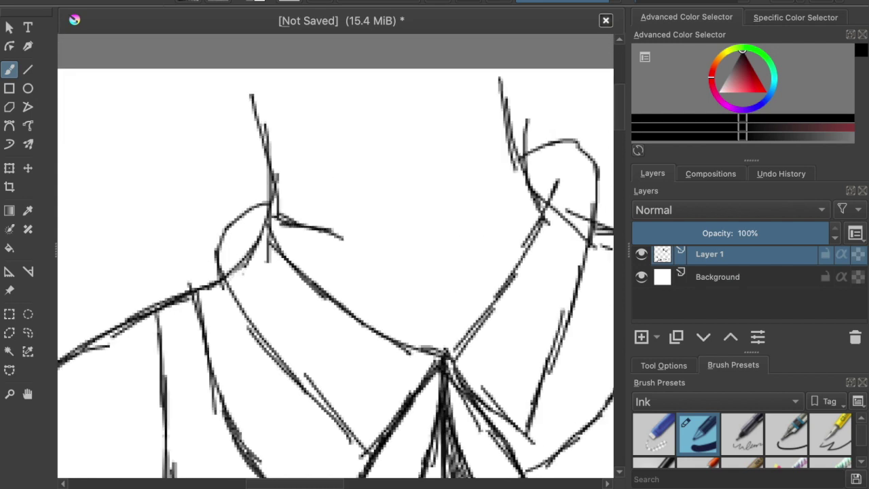
{"action": "mouse_move", "coordinate": [407, 240]}
{"action": "left_mouse_down"}
{"action": "mouse_move", "coordinate": [451, 232]}
{"action": "mouse_move", "coordinate": [513, 198]}
{"action": "mouse_move", "coordinate": [526, 175]}
{"action": "left_mouse_up"}
{"action": "mouse_move", "coordinate": [274, 174]}
{"action": "left_mouse_down"}
{"action": "mouse_move", "coordinate": [365, 185]}
{"action": "mouse_move", "coordinate": [475, 165]}
{"action": "mouse_move", "coordinate": [512, 144]}
{"action": "left_mouse_up"}
Undo the curved band lines across the neck.
{"action": "scroll", "coordinate": [481, 142], "scroll_direction": "down", "scroll_amount": 4}
{"action": "scroll", "coordinate": [479, 143], "scroll_direction": "down", "scroll_amount": 4}
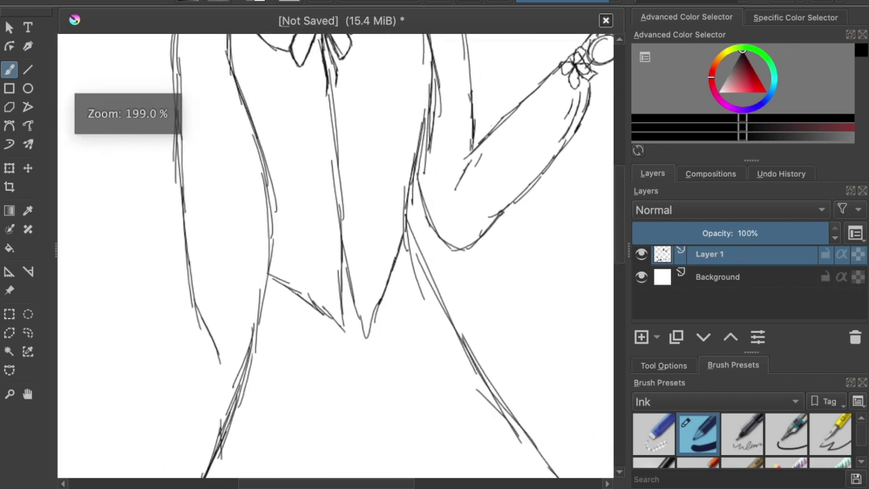
{"action": "scroll", "coordinate": [479, 144], "scroll_direction": "down", "scroll_amount": 4}
{"action": "scroll", "coordinate": [479, 144], "scroll_direction": "up", "scroll_amount": 2}
{"action": "scroll", "coordinate": [456, 140], "scroll_direction": "down", "scroll_amount": 2}
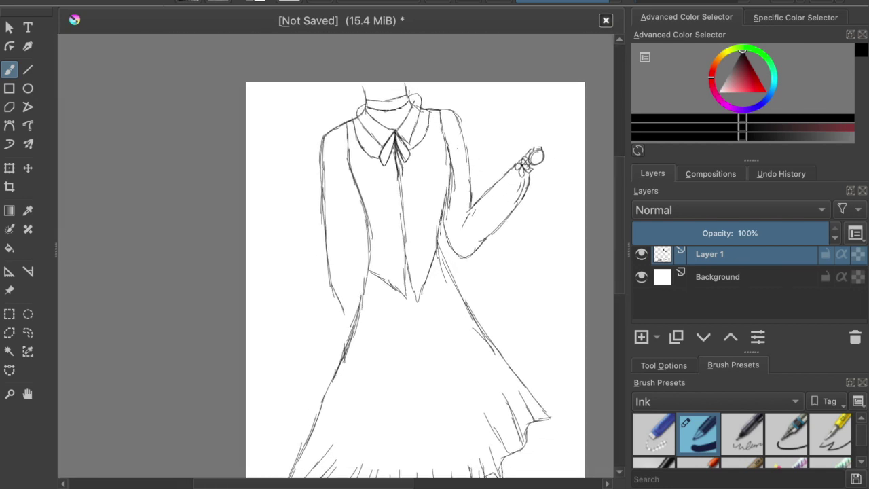
{"action": "scroll", "coordinate": [456, 140], "scroll_direction": "up", "scroll_amount": 1}
{"action": "key", "text": "ctrl+z"}
{"action": "key", "text": "ctrl+z"}
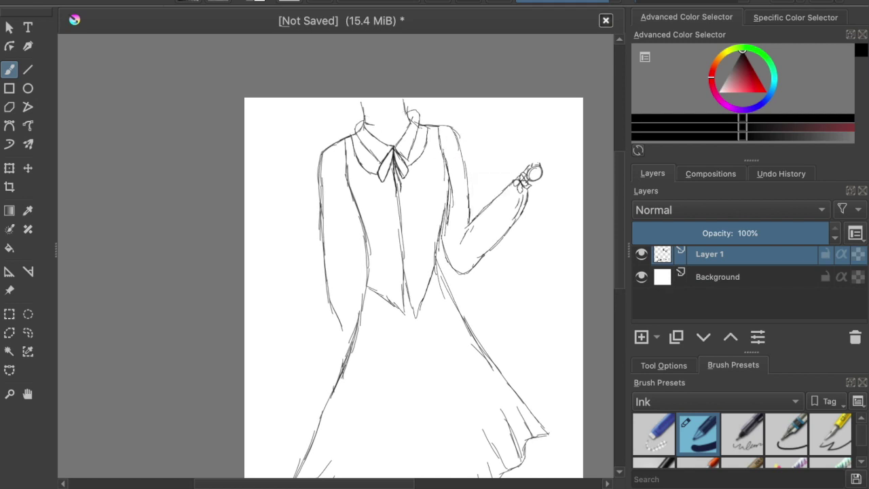
Add a new layer above the sketch, lower Layer 1's opacity to 67%, and make Layer 2 active.
{"action": "scroll", "coordinate": [428, 279], "scroll_direction": "down", "scroll_amount": 3}
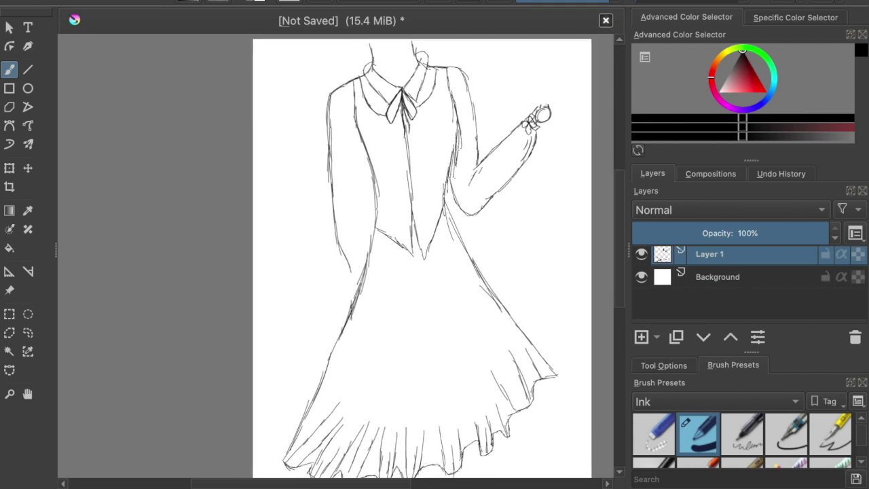
{"action": "scroll", "coordinate": [427, 278], "scroll_direction": "down", "scroll_amount": 2}
{"action": "scroll", "coordinate": [421, 136], "scroll_direction": "up", "scroll_amount": 5}
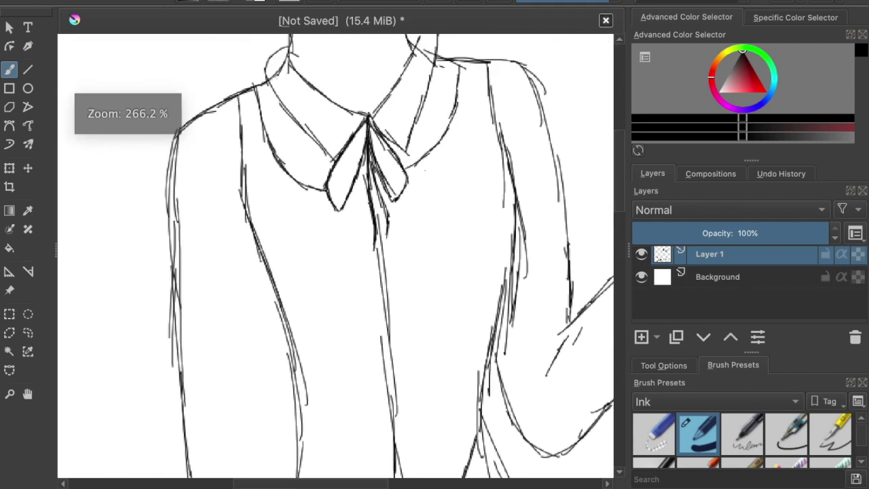
{"action": "scroll", "coordinate": [339, 258], "scroll_direction": "down", "scroll_amount": 4}
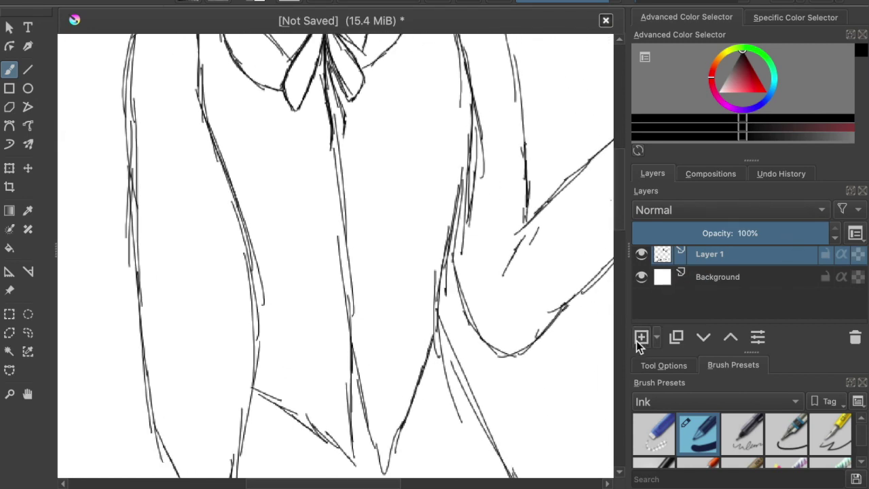
{"action": "left_click", "coordinate": [641, 337]}
{"action": "left_click", "coordinate": [704, 278]}
{"action": "left_click_drag", "start_coordinate": [739, 233], "coordinate": [766, 233]}
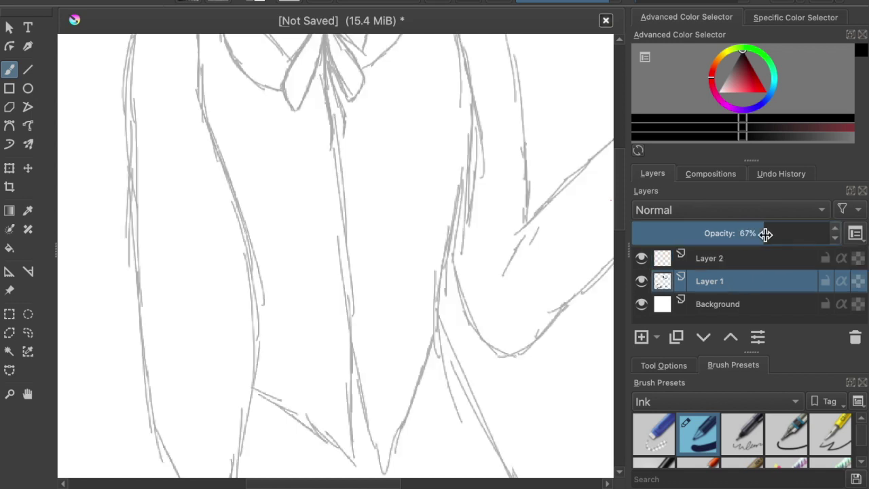
{"action": "left_click", "coordinate": [706, 258]}
Ink the left neck line, the collar's rounded left end and its inner edge down to the bow's knot.
{"action": "scroll", "coordinate": [296, 143], "scroll_direction": "up", "scroll_amount": 6}
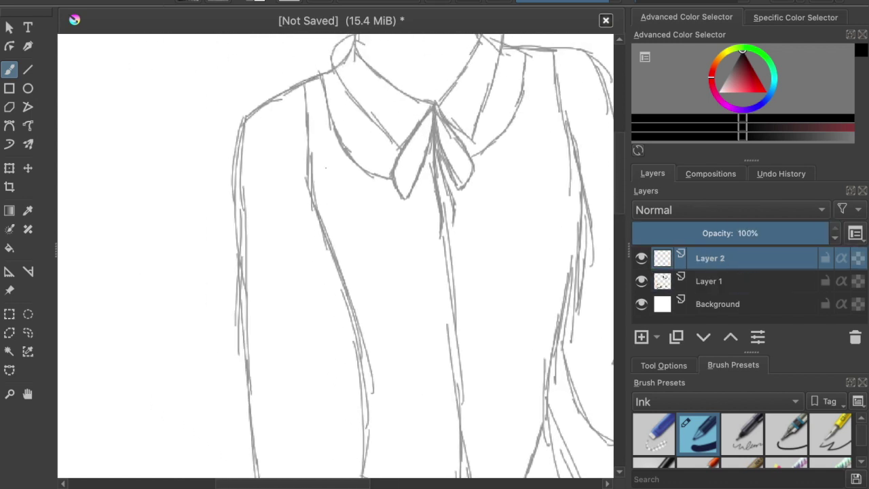
{"action": "scroll", "coordinate": [406, 143], "scroll_direction": "up", "scroll_amount": 5}
{"action": "scroll", "coordinate": [304, 141], "scroll_direction": "up", "scroll_amount": 2}
{"action": "scroll", "coordinate": [304, 141], "scroll_direction": "down", "scroll_amount": 1}
{"action": "scroll", "coordinate": [298, 89], "scroll_direction": "up", "scroll_amount": 1}
{"action": "mouse_move", "coordinate": [289, 73]}
{"action": "left_mouse_down"}
{"action": "mouse_move", "coordinate": [314, 175]}
{"action": "mouse_move", "coordinate": [320, 278]}
{"action": "mouse_move", "coordinate": [253, 285]}
{"action": "mouse_move", "coordinate": [234, 371]}
{"action": "mouse_move", "coordinate": [285, 464]}
{"action": "left_mouse_up"}
{"action": "left_click_drag", "start_coordinate": [407, 271], "coordinate": [357, 158]}
{"action": "mouse_move", "coordinate": [263, 178]}
{"action": "left_mouse_down"}
{"action": "mouse_move", "coordinate": [290, 228]}
{"action": "mouse_move", "coordinate": [396, 316]}
{"action": "mouse_move", "coordinate": [558, 381]}
{"action": "left_mouse_up"}
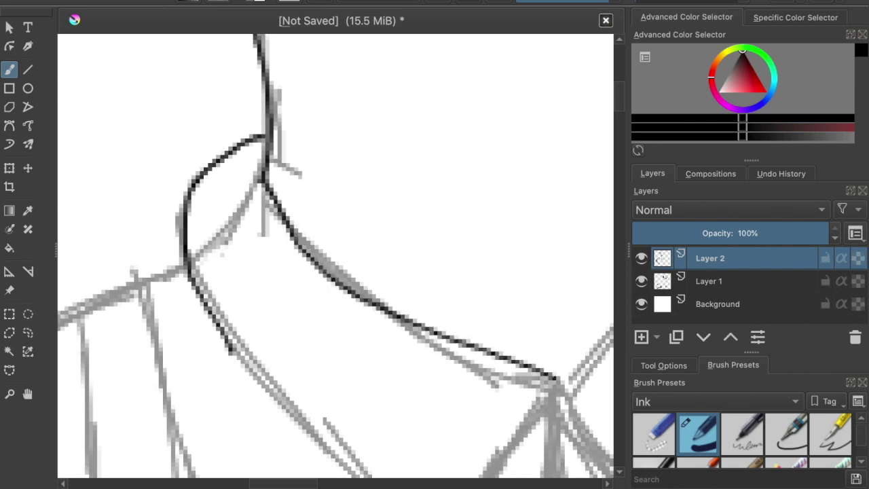
Ink the lower edge and pointed tip of the left collar flap, redoing one misplaced stroke.
{"action": "left_click_drag", "start_coordinate": [302, 373], "coordinate": [276, 242]}
{"action": "left_click_drag", "start_coordinate": [216, 249], "coordinate": [262, 320]}
{"action": "key", "text": "ctrl+z"}
{"action": "mouse_move", "coordinate": [220, 246]}
{"action": "left_mouse_down"}
{"action": "mouse_move", "coordinate": [313, 343]}
{"action": "mouse_move", "coordinate": [392, 407]}
{"action": "mouse_move", "coordinate": [511, 297]}
{"action": "left_mouse_up"}
Ink the right collar flap from its rounded top down to its point and back to the bow's knot.
{"action": "scroll", "coordinate": [336, 255], "scroll_direction": "right", "scroll_amount": 5}
{"action": "scroll", "coordinate": [335, 255], "scroll_direction": "up", "scroll_amount": 2}
{"action": "mouse_move", "coordinate": [327, 331]}
{"action": "left_mouse_down"}
{"action": "mouse_move", "coordinate": [434, 201]}
{"action": "mouse_move", "coordinate": [484, 120]}
{"action": "mouse_move", "coordinate": [517, 123]}
{"action": "mouse_move", "coordinate": [543, 220]}
{"action": "mouse_move", "coordinate": [502, 354]}
{"action": "left_mouse_up"}
{"action": "scroll", "coordinate": [433, 137], "scroll_direction": "up", "scroll_amount": 3}
{"action": "scroll", "coordinate": [433, 137], "scroll_direction": "right", "scroll_amount": 1}
{"action": "left_click_drag", "start_coordinate": [407, 271], "coordinate": [400, 234]}
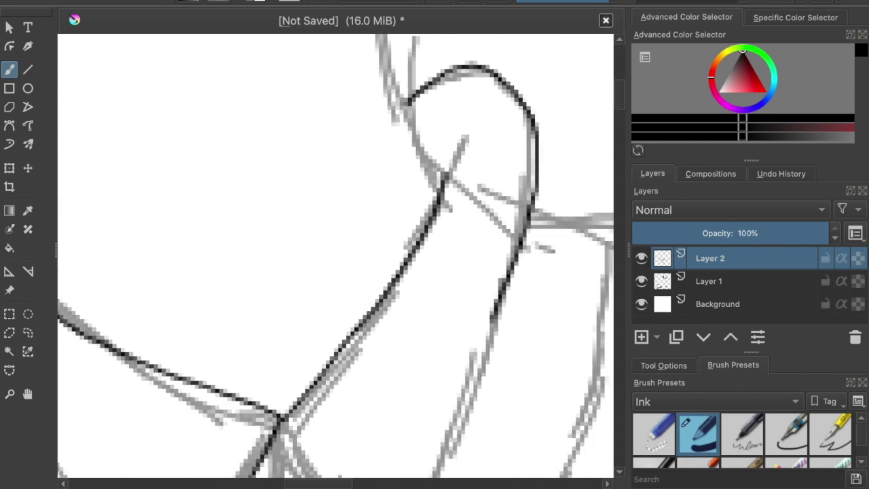
{"action": "left_click_drag", "start_coordinate": [434, 414], "coordinate": [386, 258]}
{"action": "mouse_move", "coordinate": [234, 266]}
{"action": "left_mouse_down"}
{"action": "mouse_move", "coordinate": [370, 393]}
{"action": "mouse_move", "coordinate": [400, 279]}
{"action": "left_mouse_up"}
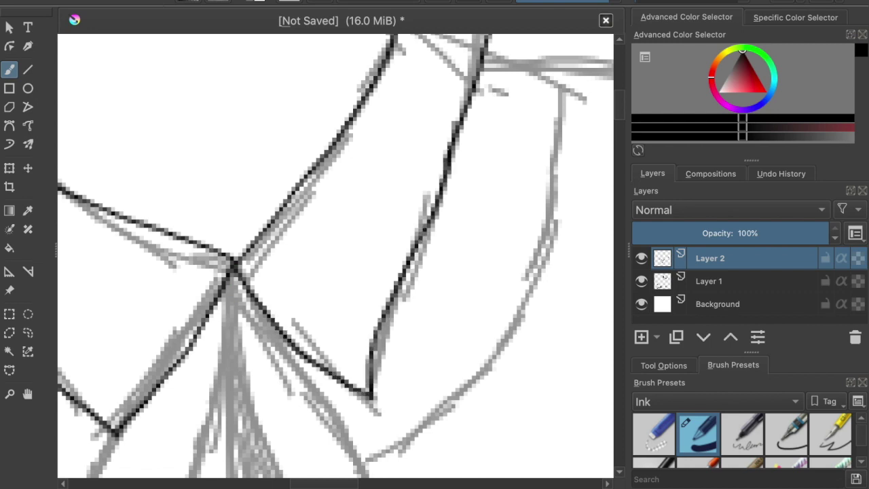
Ink the outline of the bow's left loop with heavy strokes from the knot and back.
{"action": "scroll", "coordinate": [416, 179], "scroll_direction": "down", "scroll_amount": 5}
{"action": "scroll", "coordinate": [339, 298], "scroll_direction": "up", "scroll_amount": 5}
{"action": "scroll", "coordinate": [592, 32], "scroll_direction": "up", "scroll_amount": 3}
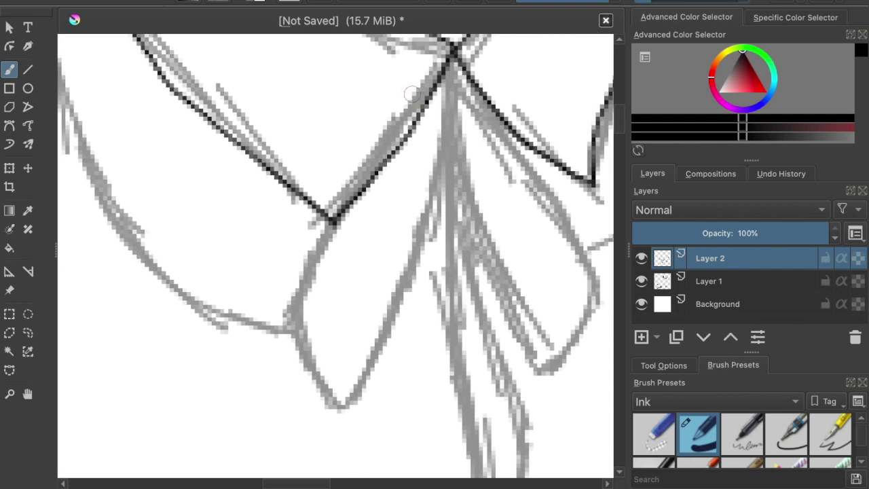
{"action": "mouse_move", "coordinate": [449, 60]}
{"action": "left_mouse_down"}
{"action": "mouse_move", "coordinate": [290, 329]}
{"action": "mouse_move", "coordinate": [322, 397]}
{"action": "mouse_move", "coordinate": [348, 392]}
{"action": "left_mouse_up"}
{"action": "mouse_move", "coordinate": [390, 311]}
{"action": "left_mouse_down"}
{"action": "mouse_move", "coordinate": [427, 201]}
{"action": "mouse_move", "coordinate": [452, 64]}
{"action": "left_mouse_up"}
Ink a centre line down from the bow's knot, undoing the extra strokes beside it.
{"action": "mouse_move", "coordinate": [449, 63]}
{"action": "left_mouse_down"}
{"action": "mouse_move", "coordinate": [442, 305]}
{"action": "mouse_move", "coordinate": [466, 410]}
{"action": "left_mouse_up"}
{"action": "left_click_drag", "start_coordinate": [460, 139], "coordinate": [468, 225]}
{"action": "left_click_drag", "start_coordinate": [454, 149], "coordinate": [494, 335]}
{"action": "left_click_drag", "start_coordinate": [477, 268], "coordinate": [503, 359]}
{"action": "key", "text": "ctrl+z"}
{"action": "key", "text": "ctrl+z"}
{"action": "key", "text": "ctrl+z"}
Ink the bow's hanging ribbon tails and the thick inner edge of its right loop.
{"action": "mouse_move", "coordinate": [456, 125]}
{"action": "left_mouse_down"}
{"action": "mouse_move", "coordinate": [445, 152]}
{"action": "mouse_move", "coordinate": [391, 64]}
{"action": "mouse_move", "coordinate": [393, 73]}
{"action": "mouse_move", "coordinate": [362, 59]}
{"action": "mouse_move", "coordinate": [375, 121]}
{"action": "mouse_move", "coordinate": [374, 107]}
{"action": "mouse_move", "coordinate": [374, 197]}
{"action": "mouse_move", "coordinate": [400, 312]}
{"action": "mouse_move", "coordinate": [425, 346]}
{"action": "mouse_move", "coordinate": [433, 420]}
{"action": "left_mouse_up"}
{"action": "left_click_drag", "start_coordinate": [375, 356], "coordinate": [389, 441]}
{"action": "left_click_drag", "start_coordinate": [380, 272], "coordinate": [374, 375]}
{"action": "left_click_drag", "start_coordinate": [363, 129], "coordinate": [392, 273]}
{"action": "mouse_move", "coordinate": [367, 175]}
{"action": "left_mouse_down"}
{"action": "mouse_move", "coordinate": [429, 391]}
{"action": "mouse_move", "coordinate": [397, 258]}
{"action": "mouse_move", "coordinate": [435, 376]}
{"action": "left_mouse_up"}
{"action": "left_click_drag", "start_coordinate": [409, 307], "coordinate": [439, 406]}
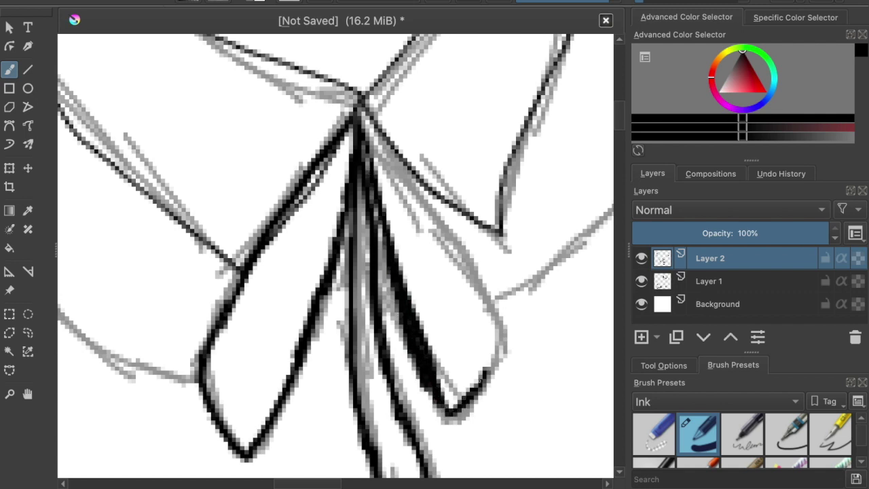
Ink the outer edge of the bow's right loop with overlapping heavy strokes from the knot to its lower tip.
{"action": "left_click_drag", "start_coordinate": [479, 382], "coordinate": [496, 345]}
{"action": "scroll", "coordinate": [392, 145], "scroll_direction": "up", "scroll_amount": 2}
{"action": "left_click_drag", "start_coordinate": [367, 122], "coordinate": [428, 221]}
{"action": "left_click_drag", "start_coordinate": [372, 145], "coordinate": [452, 253]}
{"action": "left_click_drag", "start_coordinate": [377, 160], "coordinate": [462, 276]}
{"action": "mouse_move", "coordinate": [426, 217]}
{"action": "left_mouse_down"}
{"action": "mouse_move", "coordinate": [507, 357]}
{"action": "mouse_move", "coordinate": [515, 400]}
{"action": "left_mouse_up"}
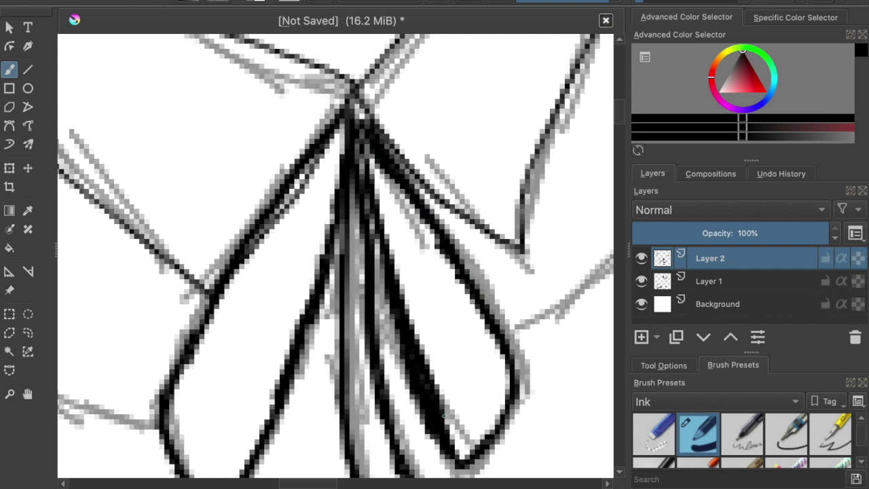
Ink the left shoulder line from the collar to the top of the sleeve, redoing the first short stroke.
{"action": "scroll", "coordinate": [445, 429], "scroll_direction": "down", "scroll_amount": 5}
{"action": "scroll", "coordinate": [445, 428], "scroll_direction": "down", "scroll_amount": 3}
{"action": "scroll", "coordinate": [445, 428], "scroll_direction": "right", "scroll_amount": 1}
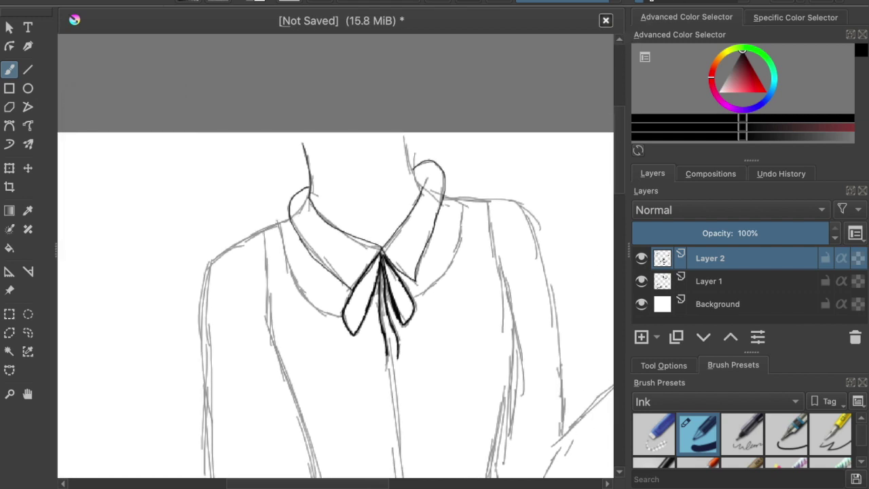
{"action": "scroll", "coordinate": [243, 318], "scroll_direction": "up", "scroll_amount": 5}
{"action": "scroll", "coordinate": [242, 318], "scroll_direction": "up", "scroll_amount": 1}
{"action": "scroll", "coordinate": [270, 156], "scroll_direction": "up", "scroll_amount": 3}
{"action": "scroll", "coordinate": [460, 131], "scroll_direction": "left", "scroll_amount": 2}
{"action": "scroll", "coordinate": [335, 255], "scroll_direction": "down", "scroll_amount": 3}
{"action": "left_click_drag", "start_coordinate": [571, 75], "coordinate": [499, 106]}
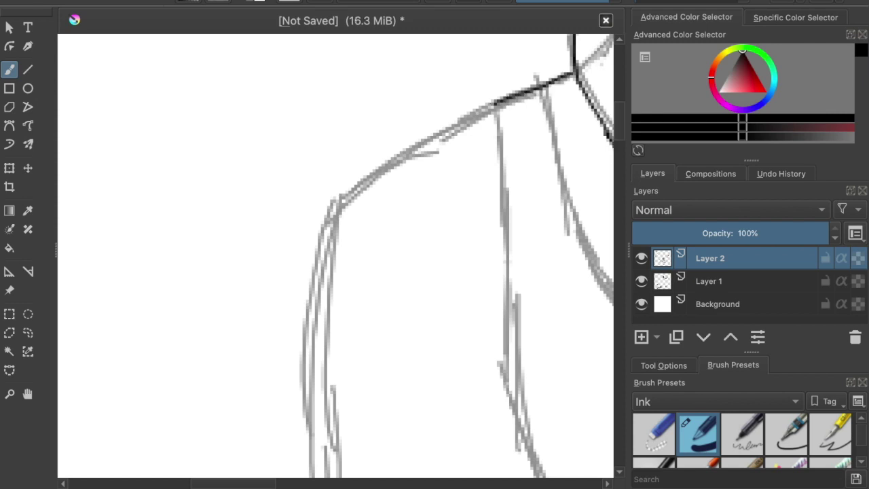
{"action": "key", "text": "ctrl+z"}
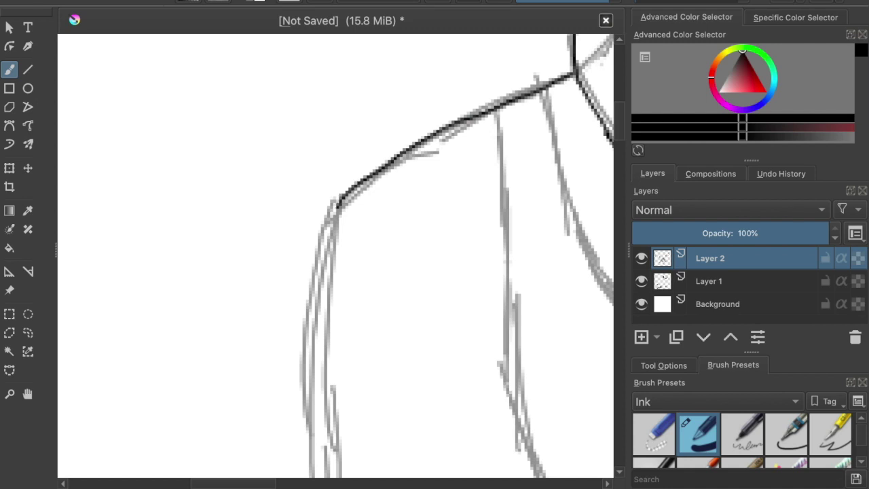
Ink the left sleeve's outer line and the vest's armhole edge below the shoulder.
{"action": "left_click_drag", "start_coordinate": [312, 462], "coordinate": [314, 477]}
{"action": "mouse_move", "coordinate": [495, 134]}
{"action": "left_mouse_down"}
{"action": "mouse_move", "coordinate": [388, 77]}
{"action": "mouse_move", "coordinate": [347, 102]}
{"action": "mouse_move", "coordinate": [345, 81]}
{"action": "mouse_move", "coordinate": [360, 244]}
{"action": "mouse_move", "coordinate": [360, 440]}
{"action": "left_mouse_up"}
{"action": "scroll", "coordinate": [345, 80], "scroll_direction": "up", "scroll_amount": 1}
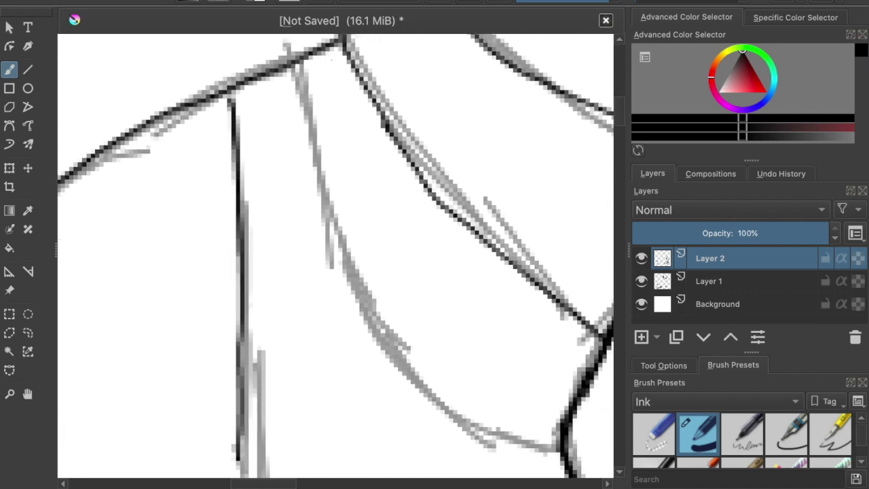
Ink the curved outer collar edge from the left shoulder to the bow, redoing its first stroke.
{"action": "mouse_move", "coordinate": [298, 62]}
{"action": "left_mouse_down"}
{"action": "mouse_move", "coordinate": [331, 243]}
{"action": "mouse_move", "coordinate": [378, 353]}
{"action": "left_mouse_up"}
{"action": "key", "text": "ctrl+z"}
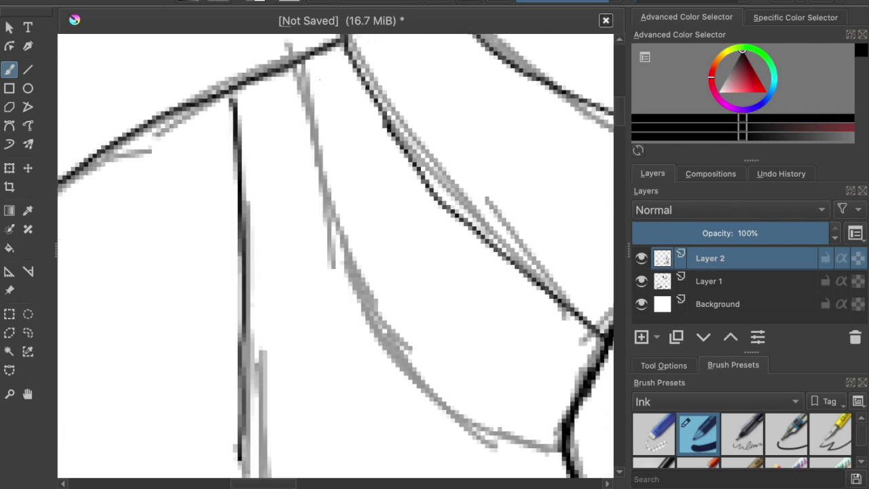
{"action": "left_click_drag", "start_coordinate": [307, 102], "coordinate": [353, 280]}
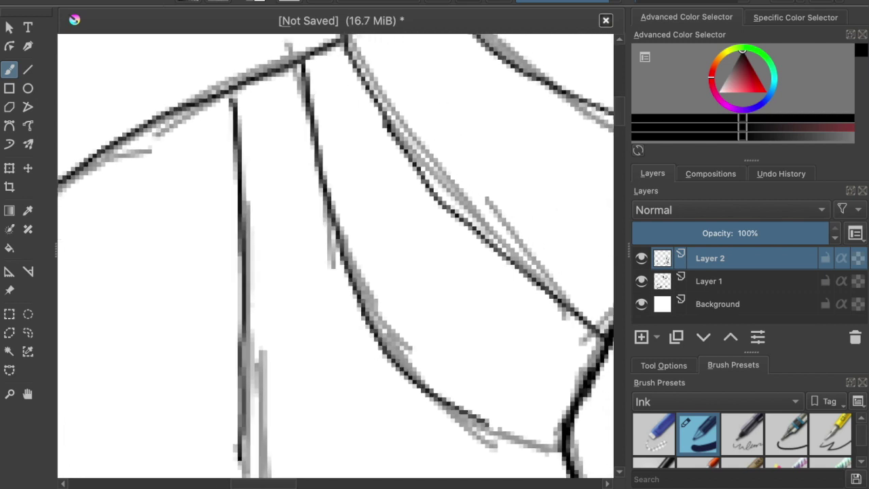
{"action": "left_click_drag", "start_coordinate": [547, 444], "coordinate": [562, 449]}
Ink the curved outer collar edge from the right shoulder down to the bow, redoing its first strokes.
{"action": "scroll", "coordinate": [392, 415], "scroll_direction": "right", "scroll_amount": 5}
{"action": "scroll", "coordinate": [392, 415], "scroll_direction": "down", "scroll_amount": 5}
{"action": "scroll", "coordinate": [392, 415], "scroll_direction": "up", "scroll_amount": 3}
{"action": "scroll", "coordinate": [392, 415], "scroll_direction": "up", "scroll_amount": 2}
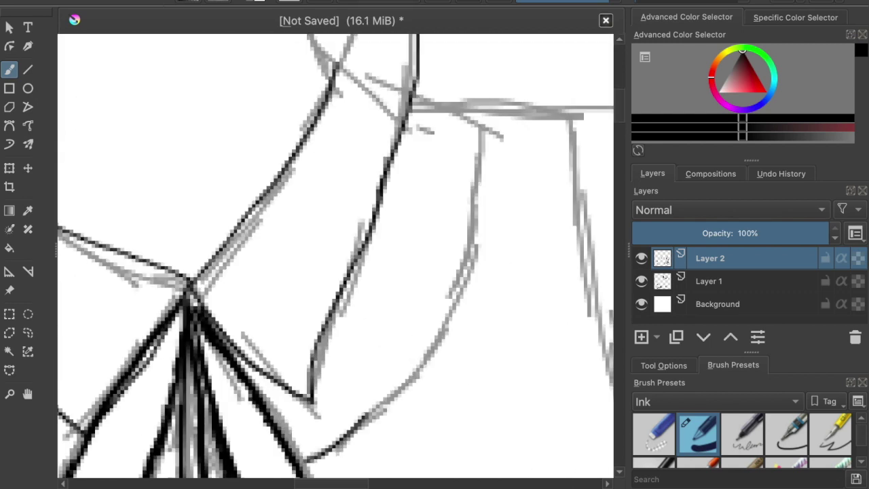
{"action": "key", "text": "ctrl+z"}
{"action": "mouse_move", "coordinate": [480, 147]}
{"action": "left_mouse_down"}
{"action": "mouse_move", "coordinate": [465, 296]}
{"action": "mouse_move", "coordinate": [434, 367]}
{"action": "mouse_move", "coordinate": [409, 392]}
{"action": "left_mouse_up"}
{"action": "key", "text": "ctrl+z"}
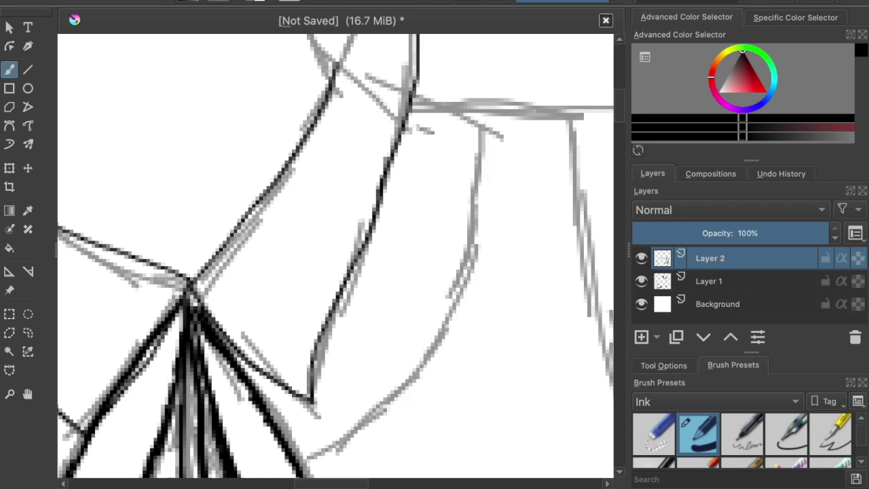
{"action": "left_click_drag", "start_coordinate": [480, 156], "coordinate": [454, 309]}
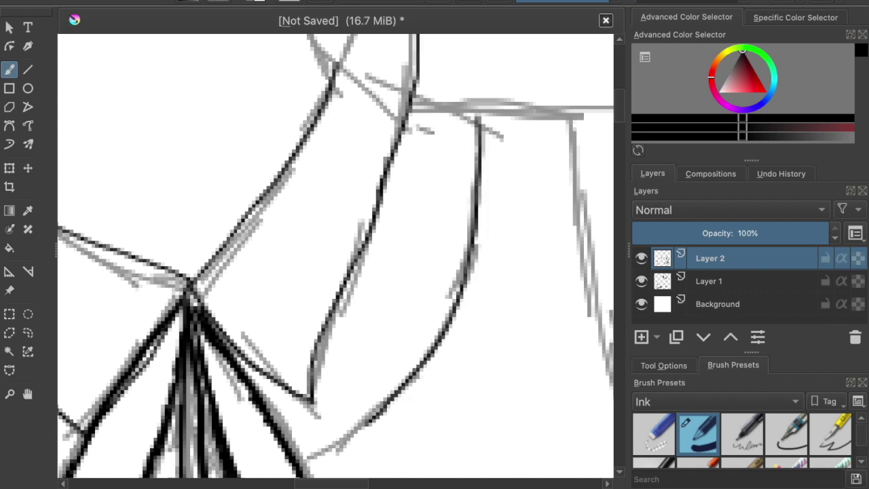
{"action": "left_click_drag", "start_coordinate": [310, 464], "coordinate": [305, 469]}
Ink the right shoulder line from the collar over the rounded top of the sleeve, redoing the stroke at its end.
{"action": "mouse_move", "coordinate": [429, 94]}
{"action": "left_mouse_down"}
{"action": "mouse_move", "coordinate": [277, 260]}
{"action": "mouse_move", "coordinate": [347, 282]}
{"action": "mouse_move", "coordinate": [566, 284]}
{"action": "left_mouse_up"}
{"action": "scroll", "coordinate": [278, 260], "scroll_direction": "up", "scroll_amount": 2}
{"action": "mouse_move", "coordinate": [554, 279]}
{"action": "left_mouse_down"}
{"action": "mouse_move", "coordinate": [452, 279]}
{"action": "mouse_move", "coordinate": [396, 245]}
{"action": "mouse_move", "coordinate": [485, 262]}
{"action": "mouse_move", "coordinate": [529, 296]}
{"action": "left_mouse_up"}
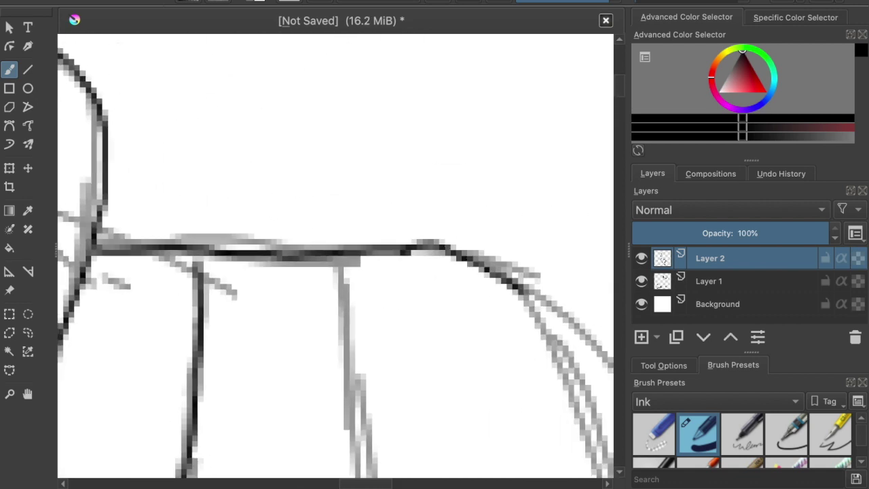
{"action": "key", "text": "ctrl+z"}
{"action": "mouse_move", "coordinate": [395, 250]}
{"action": "left_mouse_down"}
{"action": "mouse_move", "coordinate": [497, 268]}
{"action": "mouse_move", "coordinate": [527, 290]}
{"action": "mouse_move", "coordinate": [588, 399]}
{"action": "mouse_move", "coordinate": [608, 475]}
{"action": "left_mouse_up"}
Ink the vest's right armhole edge from the shoulder line down along the inner side of the sleeve.
{"action": "left_click_drag", "start_coordinate": [364, 69], "coordinate": [360, 187]}
{"action": "scroll", "coordinate": [319, 41], "scroll_direction": "down", "scroll_amount": 3}
{"action": "scroll", "coordinate": [319, 41], "scroll_direction": "up", "scroll_amount": 2}
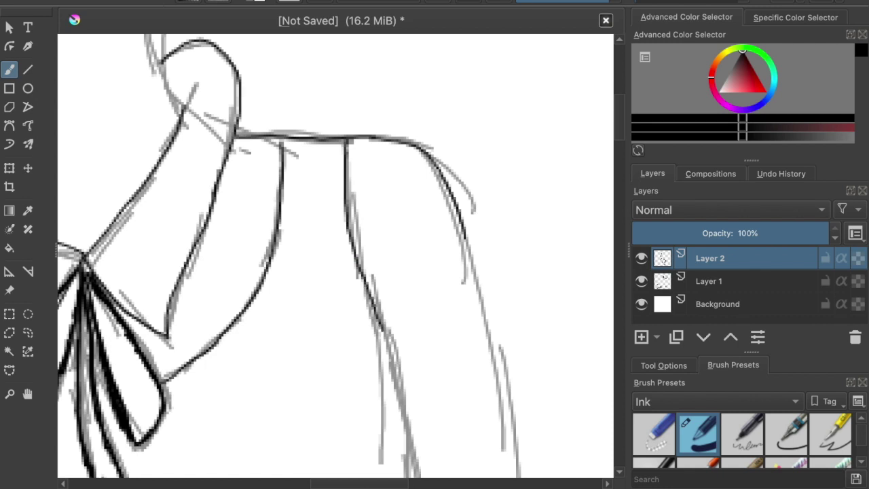
{"action": "scroll", "coordinate": [354, 171], "scroll_direction": "up", "scroll_amount": 2}
{"action": "mouse_move", "coordinate": [340, 124]}
{"action": "left_mouse_down"}
{"action": "mouse_move", "coordinate": [346, 272]}
{"action": "mouse_move", "coordinate": [364, 339]}
{"action": "left_mouse_up"}
{"action": "scroll", "coordinate": [335, 256], "scroll_direction": "down", "scroll_amount": 6}
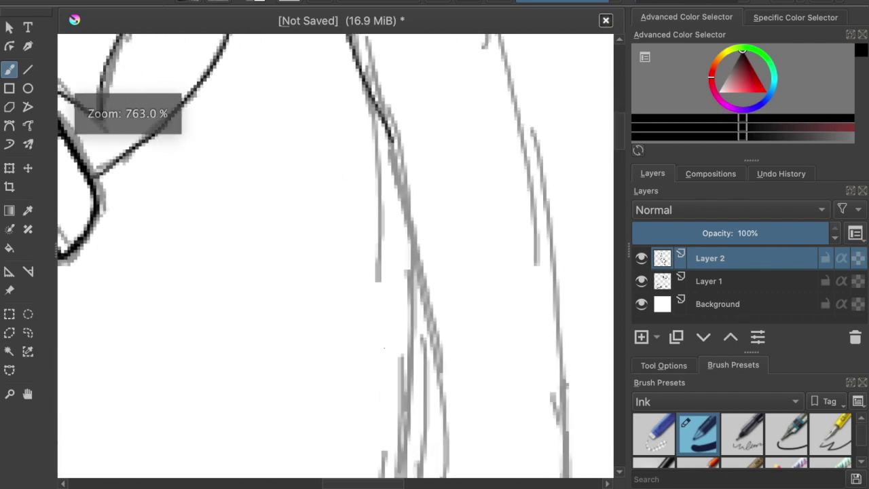
Continue the vest's right side line below the armhole, following the faded sketch down the torso.
{"action": "scroll", "coordinate": [355, 103], "scroll_direction": "down", "scroll_amount": 2}
{"action": "scroll", "coordinate": [355, 102], "scroll_direction": "up", "scroll_amount": 5}
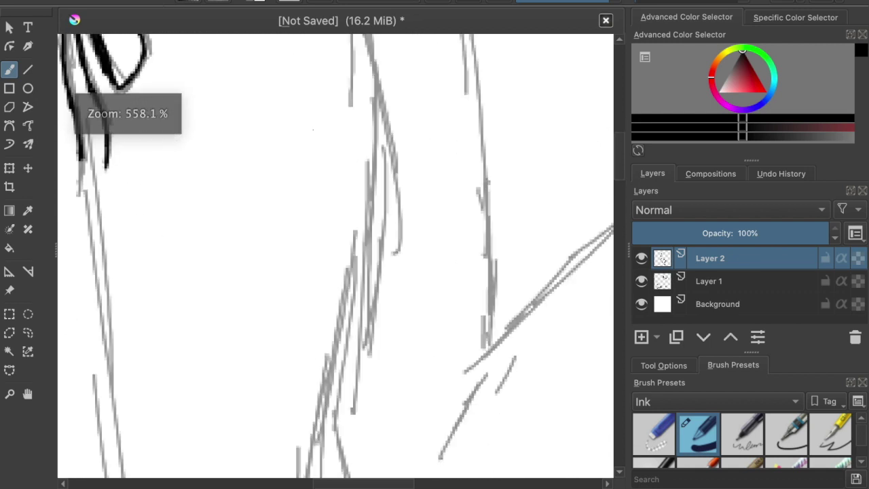
{"action": "scroll", "coordinate": [335, 256], "scroll_direction": "up", "scroll_amount": 2}
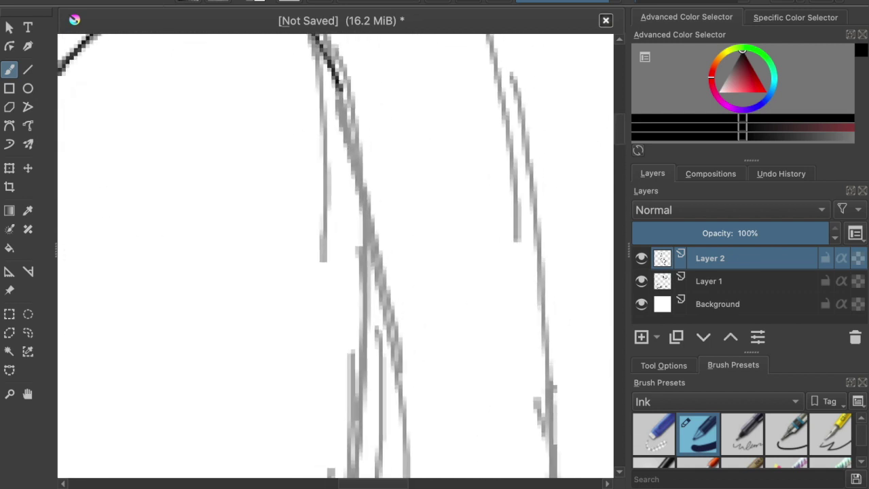
{"action": "left_click_drag", "start_coordinate": [367, 150], "coordinate": [360, 277]}
{"action": "left_click_drag", "start_coordinate": [352, 386], "coordinate": [354, 433]}
{"action": "scroll", "coordinate": [352, 376], "scroll_direction": "down", "scroll_amount": 7}
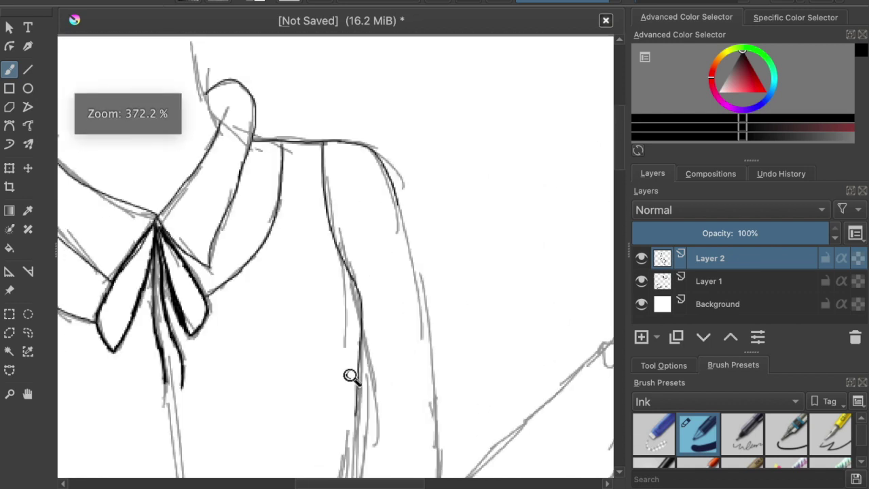
{"action": "scroll", "coordinate": [359, 291], "scroll_direction": "up", "scroll_amount": 5}
{"action": "scroll", "coordinate": [335, 256], "scroll_direction": "down", "scroll_amount": 1}
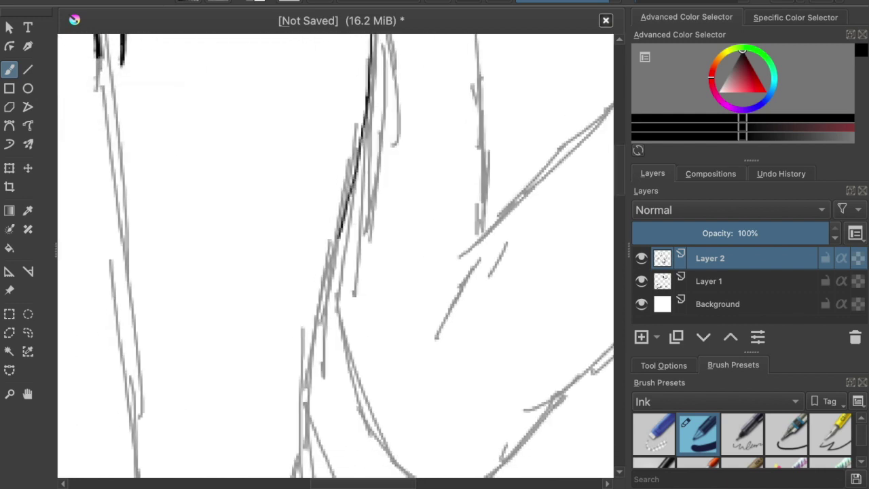
Ink the lower part of the vest's right side down to the waist, redoing the first stroke.
{"action": "left_click_drag", "start_coordinate": [316, 326], "coordinate": [302, 411]}
{"action": "key", "text": "ctrl+z"}
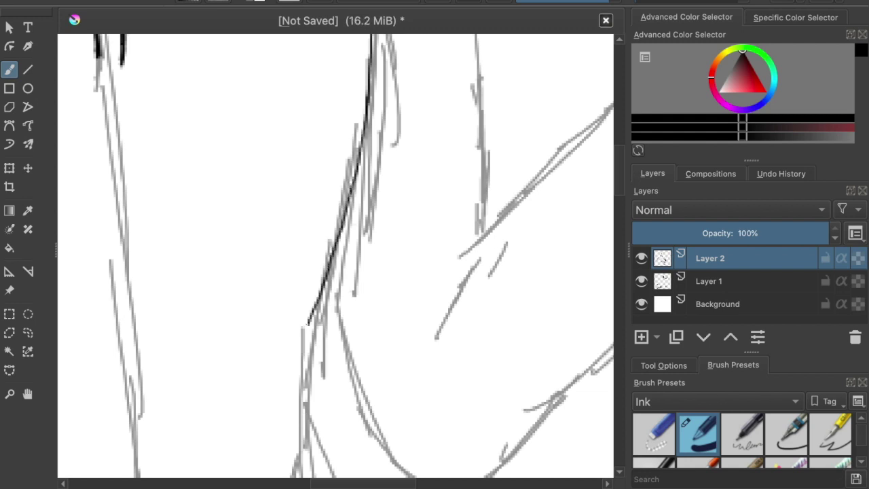
{"action": "scroll", "coordinate": [355, 131], "scroll_direction": "up", "scroll_amount": 3}
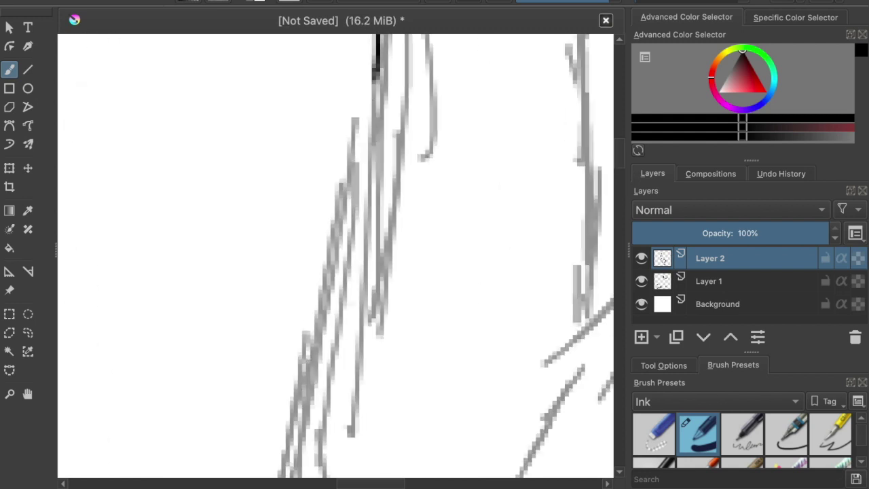
{"action": "left_click_drag", "start_coordinate": [336, 289], "coordinate": [311, 375]}
{"action": "scroll", "coordinate": [311, 375], "scroll_direction": "down", "scroll_amount": 9}
{"action": "scroll", "coordinate": [311, 375], "scroll_direction": "up", "scroll_amount": 5}
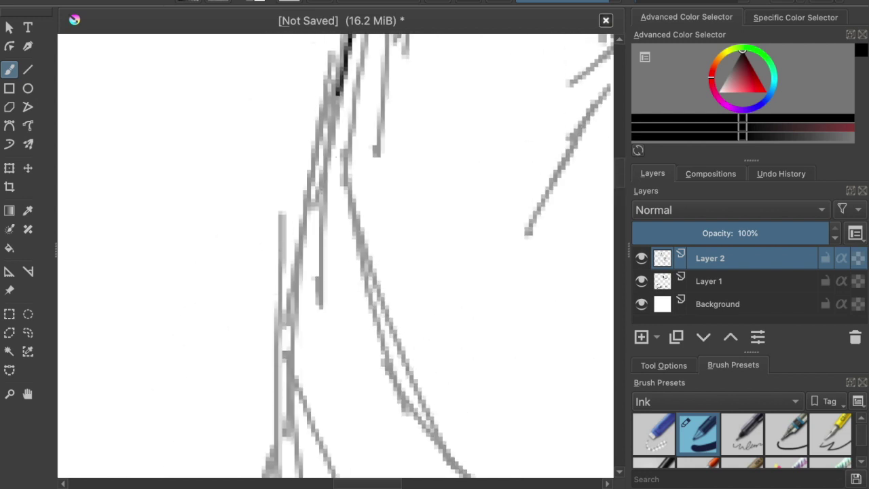
{"action": "mouse_move", "coordinate": [336, 95]}
{"action": "left_mouse_down"}
{"action": "mouse_move", "coordinate": [304, 247]}
{"action": "mouse_move", "coordinate": [285, 399]}
{"action": "left_mouse_up"}
{"action": "scroll", "coordinate": [211, 224], "scroll_direction": "down", "scroll_amount": 8}
Ink the vest's left side from the armhole along the waist curve to the corner of the hem.
{"action": "left_click_drag", "start_coordinate": [100, 462], "coordinate": [389, 70]}
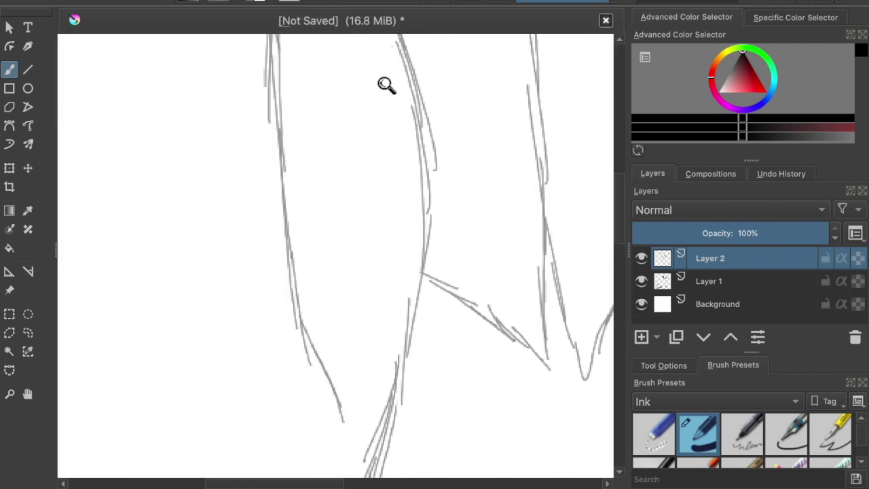
{"action": "left_click_drag", "start_coordinate": [365, 131], "coordinate": [374, 170]}
{"action": "left_click_drag", "start_coordinate": [493, 190], "coordinate": [493, 160]}
{"action": "left_click_drag", "start_coordinate": [305, 102], "coordinate": [260, 303]}
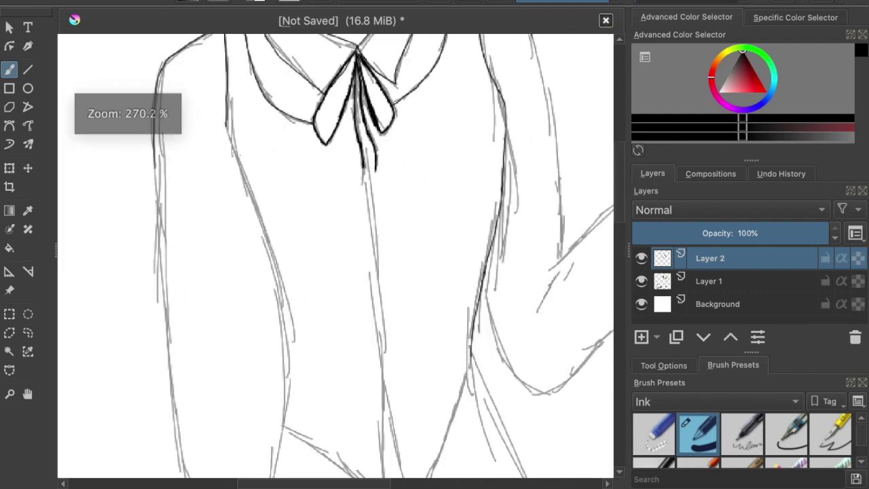
{"action": "left_click_drag", "start_coordinate": [246, 153], "coordinate": [249, 123]}
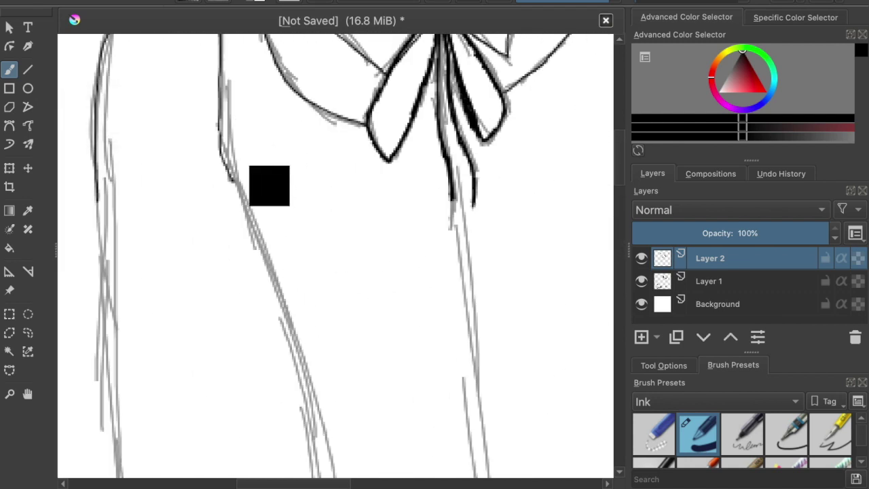
{"action": "scroll", "coordinate": [210, 132], "scroll_direction": "up", "scroll_amount": 5}
{"action": "left_click_drag", "start_coordinate": [263, 260], "coordinate": [349, 456]}
{"action": "mouse_move", "coordinate": [349, 455]}
{"action": "left_mouse_down"}
{"action": "mouse_move", "coordinate": [262, 44]}
{"action": "mouse_move", "coordinate": [249, 121]}
{"action": "mouse_move", "coordinate": [278, 216]}
{"action": "mouse_move", "coordinate": [316, 411]}
{"action": "left_mouse_up"}
{"action": "scroll", "coordinate": [316, 411], "scroll_direction": "down", "scroll_amount": 3}
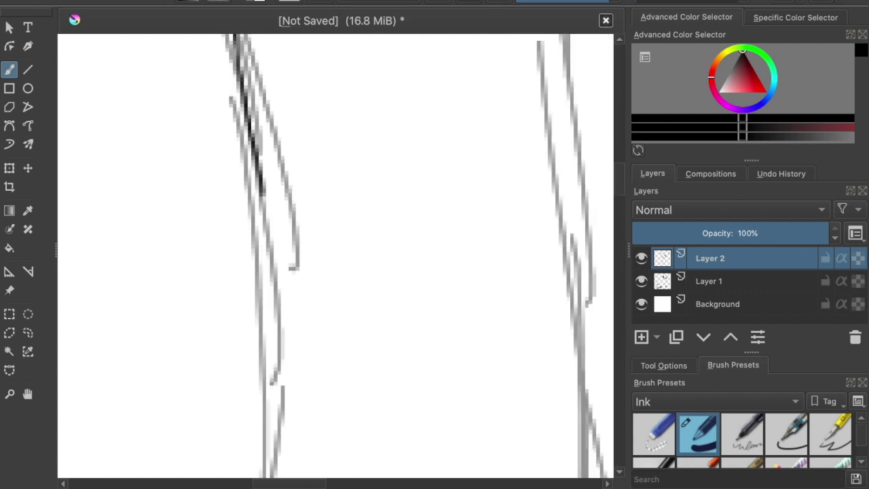
{"action": "mouse_move", "coordinate": [268, 213]}
{"action": "left_mouse_down"}
{"action": "mouse_move", "coordinate": [283, 438]}
{"action": "mouse_move", "coordinate": [275, 66]}
{"action": "mouse_move", "coordinate": [248, 151]}
{"action": "mouse_move", "coordinate": [224, 308]}
{"action": "left_mouse_up"}
{"action": "scroll", "coordinate": [239, 139], "scroll_direction": "up", "scroll_amount": 2}
{"action": "scroll", "coordinate": [267, 254], "scroll_direction": "down", "scroll_amount": 5}
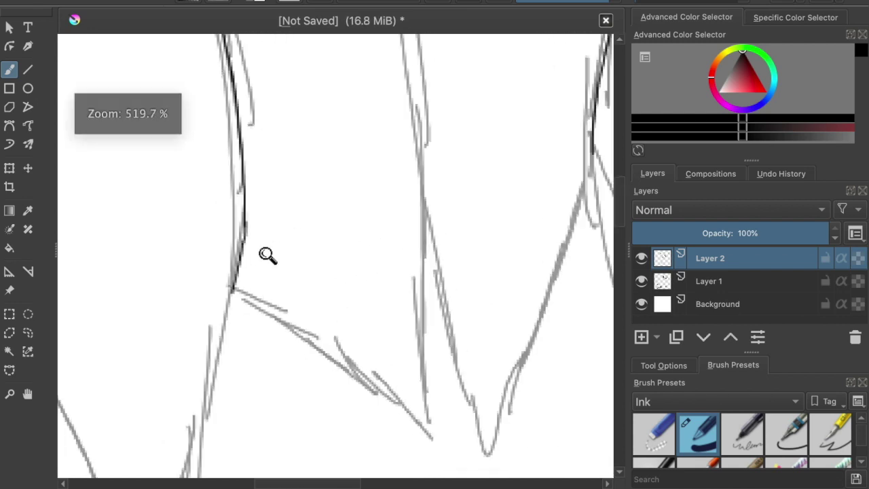
Ink the vest's left slanted hem to its front point and the centre front line up towards the bow.
{"action": "scroll", "coordinate": [268, 302], "scroll_direction": "up", "scroll_amount": 5}
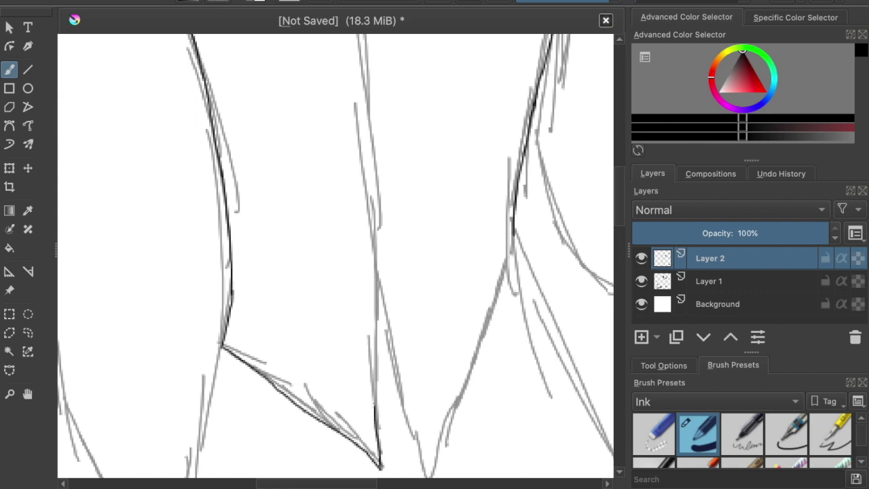
{"action": "scroll", "coordinate": [335, 255], "scroll_direction": "up", "scroll_amount": 4}
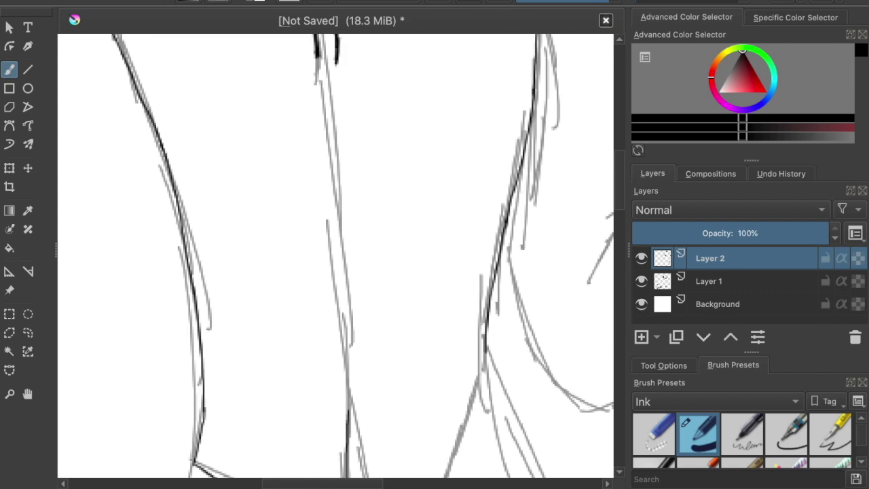
{"action": "scroll", "coordinate": [335, 256], "scroll_direction": "down", "scroll_amount": 3}
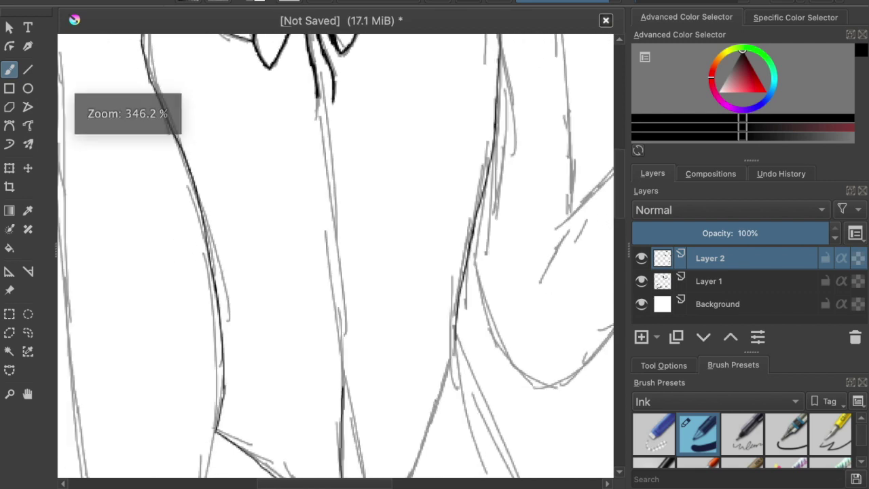
{"action": "scroll", "coordinate": [335, 255], "scroll_direction": "up", "scroll_amount": 2}
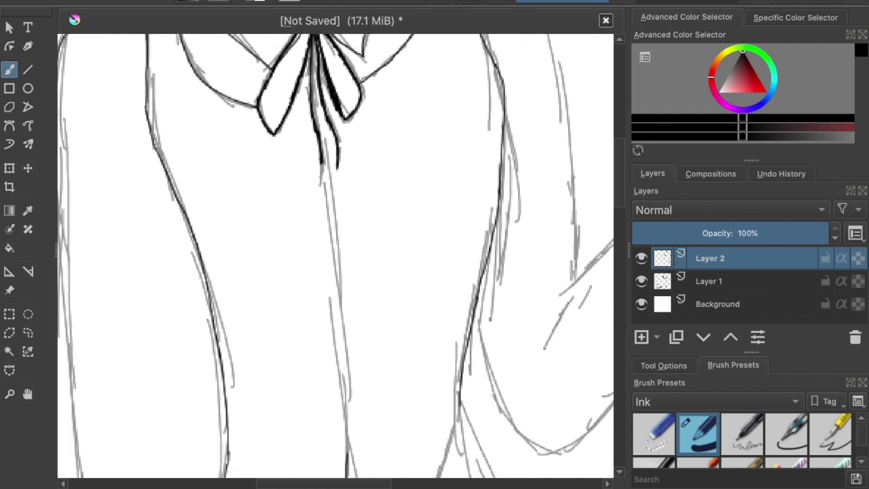
{"action": "key", "text": "ctrl+z"}
{"action": "scroll", "coordinate": [335, 255], "scroll_direction": "up", "scroll_amount": 3}
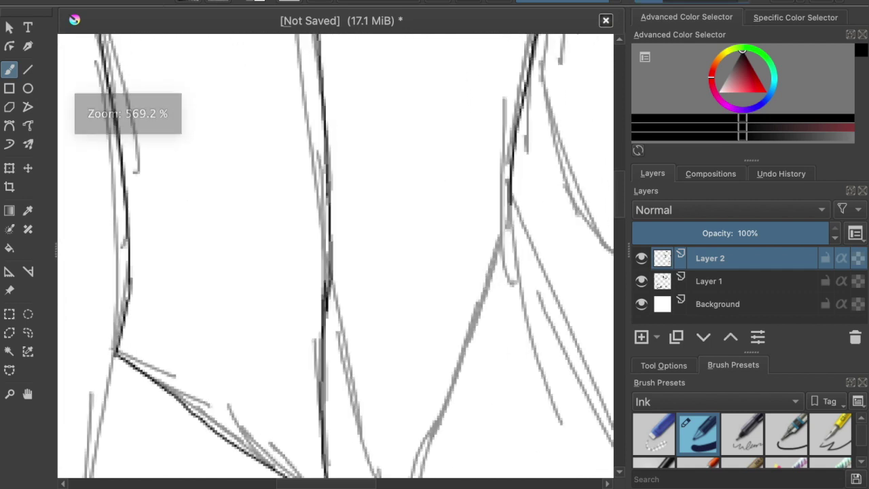
{"action": "scroll", "coordinate": [328, 282], "scroll_direction": "up", "scroll_amount": 2}
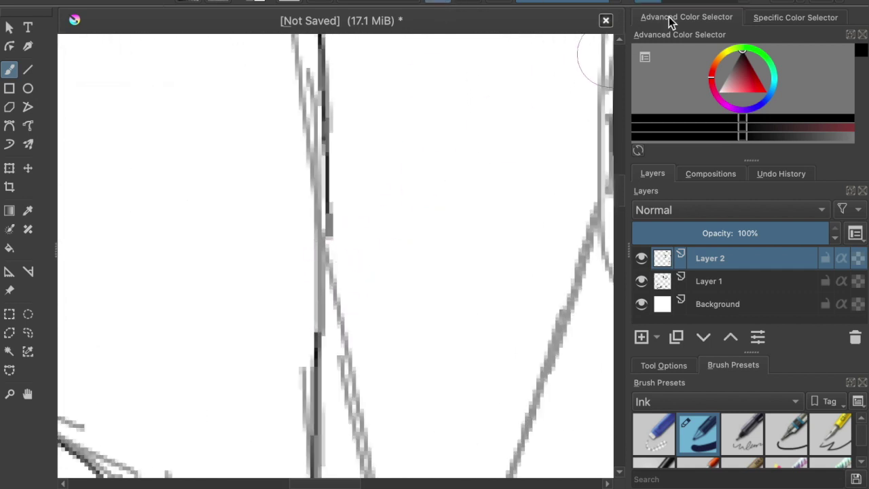
{"action": "scroll", "coordinate": [321, 271], "scroll_direction": "up", "scroll_amount": 4}
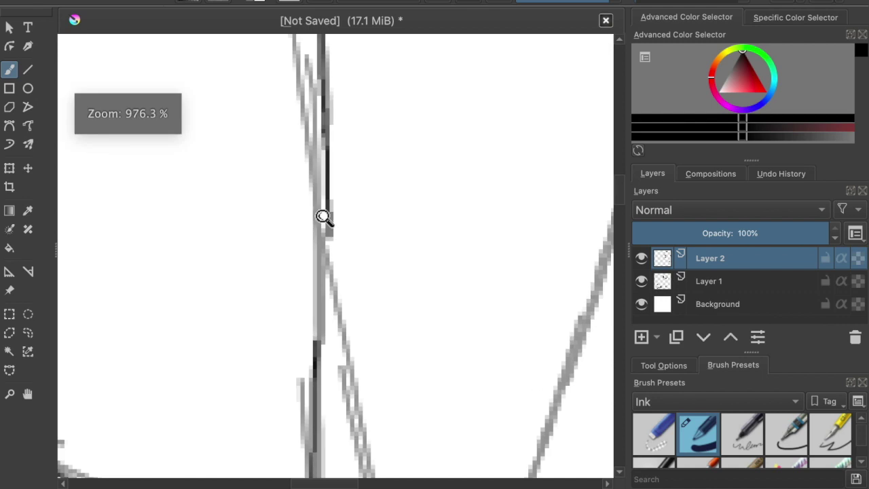
Ink the pointed hem of the vest's right front panel between the centre line and the right waist, redoing its first strokes.
{"action": "scroll", "coordinate": [320, 272], "scroll_direction": "down", "scroll_amount": 5}
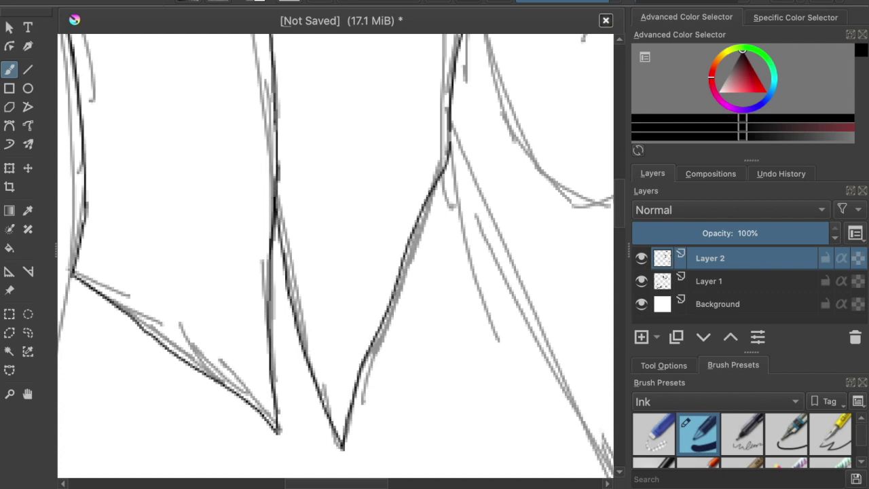
{"action": "key", "text": "ctrl+z"}
{"action": "scroll", "coordinate": [440, 129], "scroll_direction": "up", "scroll_amount": 3}
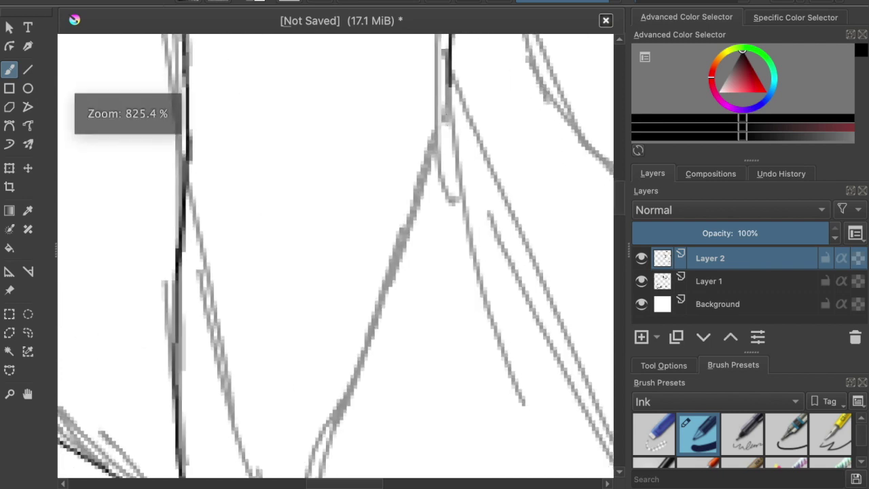
{"action": "left_click_drag", "start_coordinate": [444, 49], "coordinate": [399, 200]}
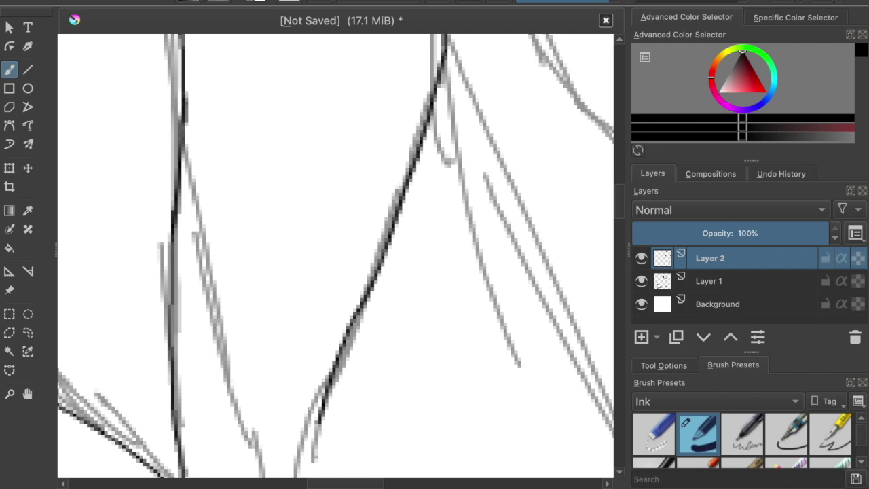
{"action": "scroll", "coordinate": [335, 255], "scroll_direction": "down", "scroll_amount": 3}
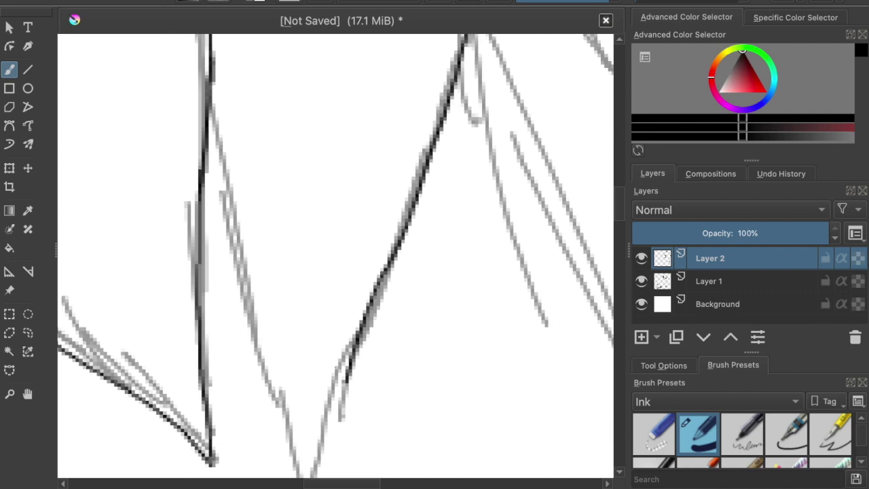
{"action": "mouse_move", "coordinate": [205, 72]}
{"action": "left_mouse_down"}
{"action": "mouse_move", "coordinate": [231, 261]}
{"action": "mouse_move", "coordinate": [266, 385]}
{"action": "left_mouse_up"}
{"action": "key", "text": "ctrl+z"}
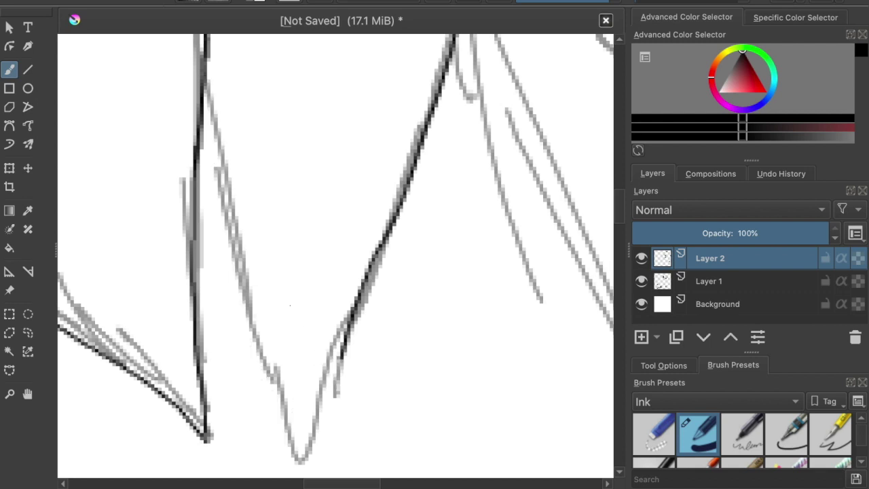
{"action": "mouse_move", "coordinate": [205, 102]}
{"action": "left_mouse_down"}
{"action": "mouse_move", "coordinate": [262, 336]}
{"action": "mouse_move", "coordinate": [299, 440]}
{"action": "left_mouse_up"}
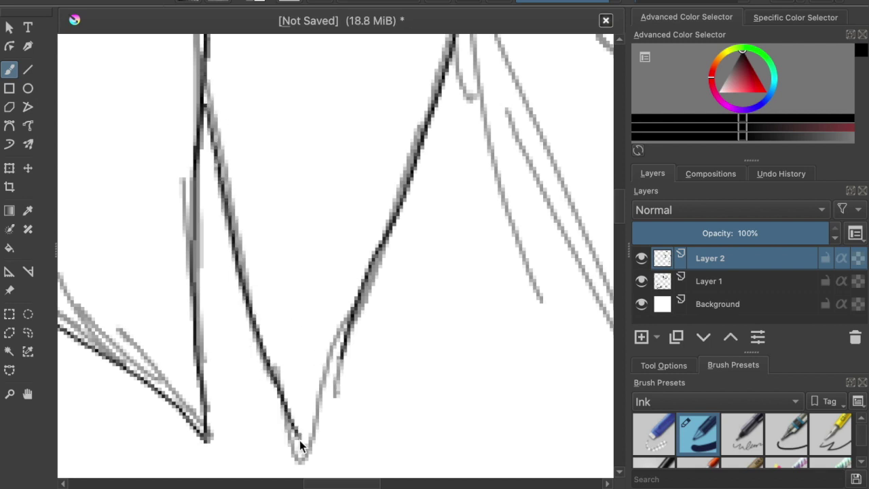
{"action": "left_click_drag", "start_coordinate": [339, 358], "coordinate": [326, 272]}
Ink the upper part of the skirt's left edge from the vest's hem corner down past the hip.
{"action": "left_click_drag", "start_coordinate": [209, 335], "coordinate": [282, 121]}
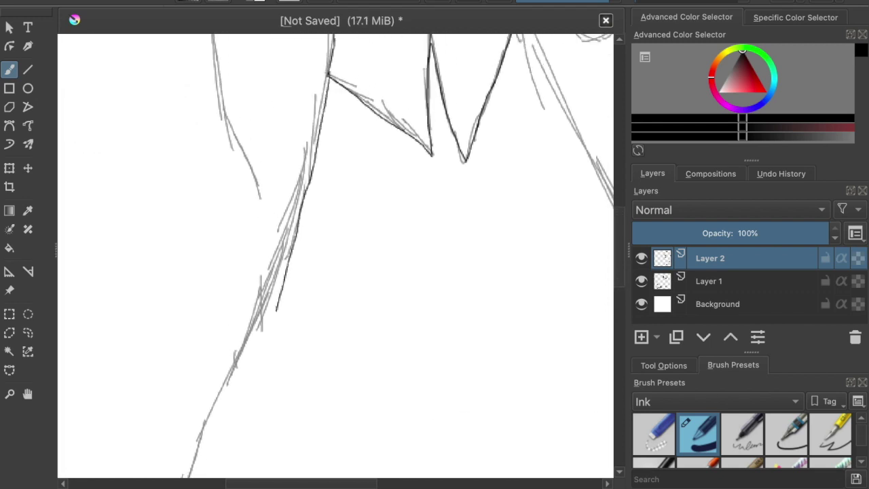
{"action": "scroll", "coordinate": [313, 78], "scroll_direction": "up", "scroll_amount": 4}
{"action": "left_click_drag", "start_coordinate": [345, 71], "coordinate": [275, 368]}
{"action": "mouse_move", "coordinate": [197, 475]}
{"action": "left_mouse_down"}
{"action": "mouse_move", "coordinate": [208, 46]}
{"action": "mouse_move", "coordinate": [284, 137]}
{"action": "left_mouse_up"}
{"action": "scroll", "coordinate": [305, 255], "scroll_direction": "up", "scroll_amount": 5}
{"action": "left_click_drag", "start_coordinate": [395, 80], "coordinate": [285, 394]}
{"action": "scroll", "coordinate": [285, 394], "scroll_direction": "down", "scroll_amount": 5}
{"action": "scroll", "coordinate": [279, 223], "scroll_direction": "up", "scroll_amount": 2}
{"action": "left_click_drag", "start_coordinate": [306, 214], "coordinate": [242, 413]}
{"action": "key", "text": "ctrl+z"}
{"action": "left_click_drag", "start_coordinate": [299, 228], "coordinate": [231, 399]}
{"action": "key", "text": "minus"}
{"action": "key", "text": "ctrl+z"}
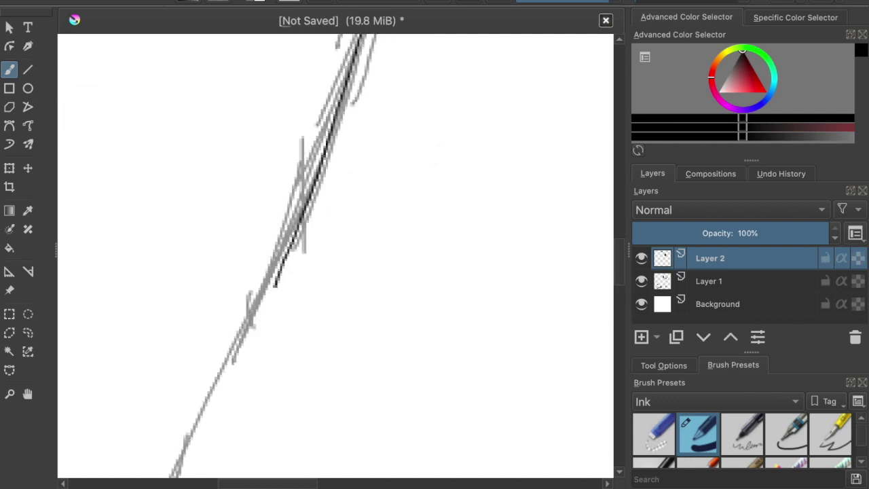
Ink the remaining left edge of the skirt down to its bottom corner and begin the curved hem there.
{"action": "scroll", "coordinate": [306, 255], "scroll_direction": "down", "scroll_amount": 5}
{"action": "left_click_drag", "start_coordinate": [274, 269], "coordinate": [203, 460]}
{"action": "scroll", "coordinate": [210, 434], "scroll_direction": "down", "scroll_amount": 4}
{"action": "scroll", "coordinate": [219, 391], "scroll_direction": "up", "scroll_amount": 2}
{"action": "scroll", "coordinate": [219, 390], "scroll_direction": "down", "scroll_amount": 2}
{"action": "left_click_drag", "start_coordinate": [229, 209], "coordinate": [139, 418]}
{"action": "scroll", "coordinate": [145, 400], "scroll_direction": "down", "scroll_amount": 4}
{"action": "scroll", "coordinate": [144, 393], "scroll_direction": "down", "scroll_amount": 8}
{"action": "scroll", "coordinate": [178, 239], "scroll_direction": "up", "scroll_amount": 4}
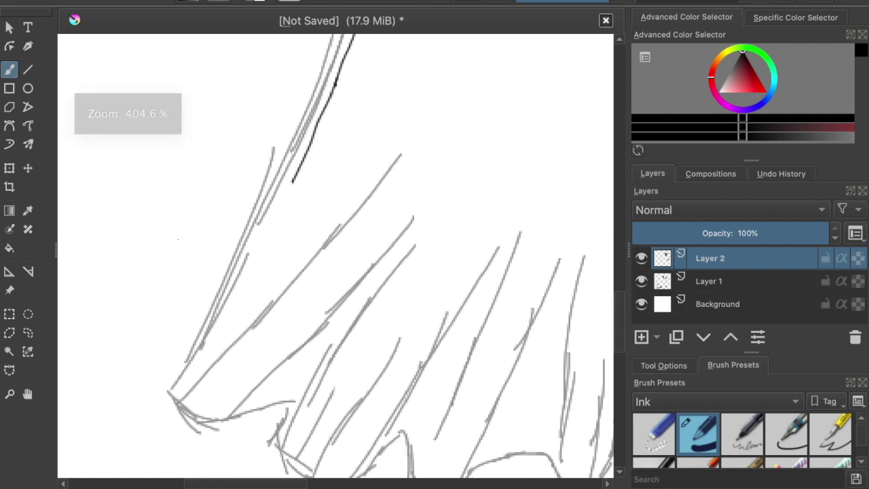
{"action": "scroll", "coordinate": [281, 208], "scroll_direction": "up", "scroll_amount": 4}
{"action": "left_click_drag", "start_coordinate": [315, 100], "coordinate": [155, 377]}
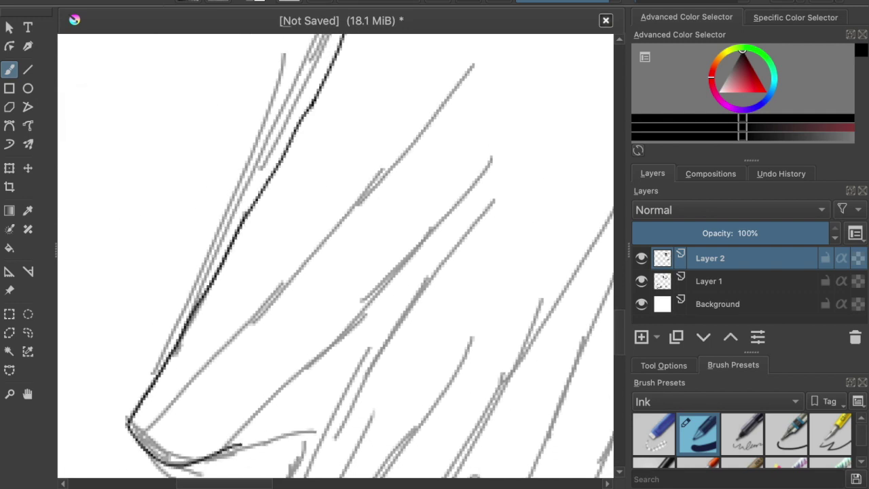
Ink the left part of the skirt's wavy hem through the first folds and over the broad arch to the trough beyond it.
{"action": "left_click_drag", "start_coordinate": [292, 432], "coordinate": [305, 442]}
{"action": "scroll", "coordinate": [305, 437], "scroll_direction": "down", "scroll_amount": 8}
{"action": "scroll", "coordinate": [305, 437], "scroll_direction": "up", "scroll_amount": 3}
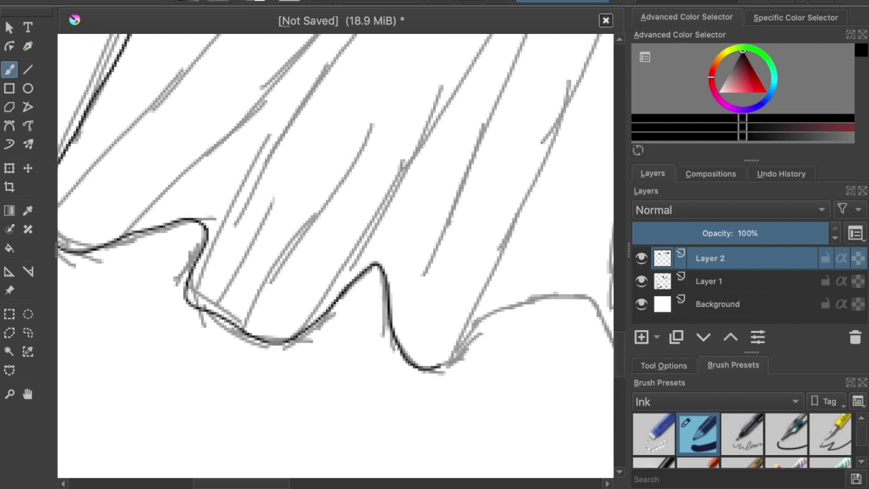
{"action": "left_click_drag", "start_coordinate": [555, 287], "coordinate": [581, 294]}
{"action": "scroll", "coordinate": [581, 294], "scroll_direction": "right", "scroll_amount": 5}
{"action": "scroll", "coordinate": [448, 258], "scroll_direction": "up", "scroll_amount": 1}
{"action": "left_click_drag", "start_coordinate": [355, 294], "coordinate": [402, 344]}
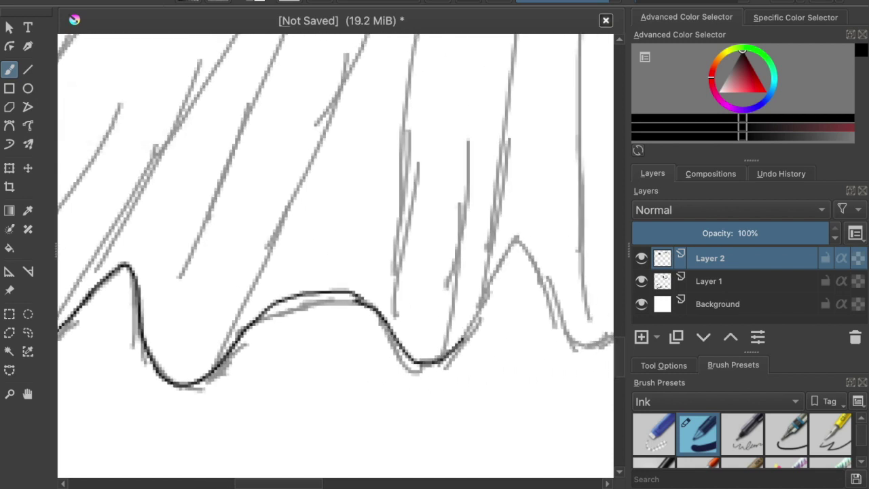
Ink the central part of the wavy hem over the narrow peak and the next wide arch to the trough below the steep fold.
{"action": "left_click_drag", "start_coordinate": [553, 292], "coordinate": [576, 332]}
{"action": "scroll", "coordinate": [550, 326], "scroll_direction": "down", "scroll_amount": 5}
{"action": "scroll", "coordinate": [475, 298], "scroll_direction": "right", "scroll_amount": 3}
{"action": "scroll", "coordinate": [473, 298], "scroll_direction": "up", "scroll_amount": 5}
{"action": "scroll", "coordinate": [468, 297], "scroll_direction": "up", "scroll_amount": 5}
{"action": "scroll", "coordinate": [457, 296], "scroll_direction": "down", "scroll_amount": 10}
{"action": "scroll", "coordinate": [457, 297], "scroll_direction": "right", "scroll_amount": 8}
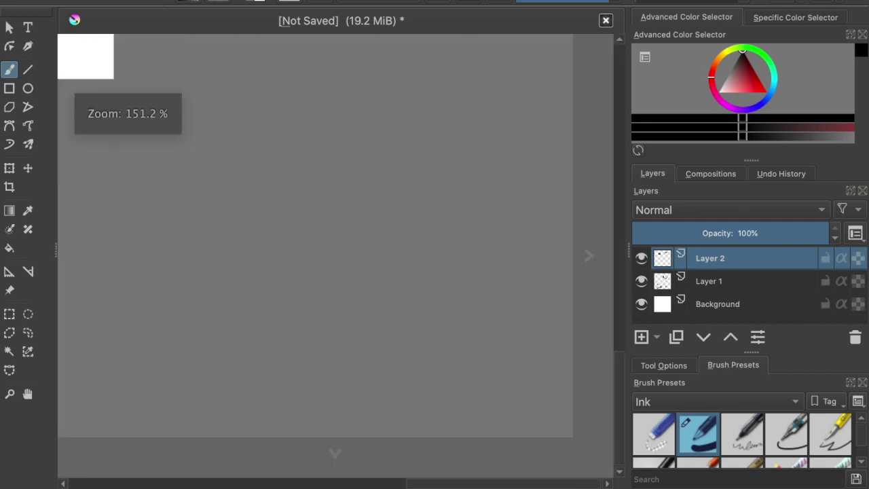
{"action": "scroll", "coordinate": [400, 277], "scroll_direction": "left", "scroll_amount": 5}
{"action": "scroll", "coordinate": [401, 277], "scroll_direction": "up", "scroll_amount": 5}
{"action": "scroll", "coordinate": [242, 174], "scroll_direction": "up", "scroll_amount": 5}
{"action": "scroll", "coordinate": [242, 174], "scroll_direction": "left", "scroll_amount": 2}
{"action": "scroll", "coordinate": [144, 251], "scroll_direction": "up", "scroll_amount": 2}
{"action": "mouse_move", "coordinate": [216, 214]}
{"action": "left_mouse_down"}
{"action": "mouse_move", "coordinate": [265, 165]}
{"action": "mouse_move", "coordinate": [333, 137]}
{"action": "mouse_move", "coordinate": [402, 131]}
{"action": "mouse_move", "coordinate": [478, 184]}
{"action": "left_mouse_up"}
{"action": "left_click_drag", "start_coordinate": [564, 178], "coordinate": [586, 155]}
{"action": "scroll", "coordinate": [586, 154], "scroll_direction": "up", "scroll_amount": 5}
{"action": "scroll", "coordinate": [586, 155], "scroll_direction": "right", "scroll_amount": 4}
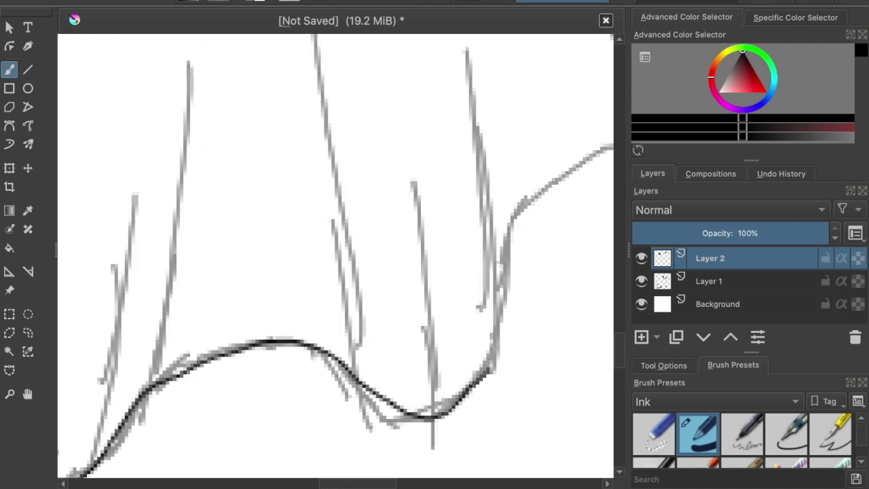
Ink the steep rise of the hem right of centre, over its rounded top and down to the next fold.
{"action": "mouse_move", "coordinate": [437, 336]}
{"action": "left_mouse_down"}
{"action": "mouse_move", "coordinate": [445, 265]}
{"action": "mouse_move", "coordinate": [466, 199]}
{"action": "mouse_move", "coordinate": [522, 150]}
{"action": "mouse_move", "coordinate": [567, 145]}
{"action": "left_mouse_up"}
{"action": "left_click_drag", "start_coordinate": [602, 238], "coordinate": [606, 269]}
{"action": "scroll", "coordinate": [584, 272], "scroll_direction": "right", "scroll_amount": 4}
{"action": "scroll", "coordinate": [584, 272], "scroll_direction": "up", "scroll_amount": 2}
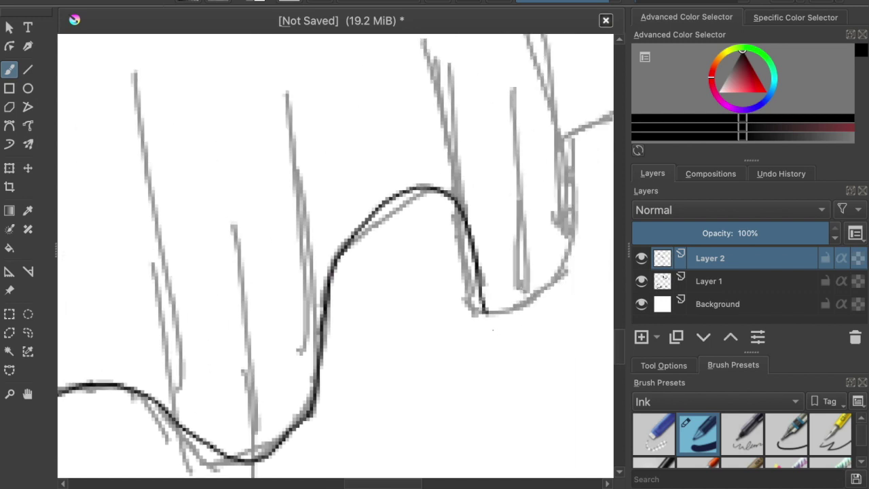
Ink the next two hem folds towards the right, including the small arch and the narrow pointed dip.
{"action": "mouse_move", "coordinate": [484, 313]}
{"action": "left_mouse_down"}
{"action": "mouse_move", "coordinate": [521, 301]}
{"action": "mouse_move", "coordinate": [563, 268]}
{"action": "left_mouse_up"}
{"action": "left_click_drag", "start_coordinate": [574, 166], "coordinate": [575, 126]}
{"action": "left_click_drag", "start_coordinate": [575, 126], "coordinate": [373, 194]}
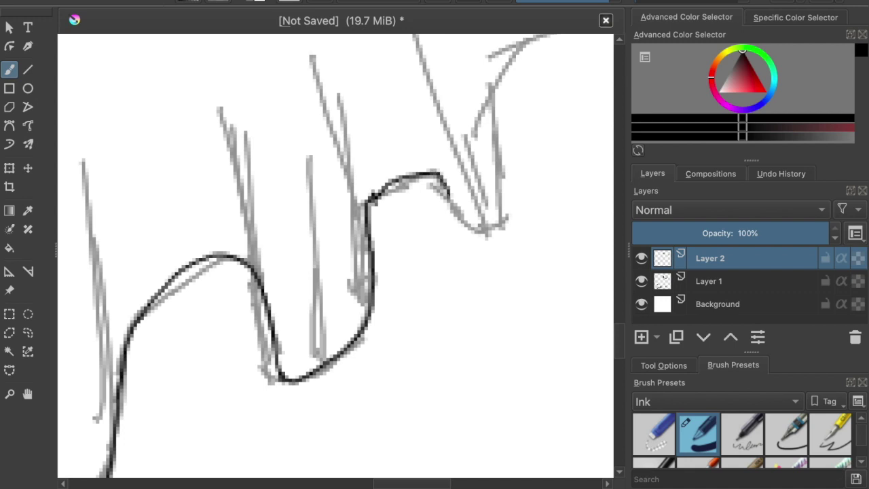
{"action": "left_click_drag", "start_coordinate": [494, 156], "coordinate": [399, 299]}
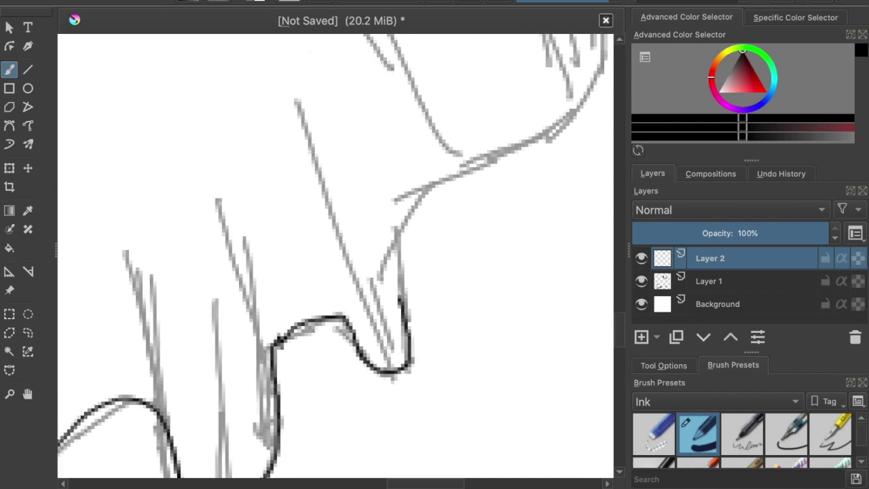
Ink the last stretch of the hem from the narrow dip up towards the skirt's right corner.
{"action": "left_click_drag", "start_coordinate": [416, 199], "coordinate": [509, 141]}
{"action": "mouse_move", "coordinate": [569, 103]}
{"action": "left_mouse_down"}
{"action": "mouse_move", "coordinate": [547, 132]}
{"action": "mouse_move", "coordinate": [500, 287]}
{"action": "mouse_move", "coordinate": [565, 94]}
{"action": "mouse_move", "coordinate": [535, 221]}
{"action": "left_mouse_up"}
{"action": "mouse_move", "coordinate": [602, 124]}
{"action": "left_mouse_down"}
{"action": "mouse_move", "coordinate": [485, 348]}
{"action": "mouse_move", "coordinate": [316, 358]}
{"action": "left_mouse_up"}
{"action": "mouse_move", "coordinate": [282, 326]}
{"action": "left_mouse_down"}
{"action": "mouse_move", "coordinate": [474, 265]}
{"action": "mouse_move", "coordinate": [507, 366]}
{"action": "left_mouse_up"}
{"action": "scroll", "coordinate": [455, 241], "scroll_direction": "down", "scroll_amount": 2}
{"action": "scroll", "coordinate": [410, 241], "scroll_direction": "up", "scroll_amount": 5}
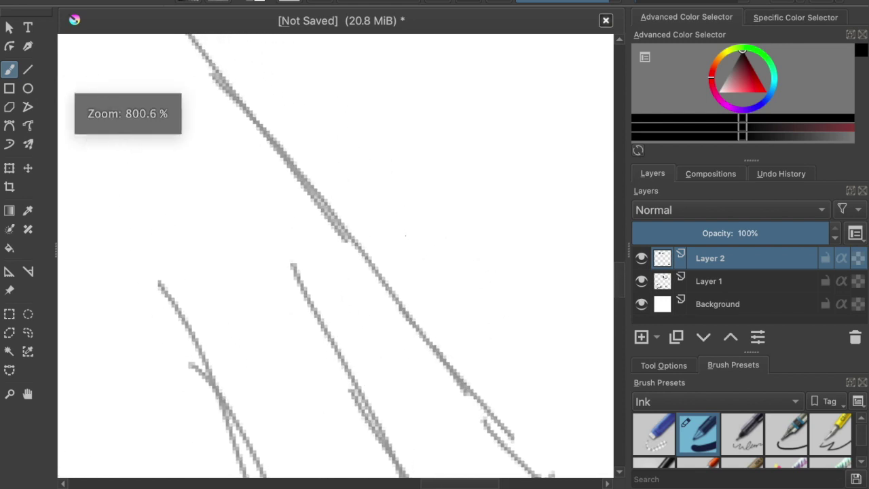